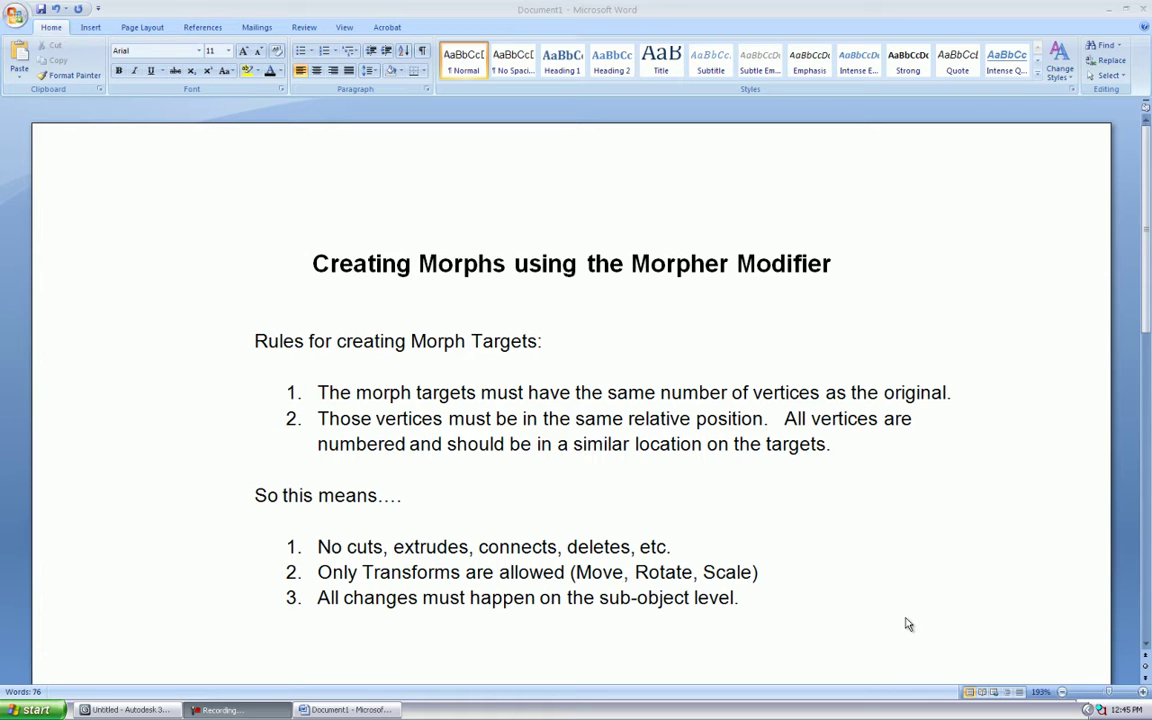
Add "includes symmetry modifier." at the end of the rule about no cuts, extrudes, connects or deletes.
{"action": "left_click", "coordinate": [683, 547]}
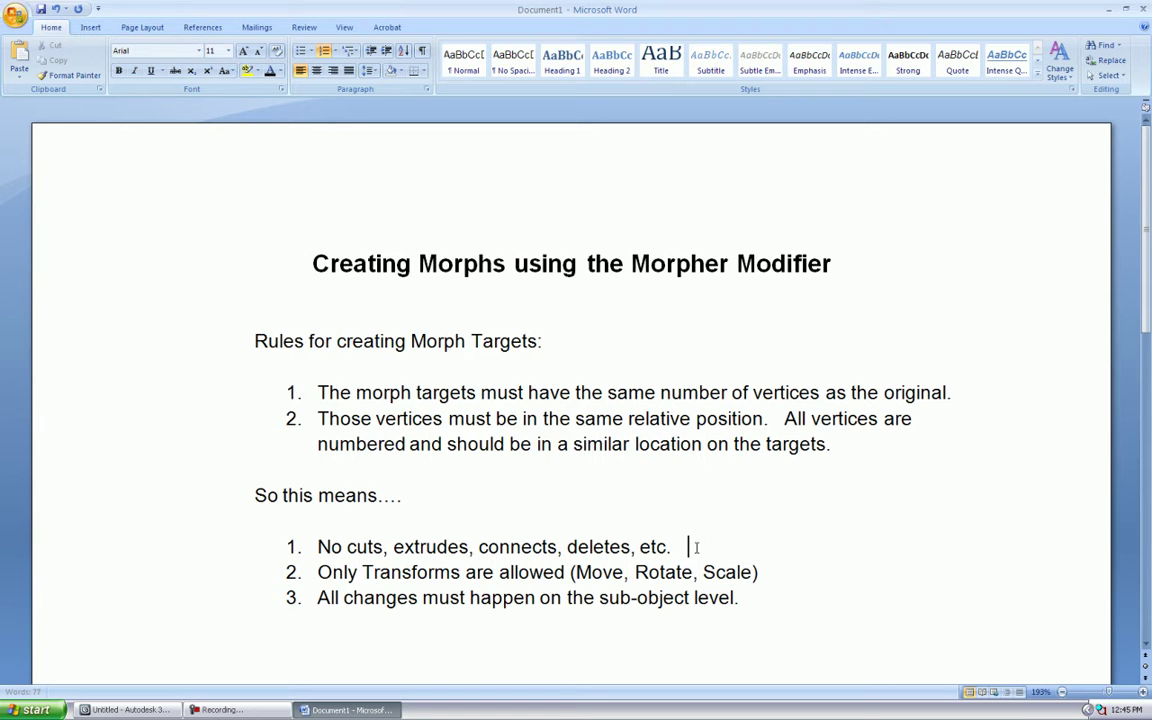
{"action": "type", "text": "includes sy"}
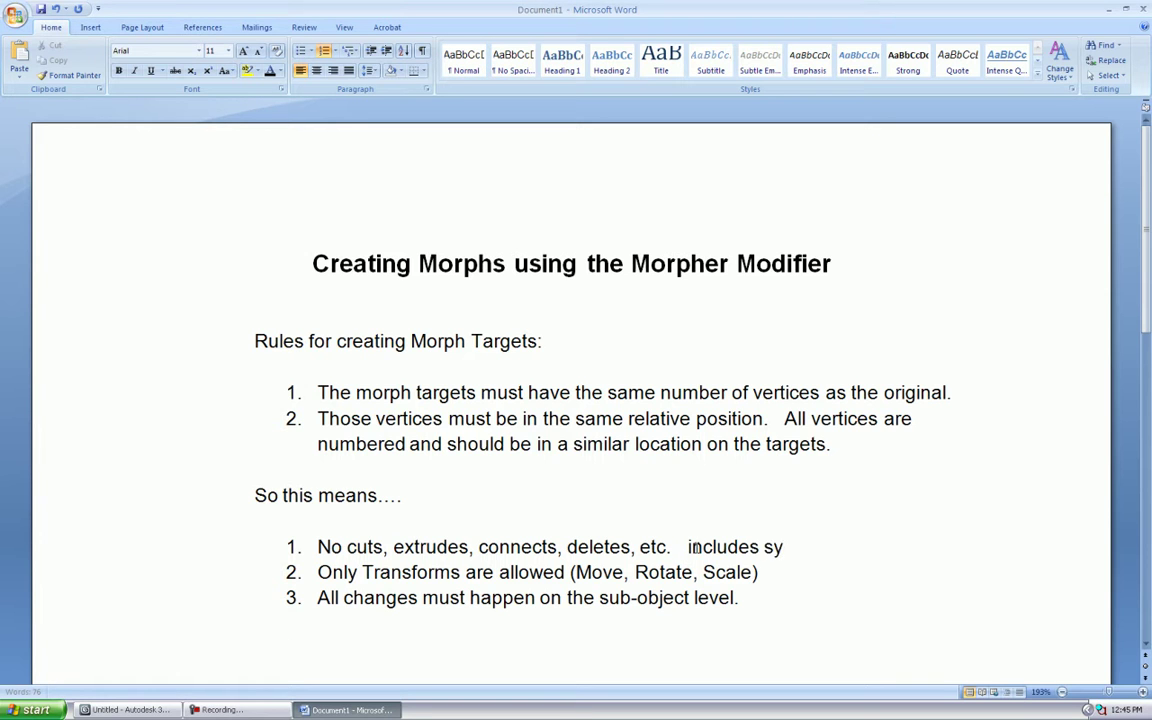
{"action": "type", "text": "mmetry modif"}
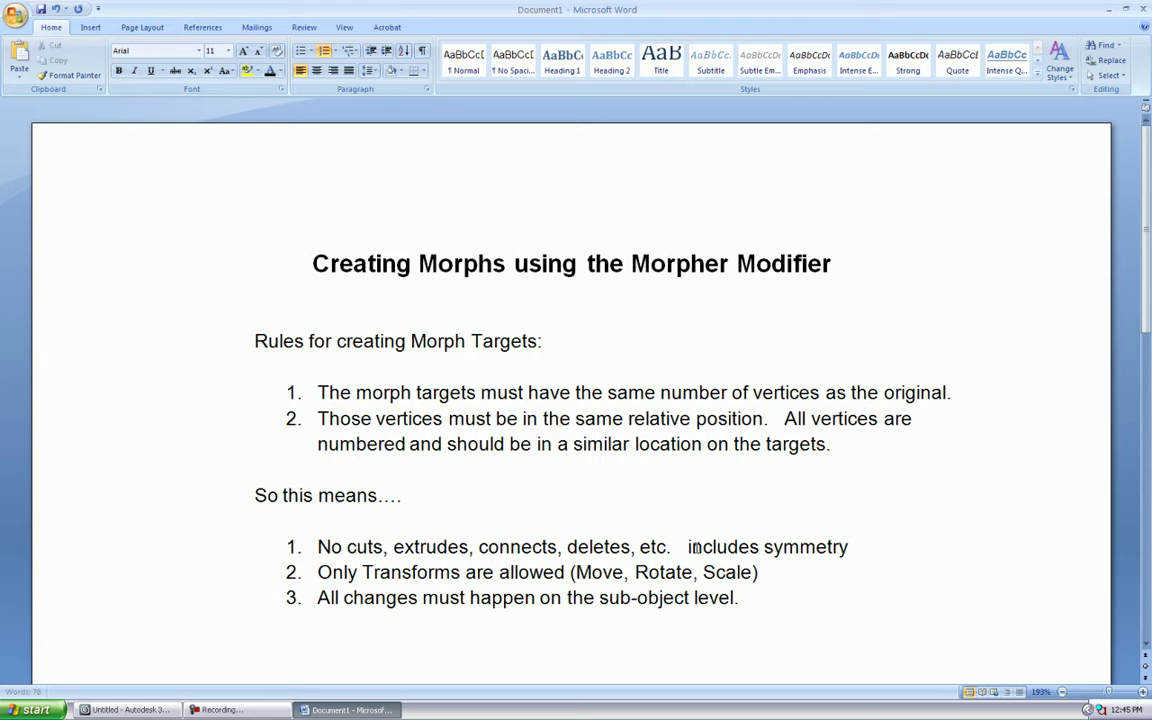
{"action": "type", "text": "er."}
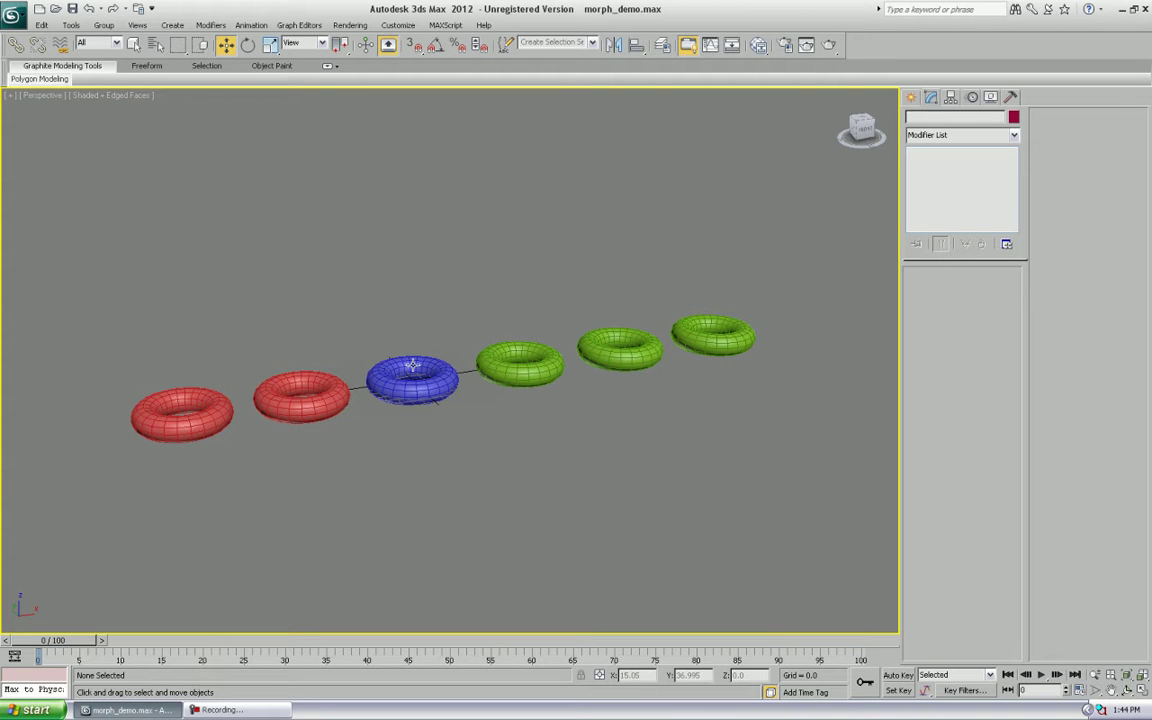
In 3ds Max, cut extra edges into the front faces of the BAD_01 torus at vertex level.
{"action": "left_click", "coordinate": [416, 395]}
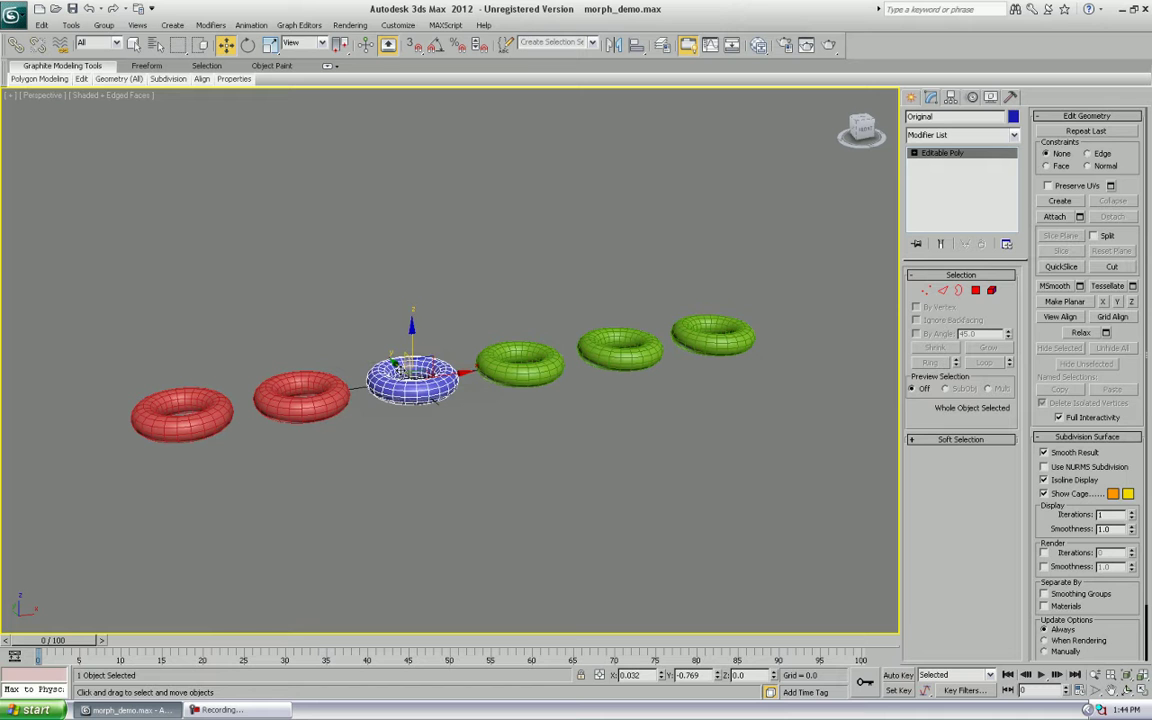
{"action": "left_click", "coordinate": [292, 368]}
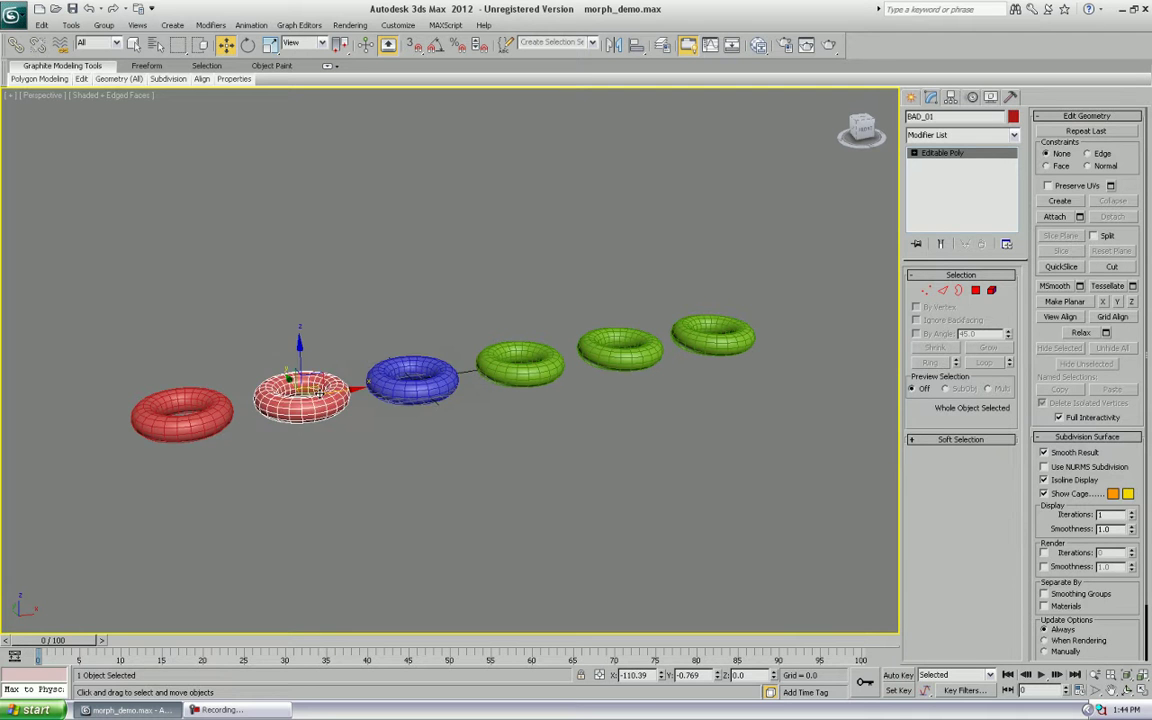
{"action": "key", "text": "z"}
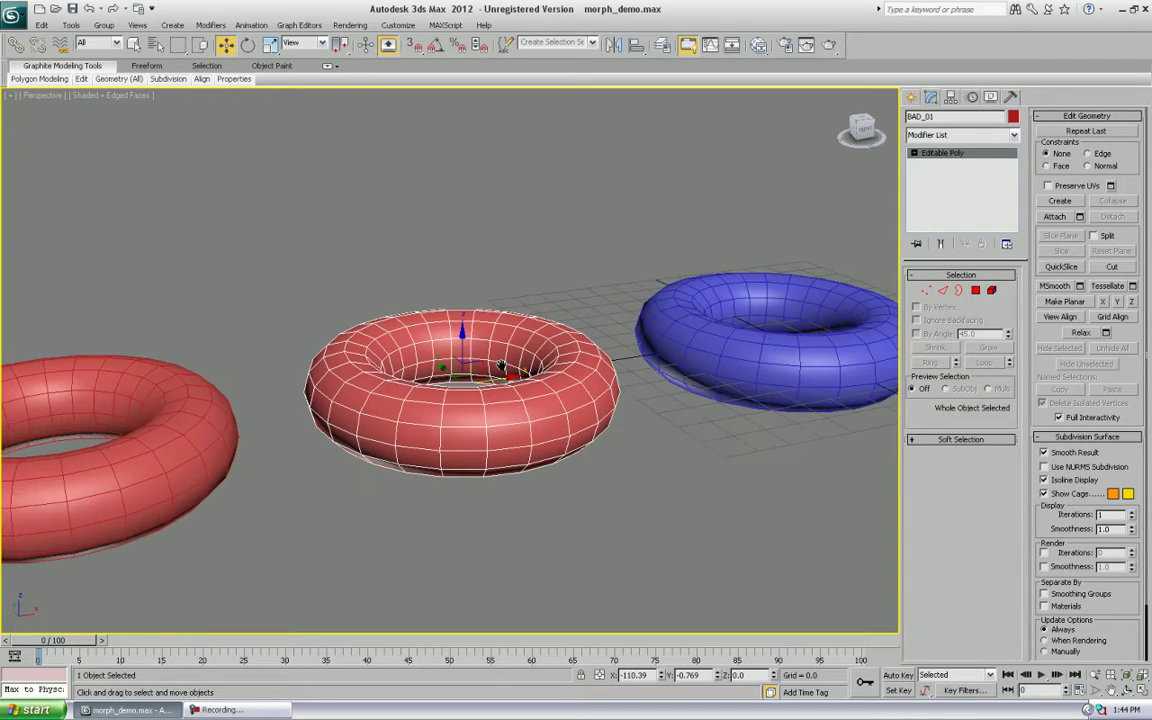
{"action": "key", "text": "1"}
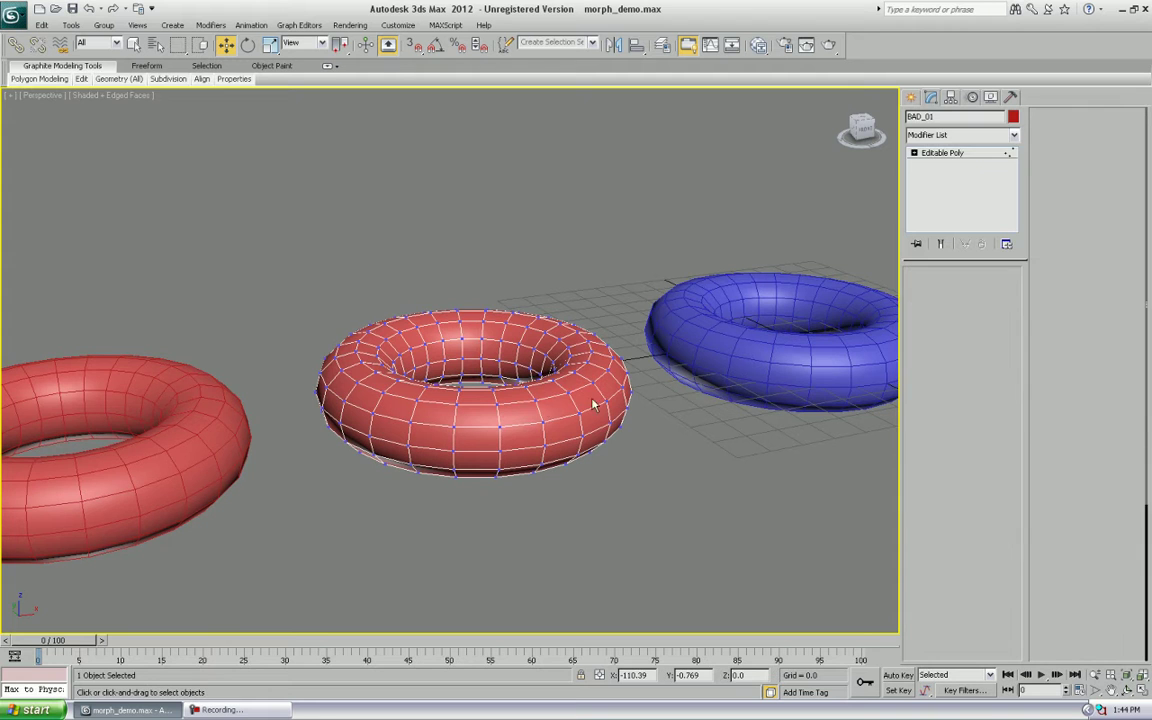
{"action": "left_click", "coordinate": [498, 426]}
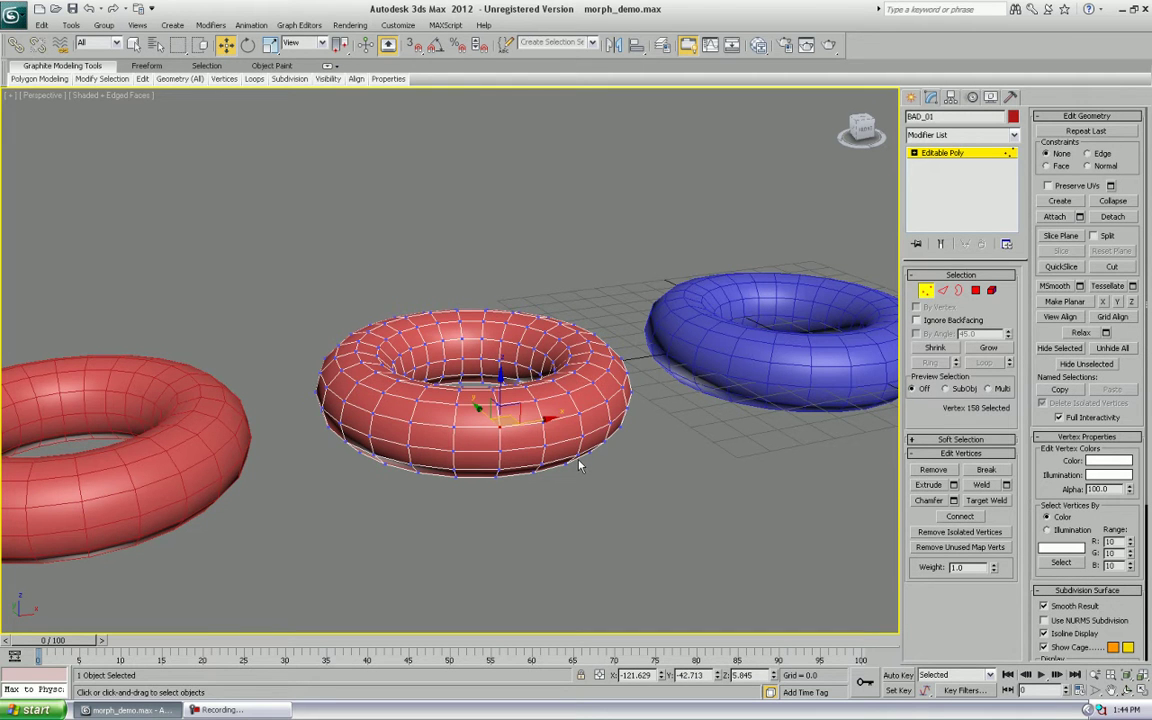
{"action": "left_click", "coordinate": [579, 463]}
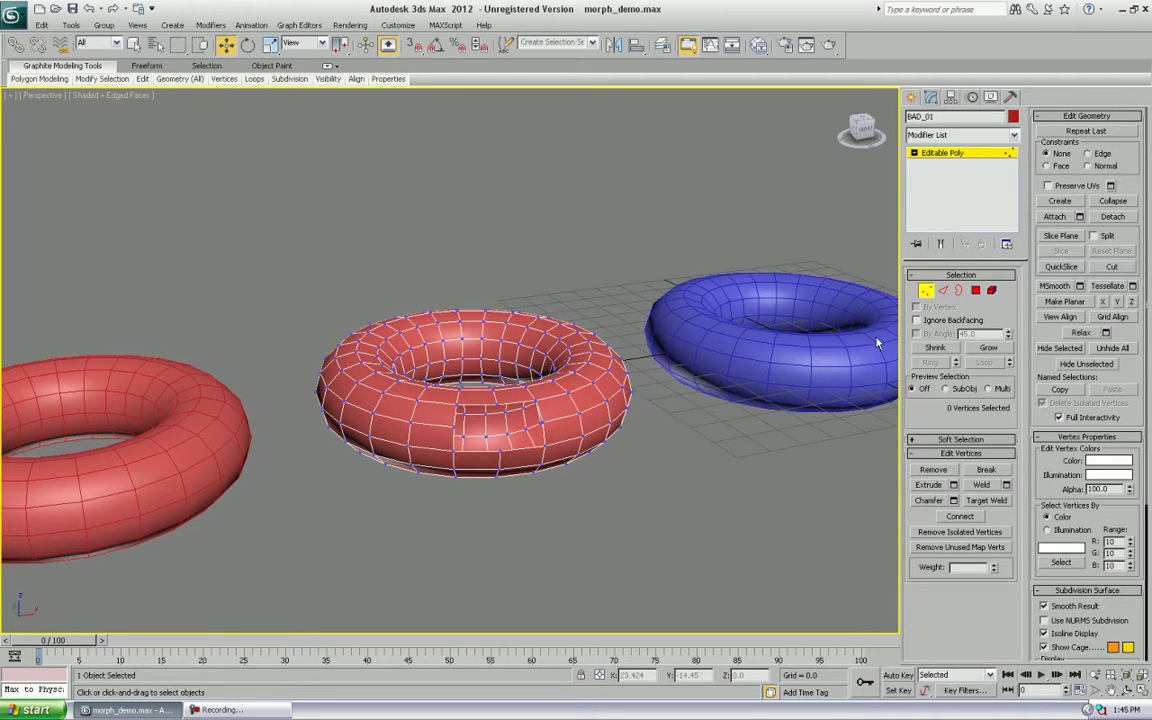
{"action": "left_click", "coordinate": [928, 293]}
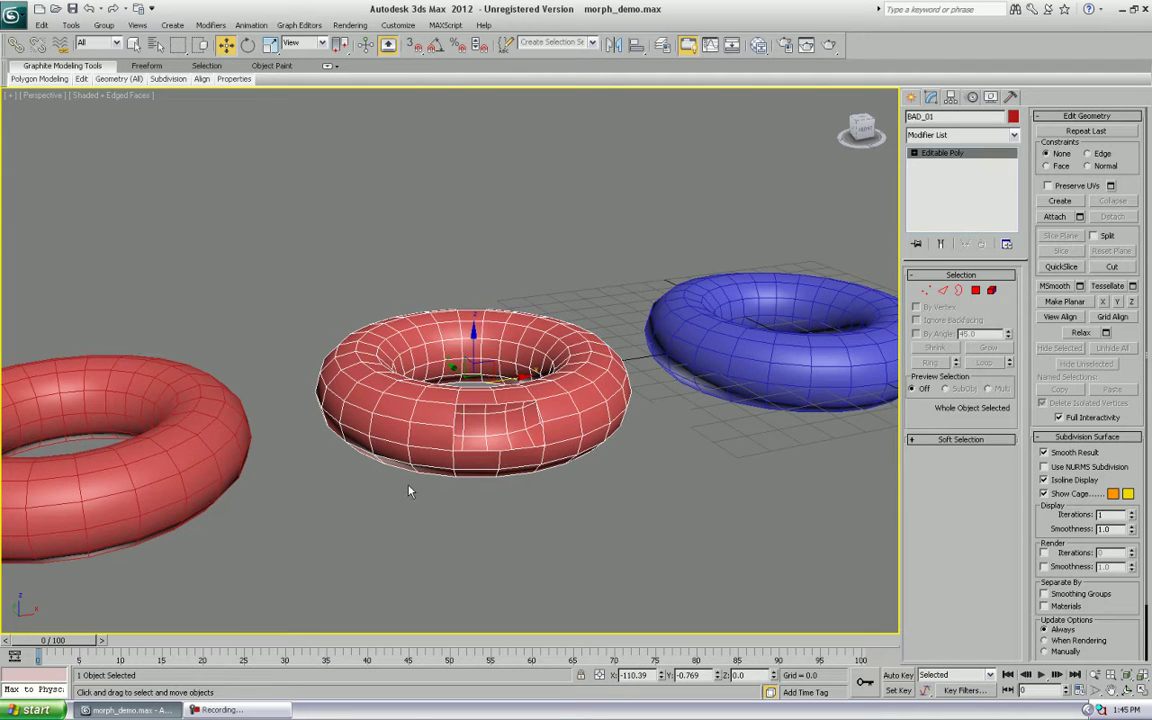
Connect a ring of edges across the tube of the Bad_02 torus to add an extra edge loop.
{"action": "middle_click_drag", "start_coordinate": [409, 489], "coordinate": [558, 473]}
{"action": "left_click", "coordinate": [403, 475]}
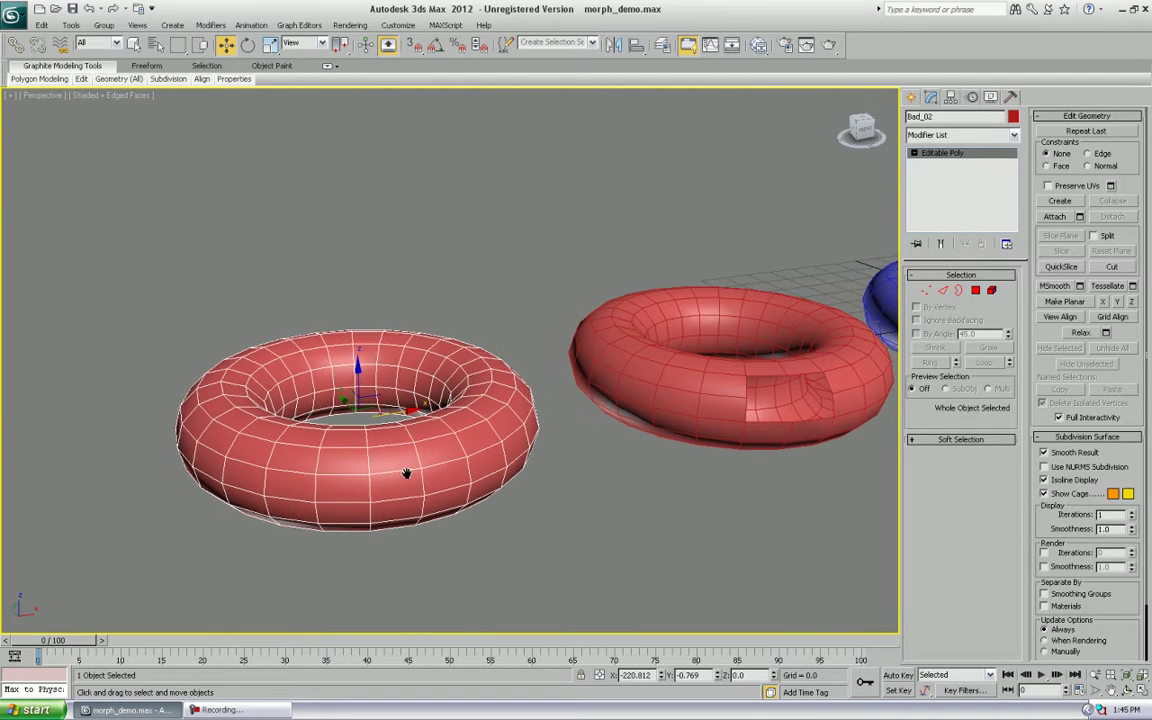
{"action": "key", "text": "2"}
{"action": "left_click", "coordinate": [395, 465]}
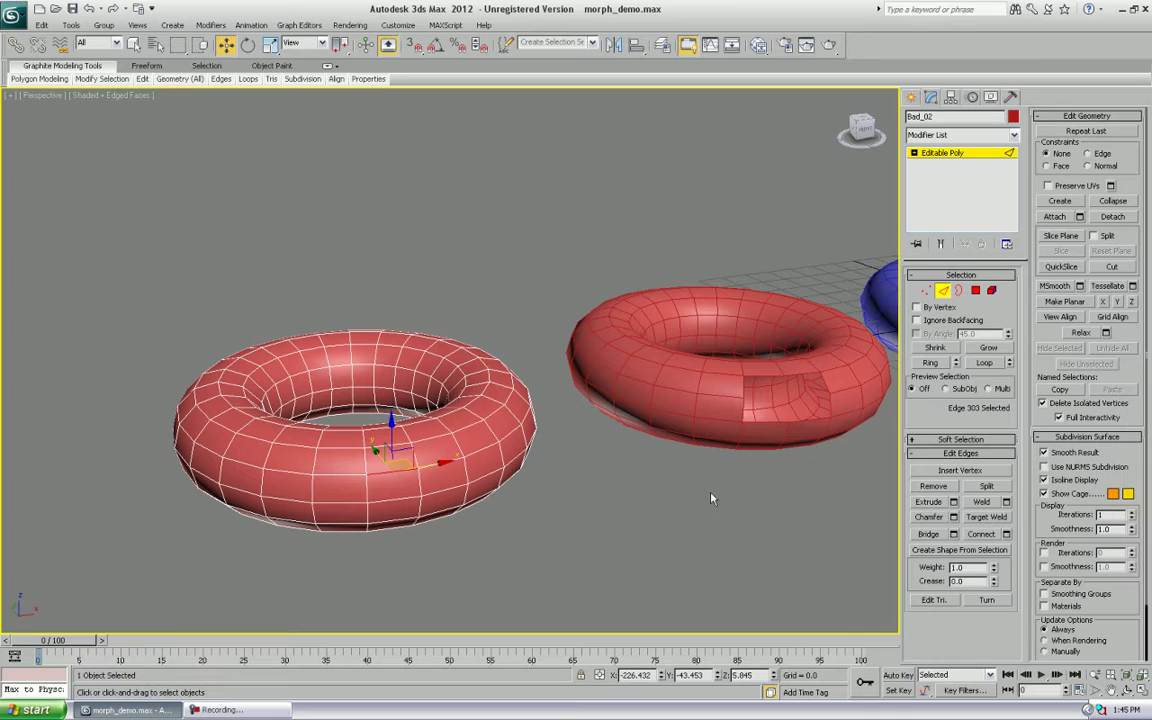
{"action": "left_click", "coordinate": [985, 364]}
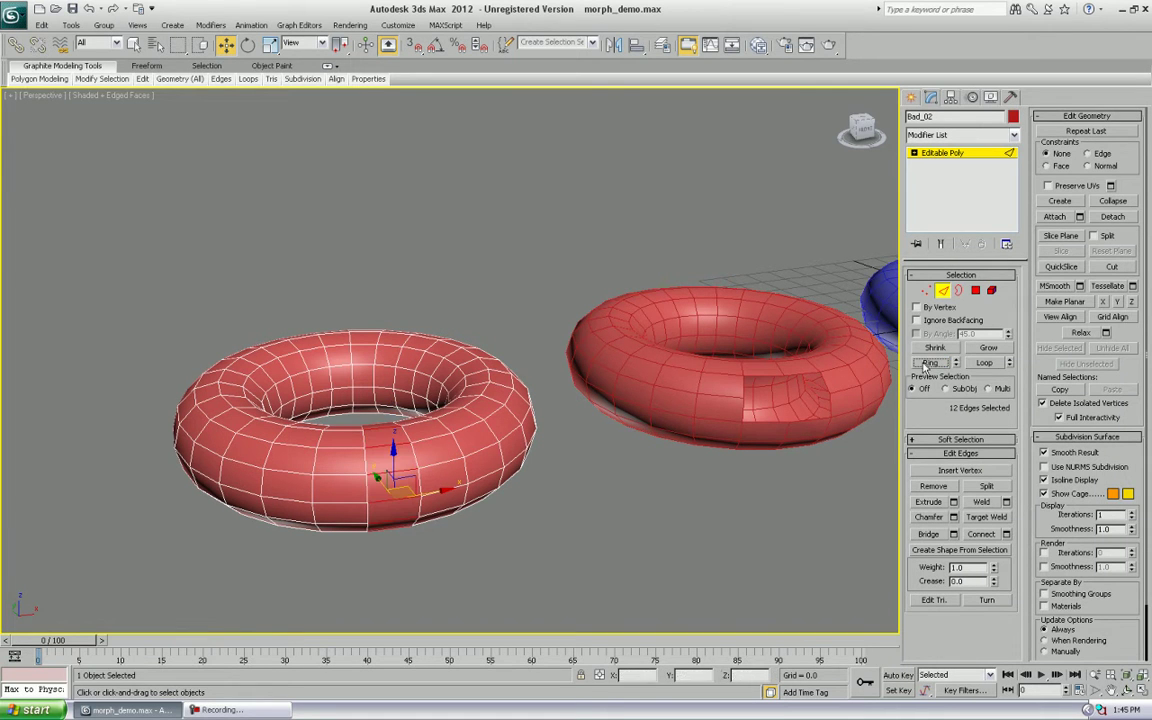
{"action": "right_click", "coordinate": [588, 448]}
{"action": "left_click", "coordinate": [560, 493]}
{"action": "left_click", "coordinate": [563, 508]}
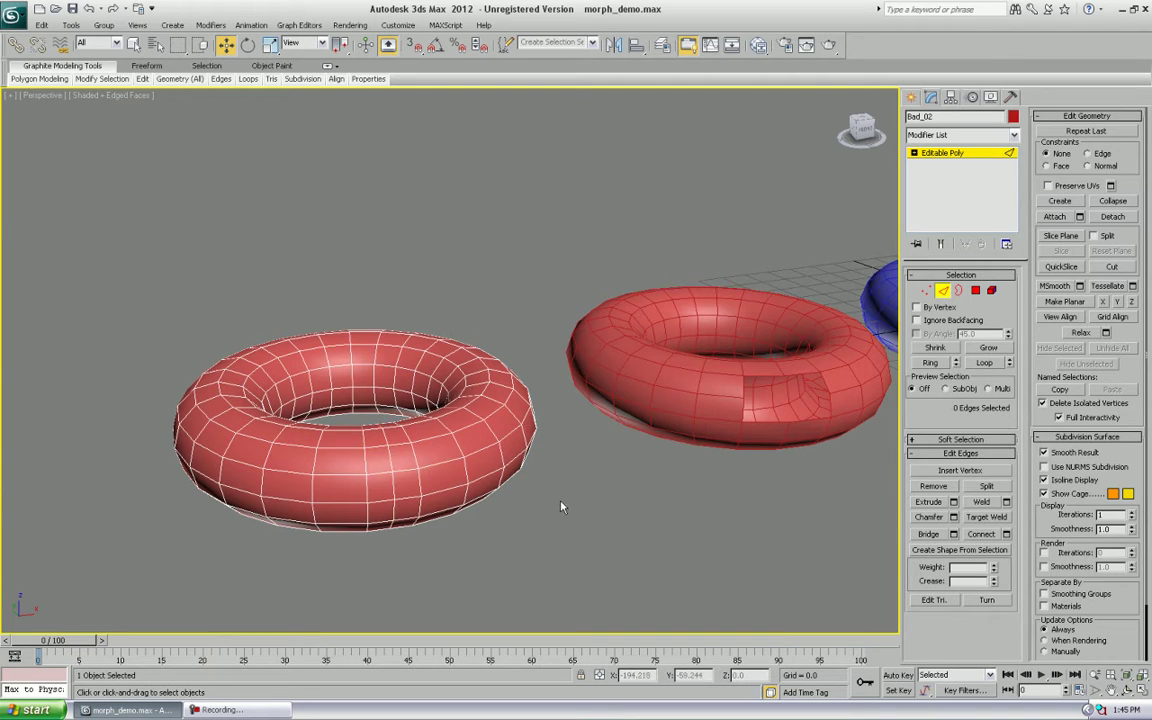
{"action": "middle_click_drag", "start_coordinate": [592, 490], "coordinate": [376, 494]}
{"action": "scroll", "coordinate": [476, 491], "scroll_direction": "down", "scroll_amount": 3}
{"action": "scroll", "coordinate": [410, 498], "scroll_direction": "down", "scroll_amount": 4}
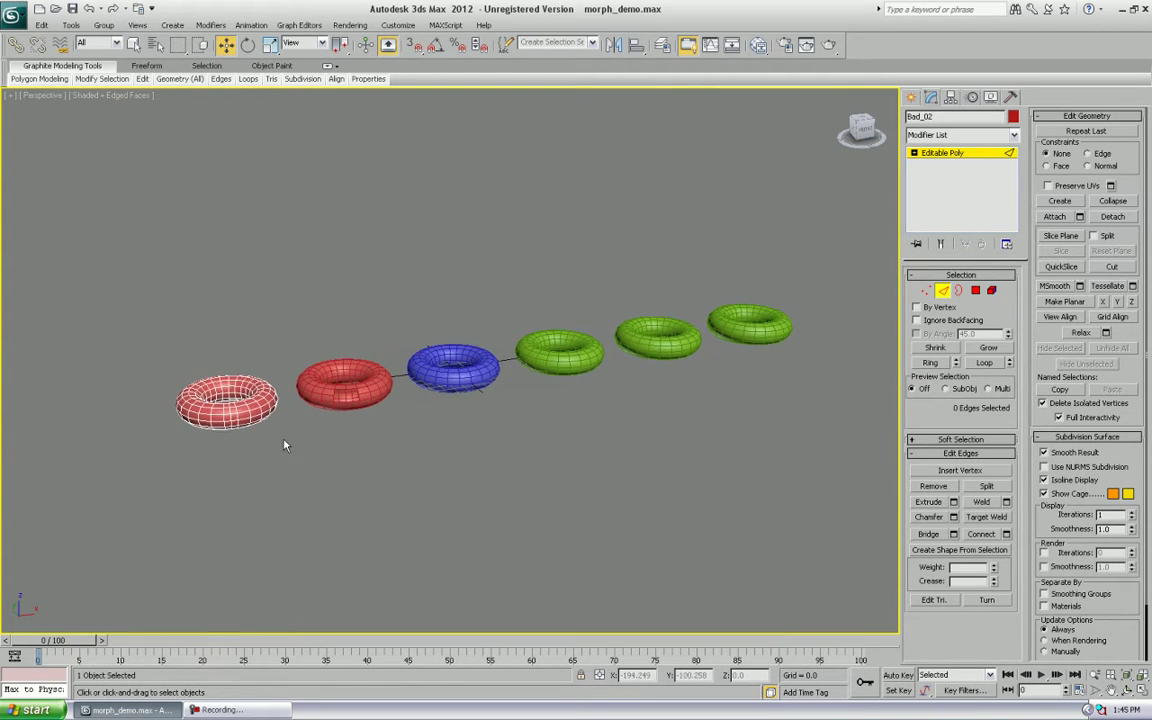
{"action": "middle_click_drag", "start_coordinate": [496, 396], "coordinate": [444, 401]}
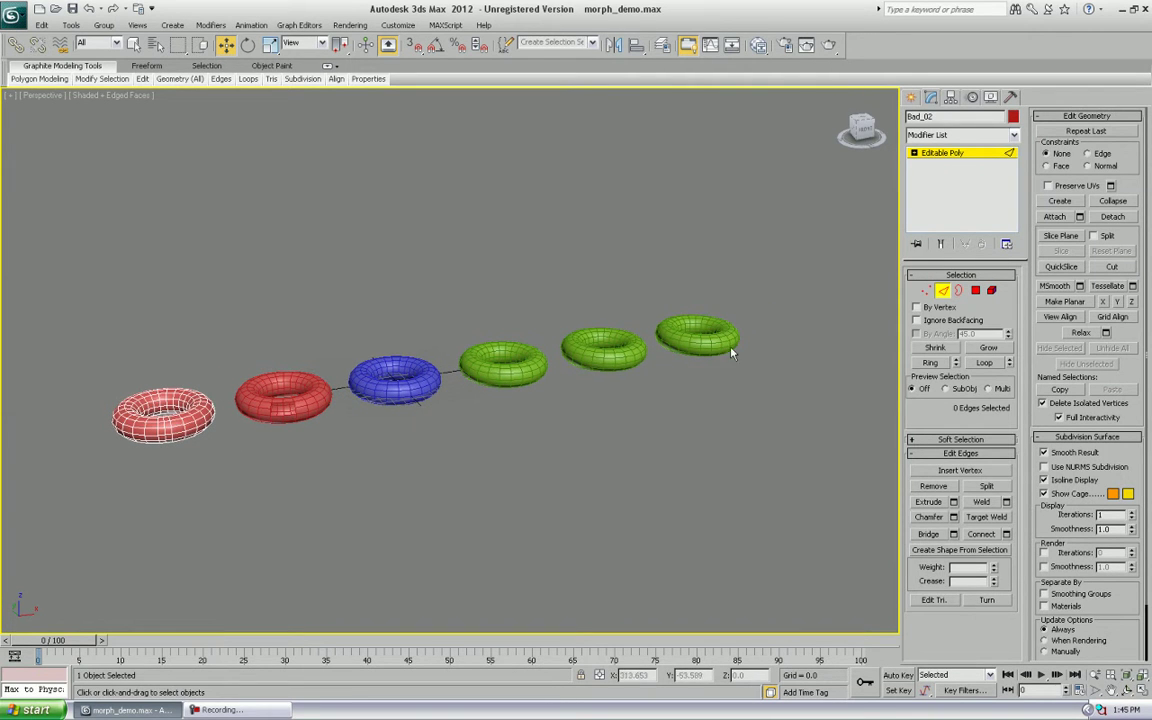
{"action": "left_click", "coordinate": [941, 292]}
Select the edge loop around the inner hole of the green torus nearest the blue original.
{"action": "scroll", "coordinate": [640, 387], "scroll_direction": "up", "scroll_amount": 5}
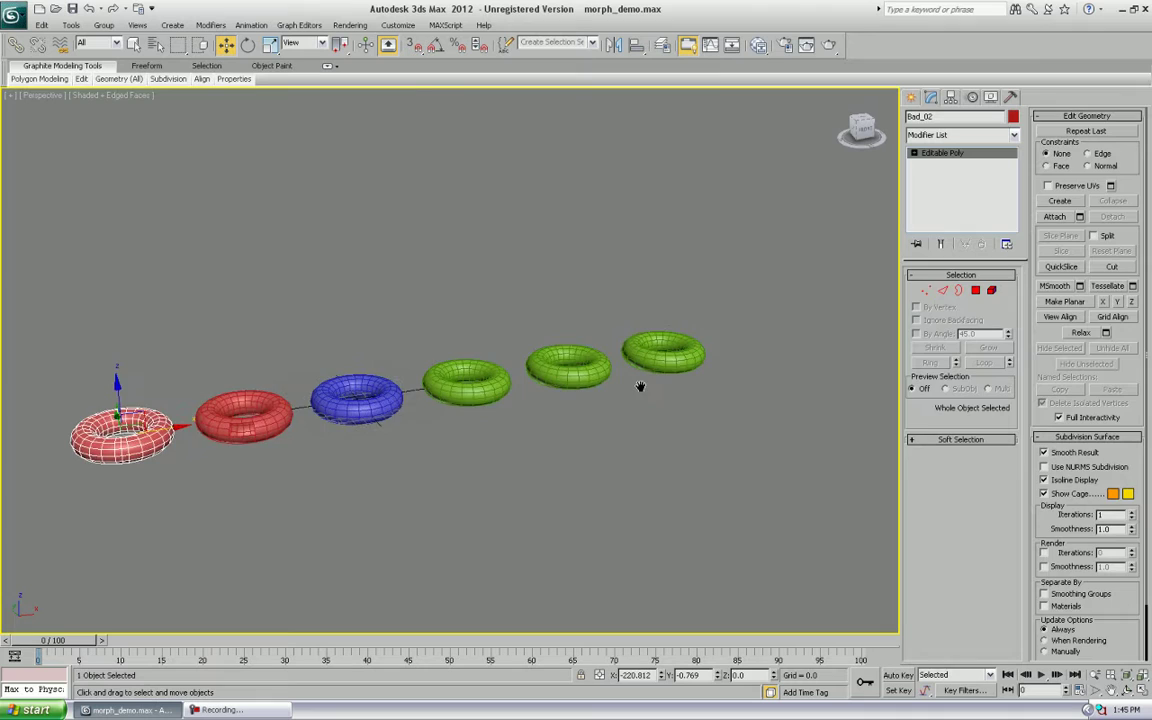
{"action": "left_click", "coordinate": [459, 362]}
{"action": "left_click", "coordinate": [475, 365]}
{"action": "scroll", "coordinate": [514, 370], "scroll_direction": "up", "scroll_amount": 4}
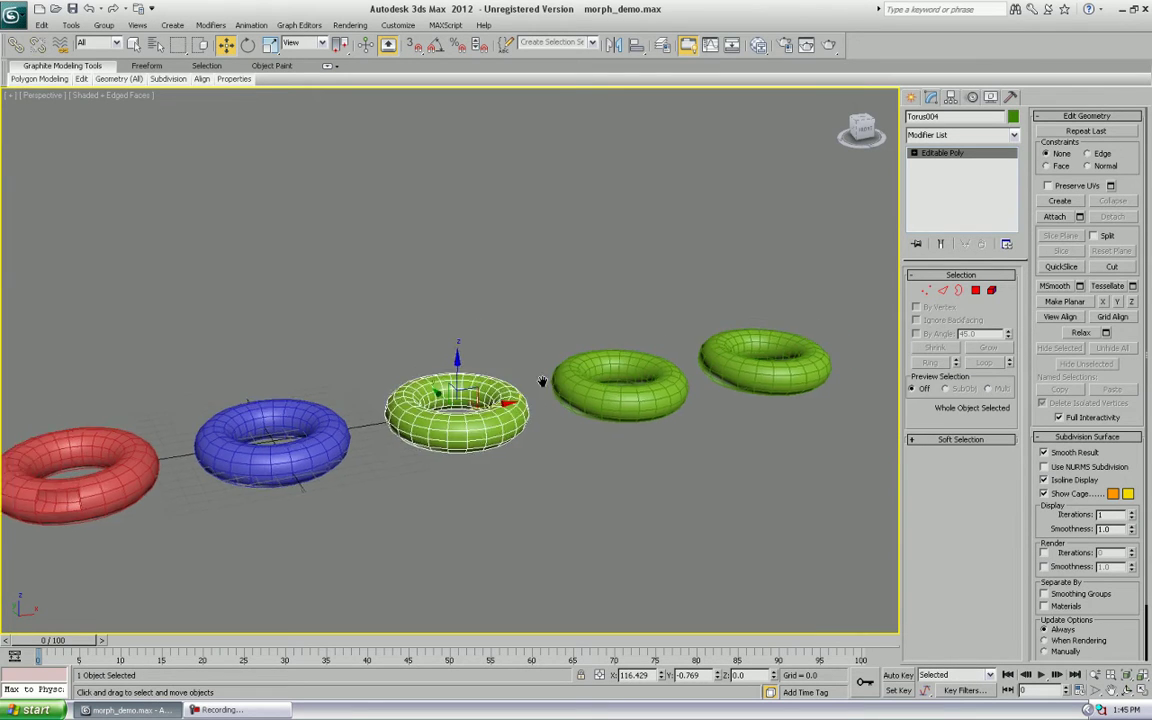
{"action": "scroll", "coordinate": [512, 396], "scroll_direction": "up", "scroll_amount": 4}
{"action": "middle_click_drag", "start_coordinate": [509, 398], "coordinate": [560, 279]}
{"action": "middle_click_drag", "start_coordinate": [530, 290], "coordinate": [466, 369], "text": "alt"}
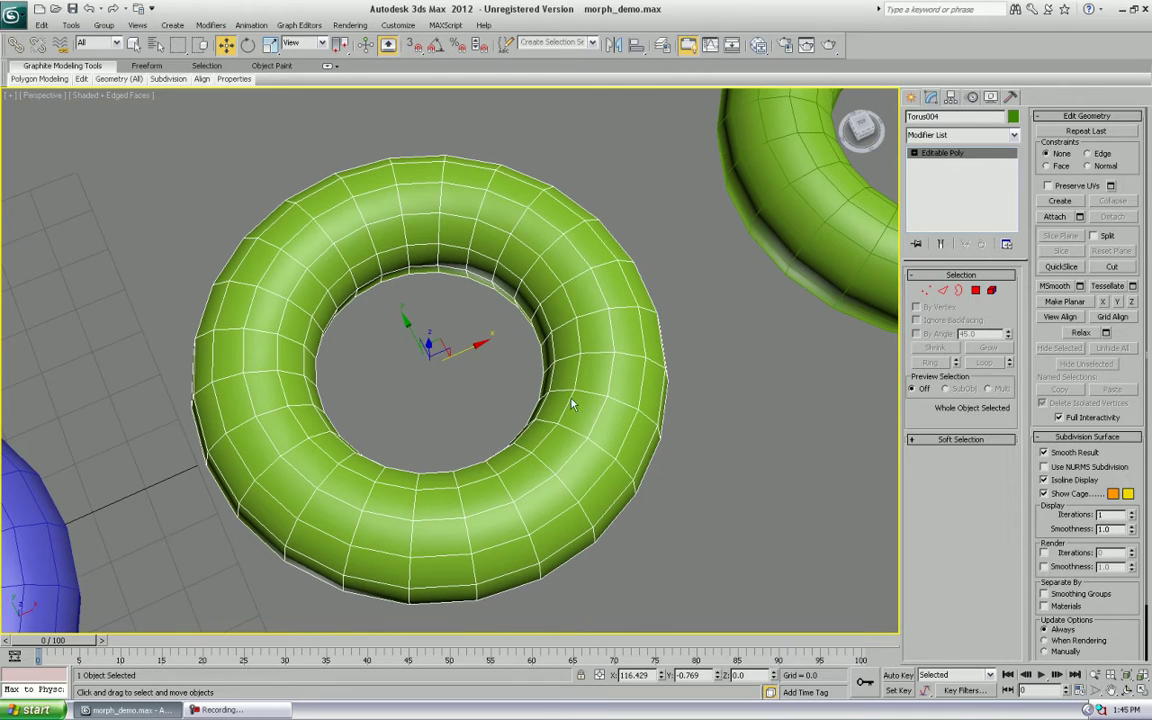
{"action": "left_click", "coordinate": [944, 291]}
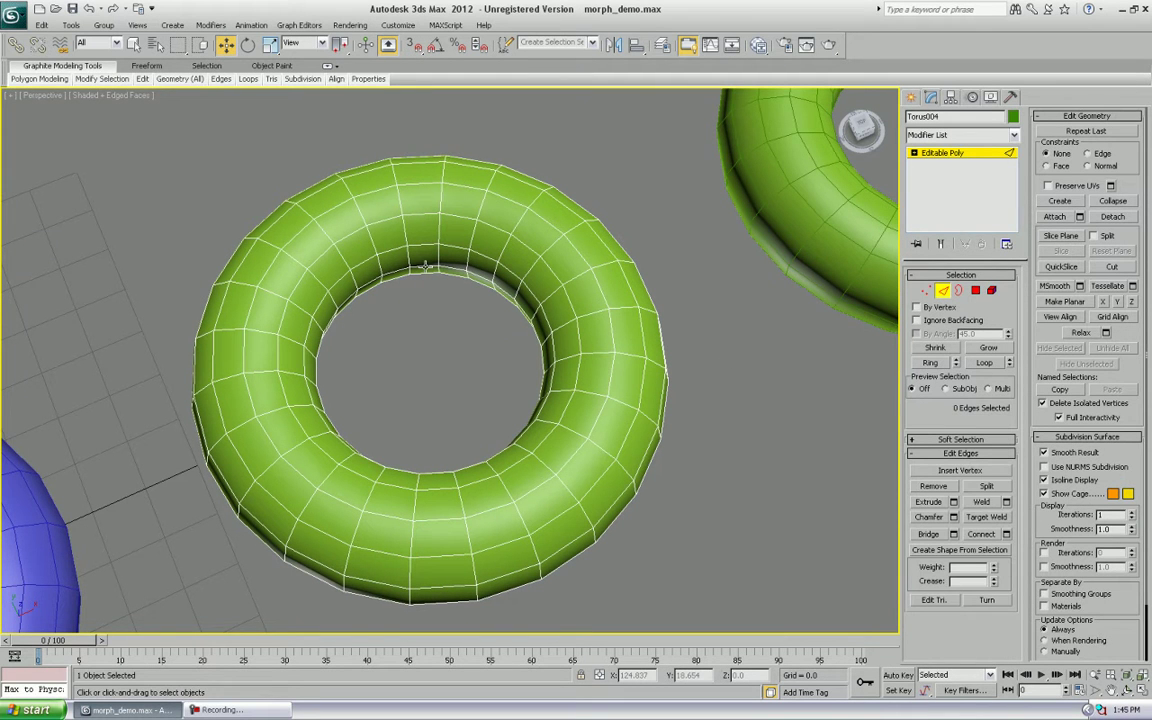
{"action": "left_click", "coordinate": [986, 363]}
{"action": "middle_click_drag", "start_coordinate": [501, 300], "coordinate": [498, 315], "text": "alt"}
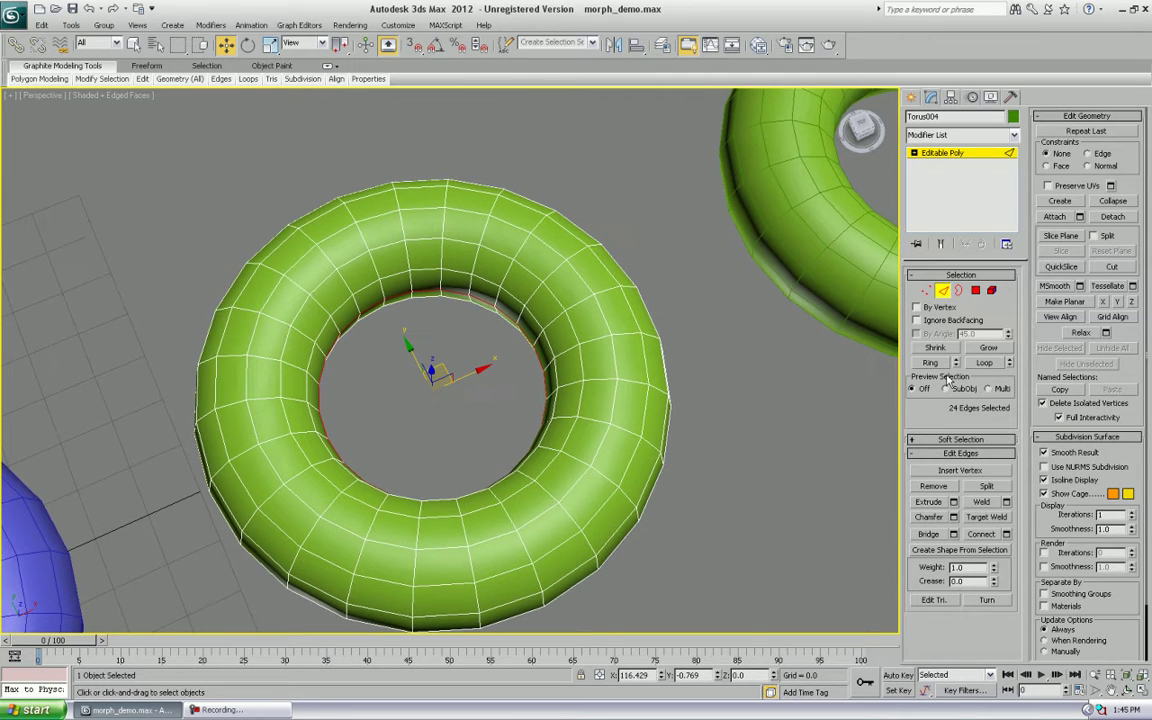
Enable soft selection and uniformly scale the inner edge loop inward to narrow the torus hole.
{"action": "left_click", "coordinate": [937, 440]}
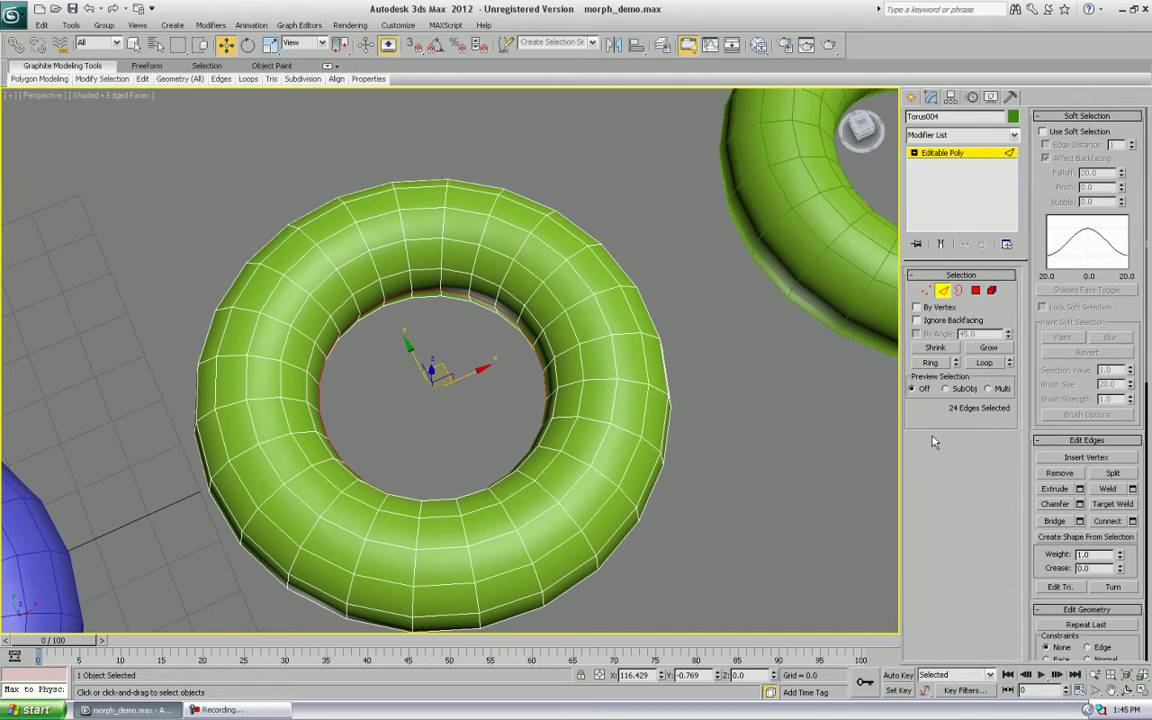
{"action": "left_click", "coordinate": [1043, 132]}
{"action": "middle_click_drag", "start_coordinate": [430, 340], "coordinate": [438, 346], "text": "alt"}
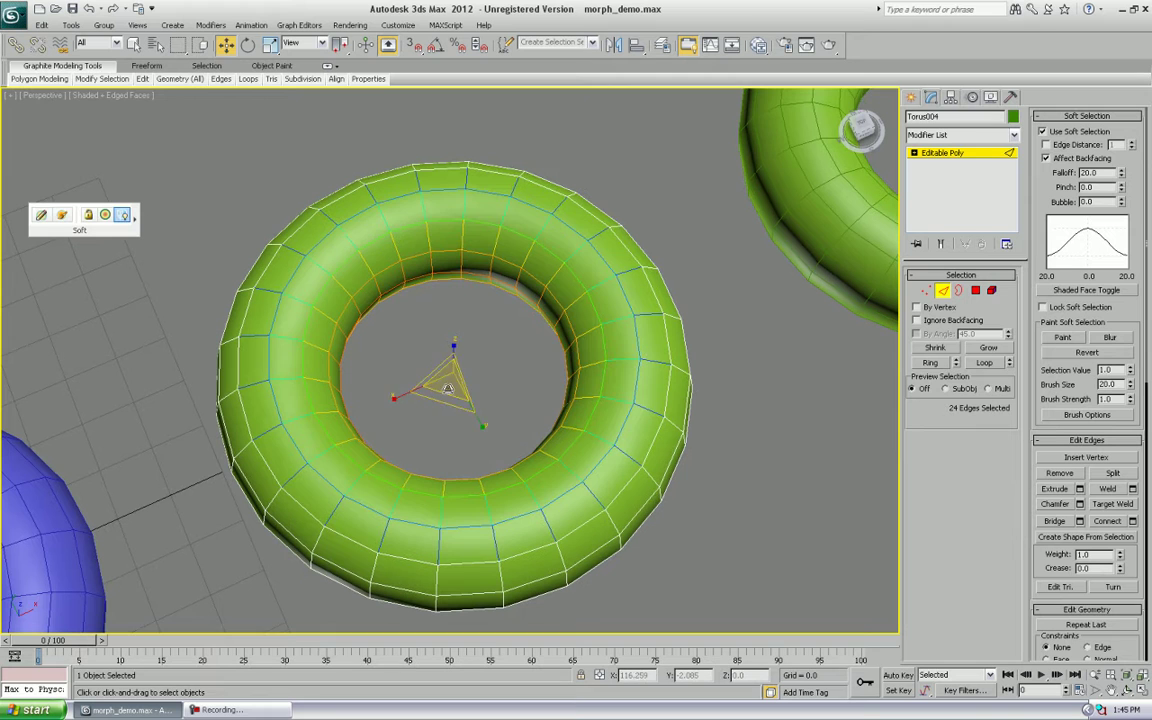
{"action": "key", "text": "r"}
{"action": "left_click_drag", "start_coordinate": [447, 388], "coordinate": [442, 265]}
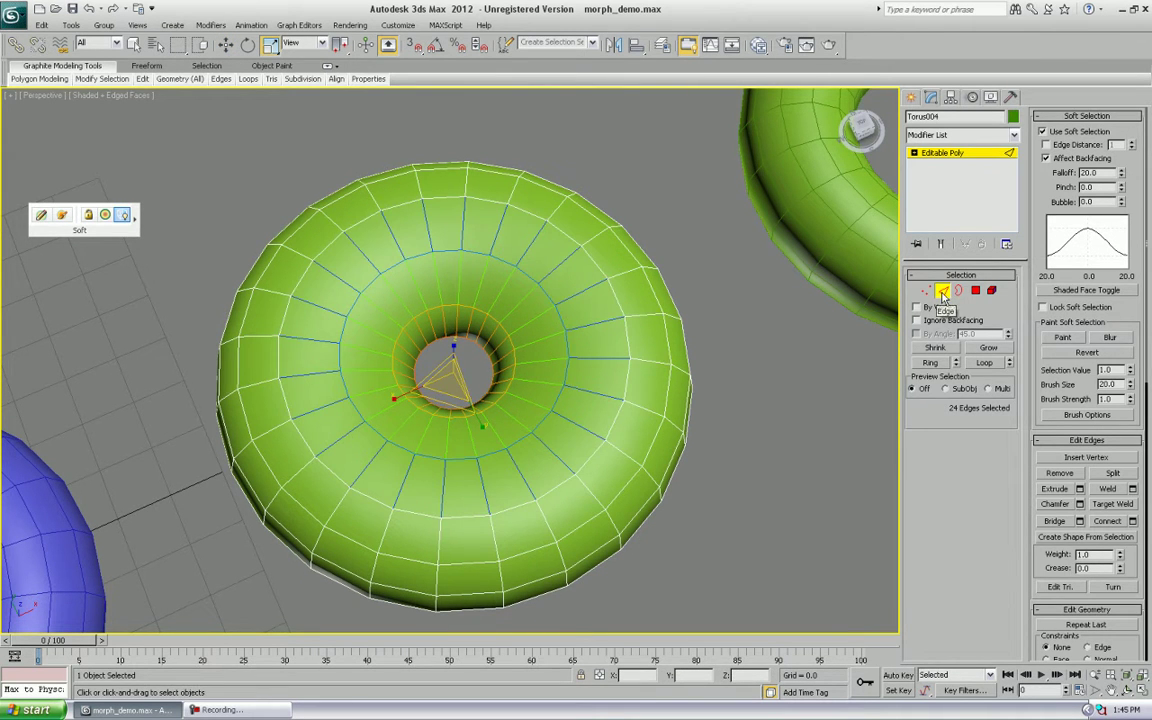
{"action": "left_click", "coordinate": [943, 296]}
Select all polygons of the middle green torus and scale them up along Z to make it taller.
{"action": "middle_click_drag", "start_coordinate": [635, 347], "coordinate": [450, 410]}
{"action": "scroll", "coordinate": [470, 410], "scroll_direction": "down", "scroll_amount": 4}
{"action": "middle_click_drag", "start_coordinate": [576, 383], "coordinate": [404, 432]}
{"action": "left_click", "coordinate": [429, 430]}
{"action": "key", "text": "z"}
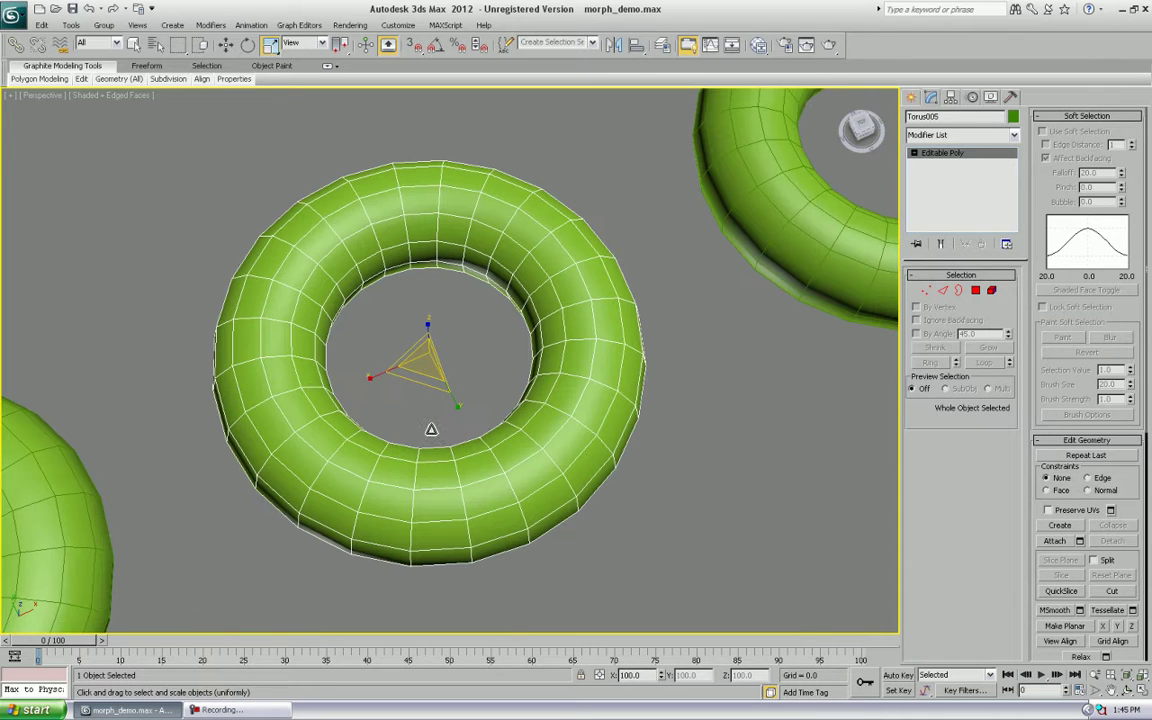
{"action": "left_click", "coordinate": [976, 291]}
{"action": "key", "text": "4"}
{"action": "middle_click_drag", "start_coordinate": [640, 330], "coordinate": [200, 195], "text": "alt"}
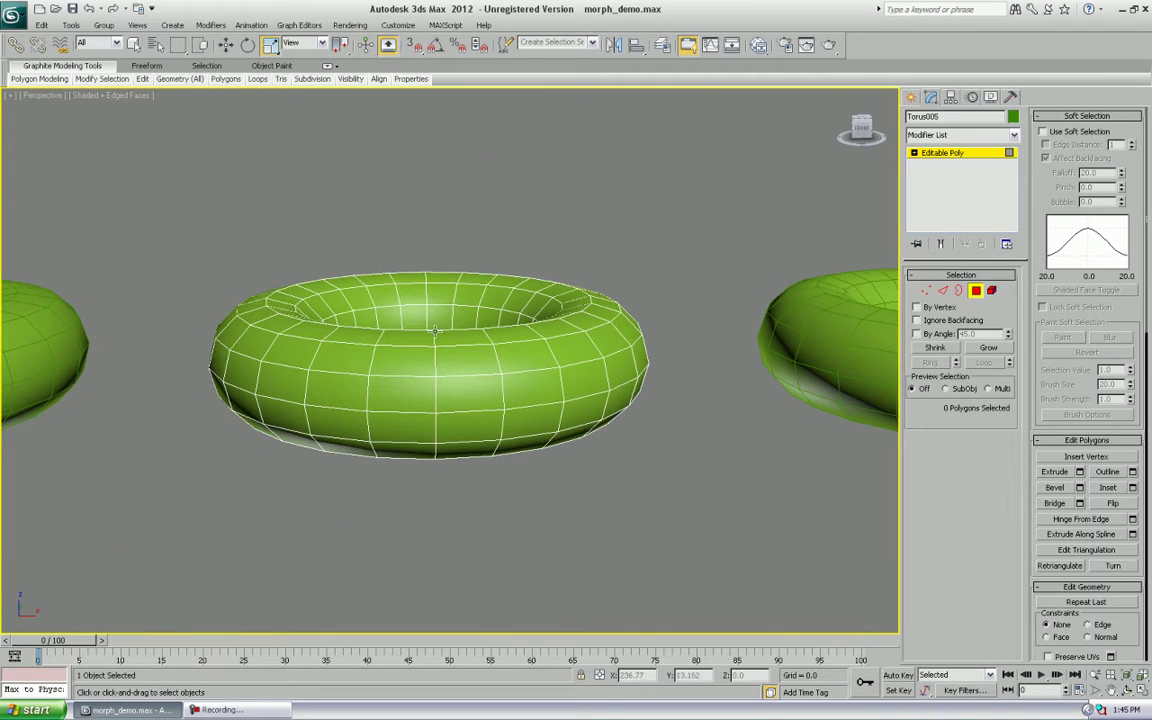
{"action": "left_click_drag", "start_coordinate": [189, 208], "coordinate": [715, 540]}
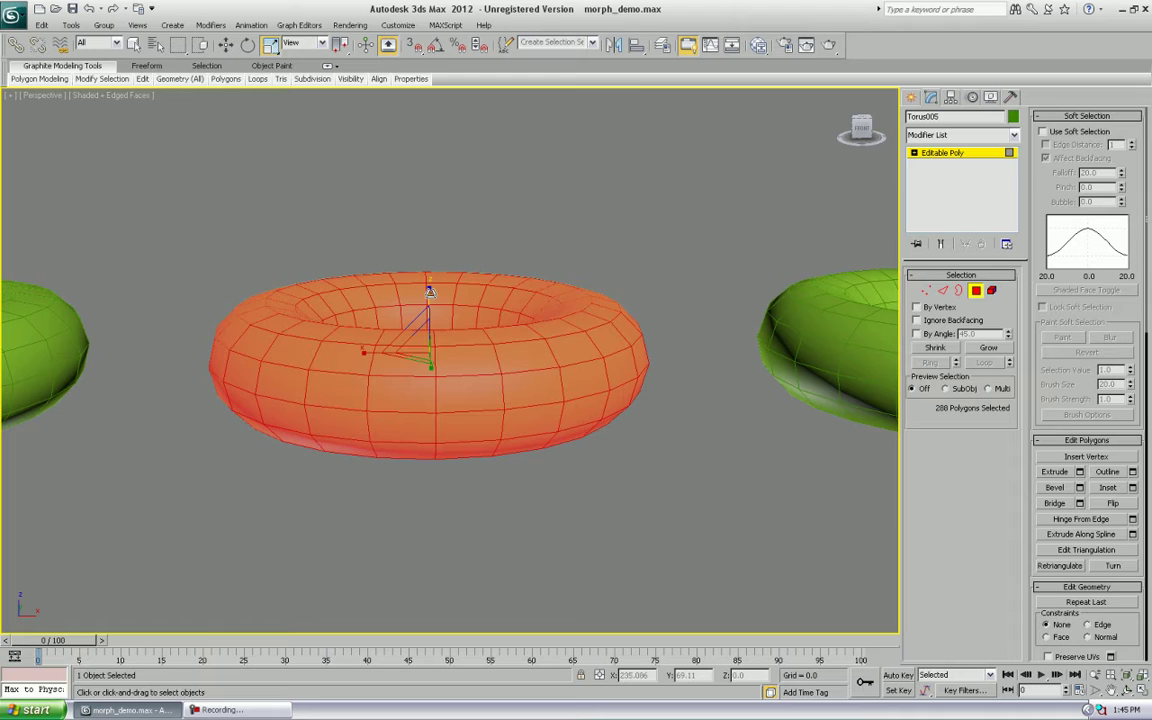
{"action": "left_click_drag", "start_coordinate": [424, 303], "coordinate": [443, 232]}
{"action": "middle_click_drag", "start_coordinate": [545, 348], "coordinate": [430, 358]}
{"action": "scroll", "coordinate": [504, 360], "scroll_direction": "down", "scroll_amount": 4}
{"action": "middle_click_drag", "start_coordinate": [517, 356], "coordinate": [480, 368]}
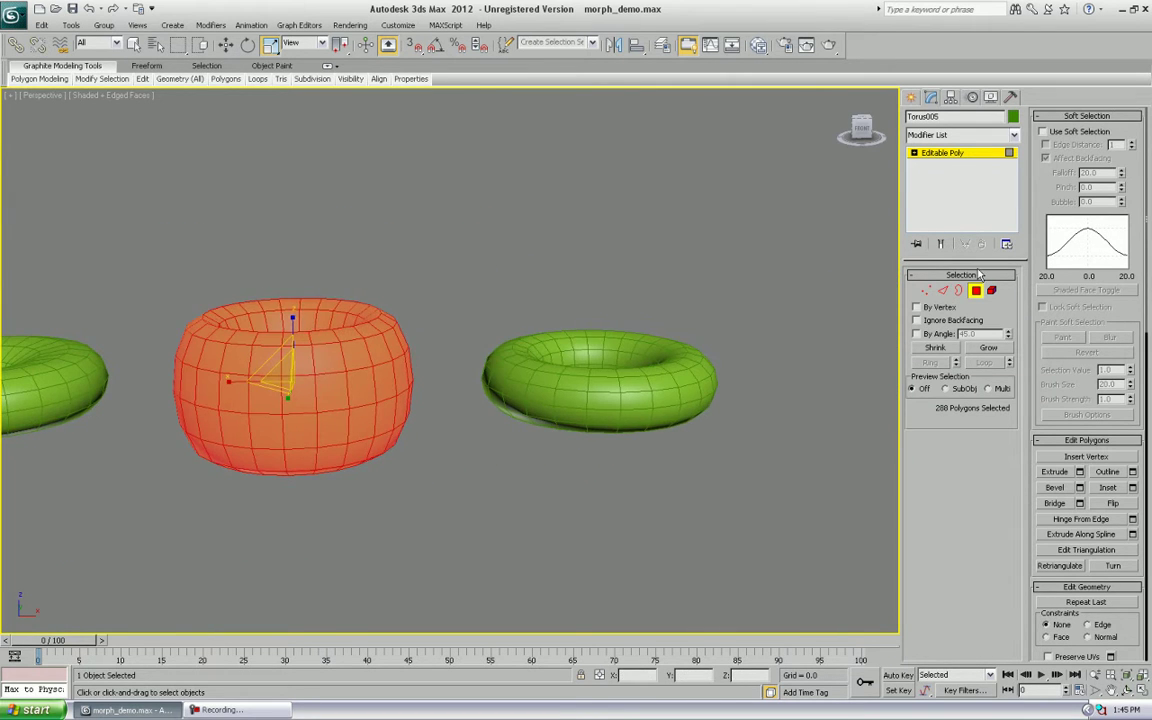
{"action": "left_click", "coordinate": [976, 291]}
Select the two opposite columns of vertices along the centre line of the last green torus, front and back.
{"action": "left_click", "coordinate": [650, 392]}
{"action": "mouse_move", "coordinate": [650, 392]}
{"action": "middle_mouse_down", "text": "alt"}
{"action": "mouse_move", "coordinate": [645, 356]}
{"action": "mouse_move", "coordinate": [587, 366]}
{"action": "mouse_move", "coordinate": [533, 348]}
{"action": "mouse_move", "coordinate": [567, 361]}
{"action": "mouse_move", "coordinate": [576, 437]}
{"action": "mouse_move", "coordinate": [463, 291]}
{"action": "middle_mouse_up", "text": "alt"}
{"action": "scroll", "coordinate": [587, 365], "scroll_direction": "up", "scroll_amount": 4}
{"action": "left_click", "coordinate": [926, 292]}
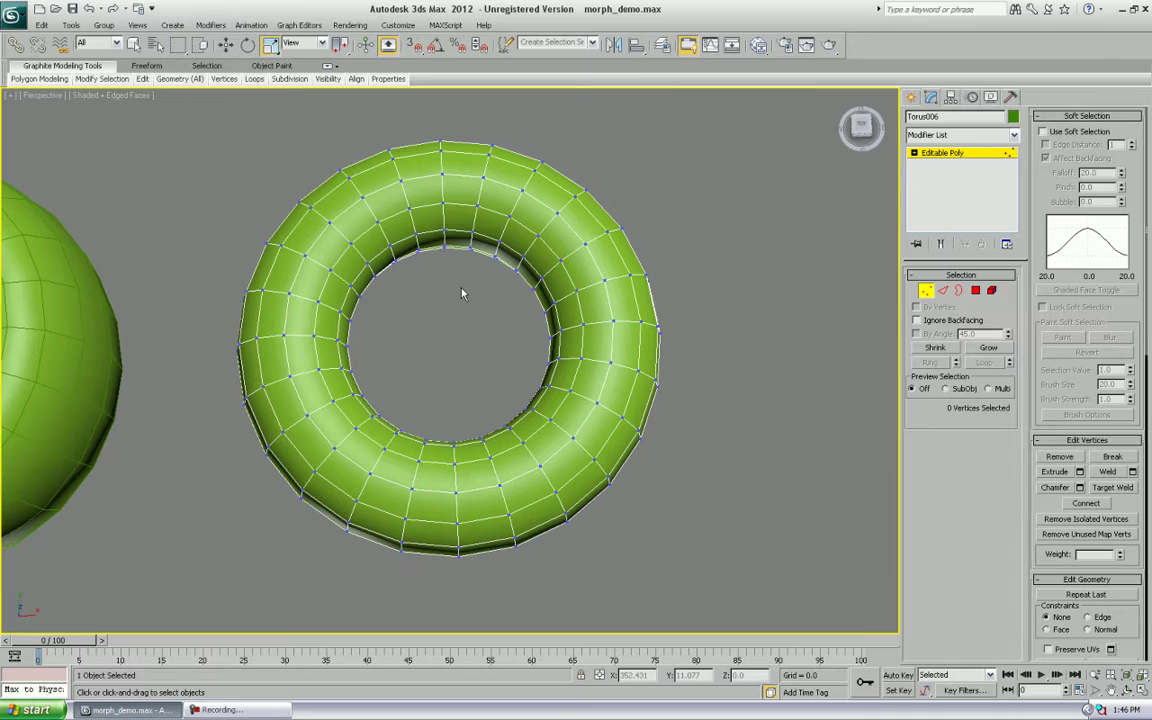
{"action": "left_click_drag", "start_coordinate": [423, 128], "coordinate": [468, 296]}
{"action": "middle_click_drag", "start_coordinate": [467, 373], "coordinate": [461, 336]}
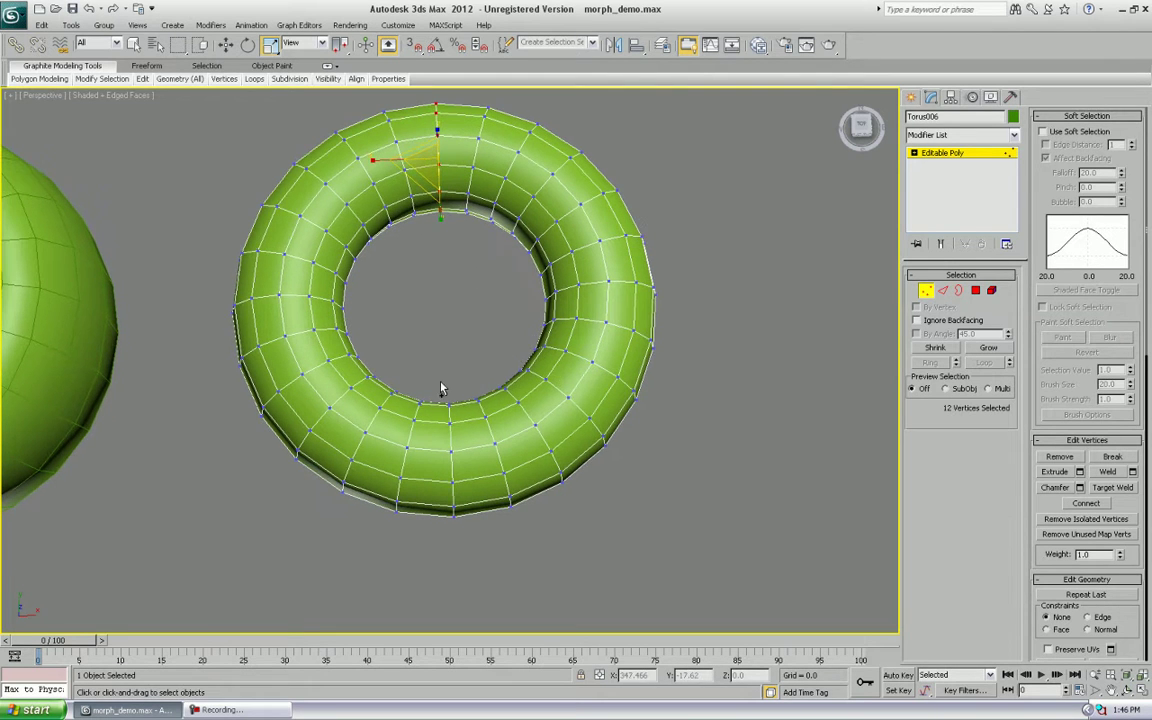
{"action": "left_click_drag", "start_coordinate": [438, 383], "coordinate": [480, 550], "text": "ctrl"}
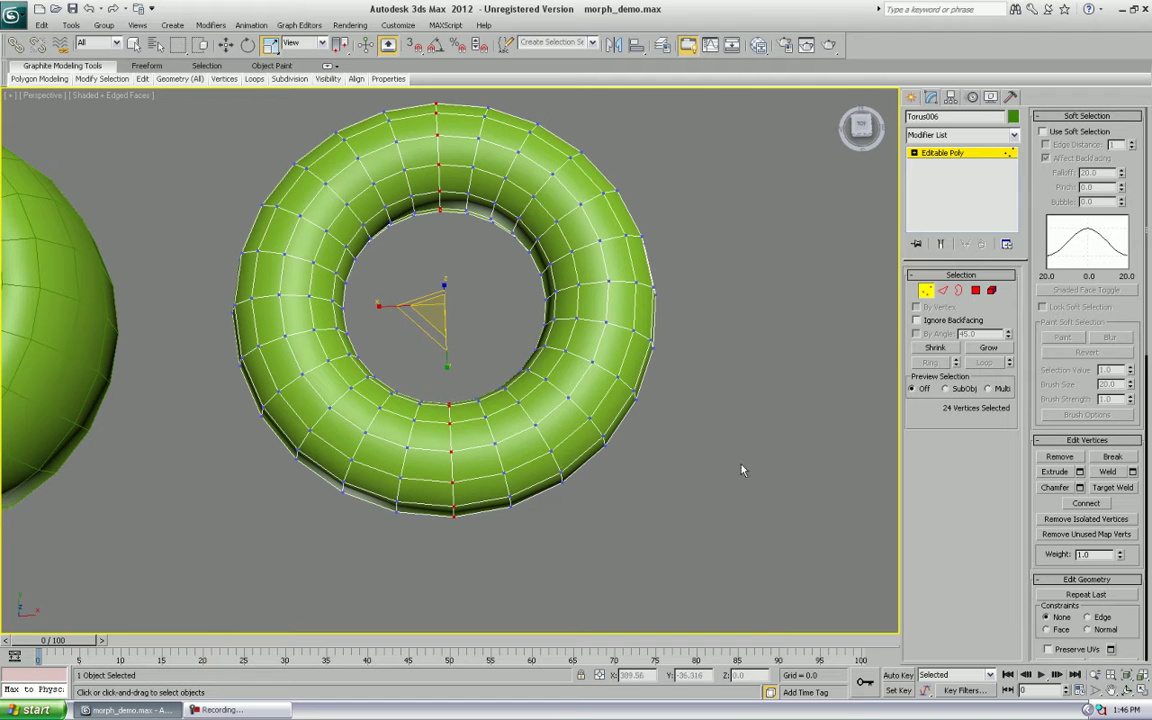
Enable soft selection with a falloff of 28.0 and raise the selected vertices to about Z 4.35 to bend the torus.
{"action": "left_click", "coordinate": [1043, 131]}
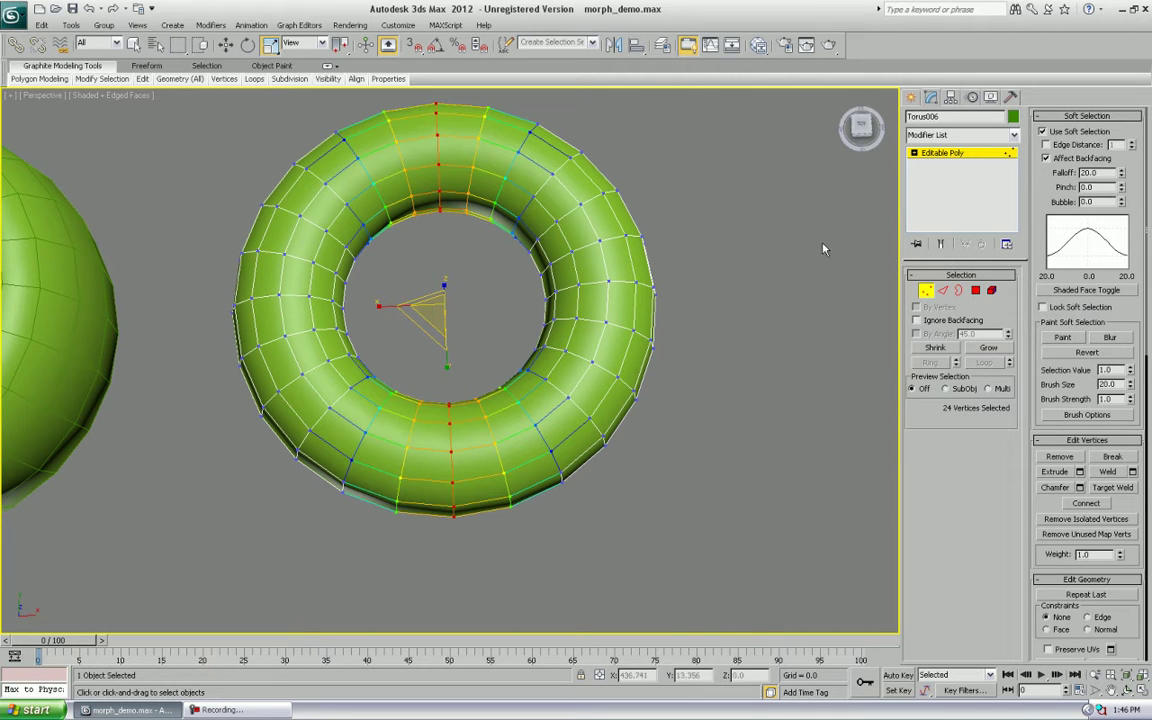
{"action": "left_click_drag", "start_coordinate": [1121, 174], "coordinate": [1120, 132]}
{"action": "middle_click_drag", "start_coordinate": [378, 341], "coordinate": [406, 295], "text": "alt"}
{"action": "key", "text": "w"}
{"action": "left_click_drag", "start_coordinate": [437, 305], "coordinate": [436, 260]}
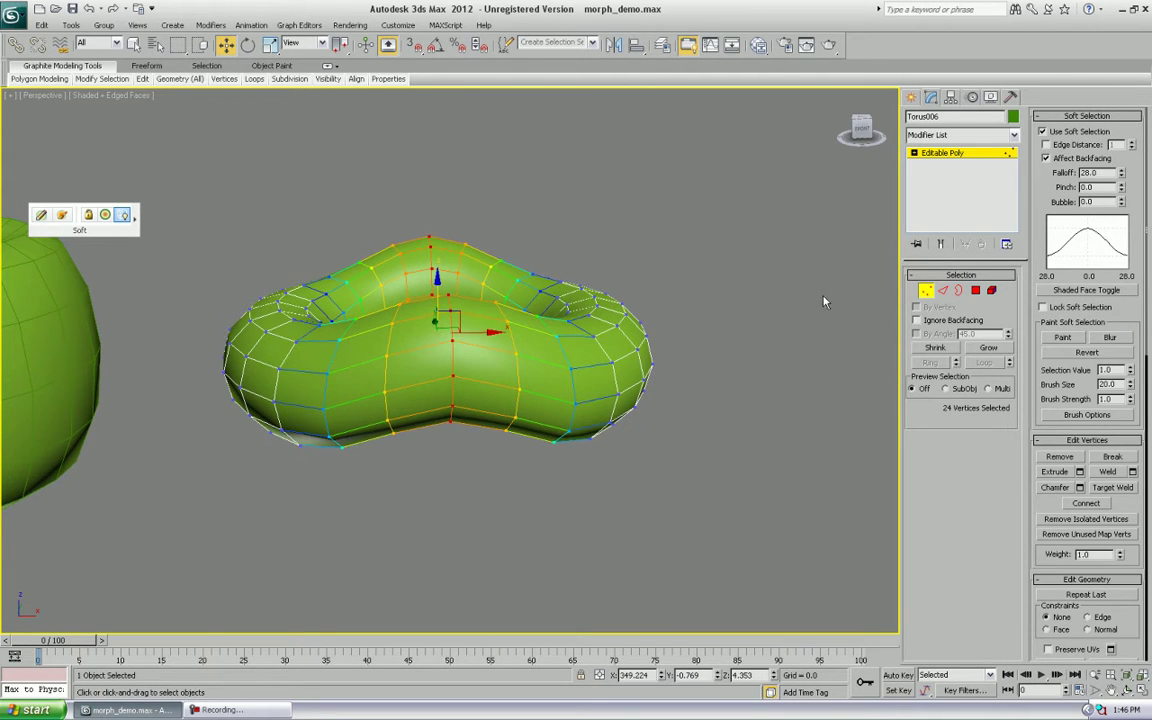
{"action": "left_click", "coordinate": [927, 291]}
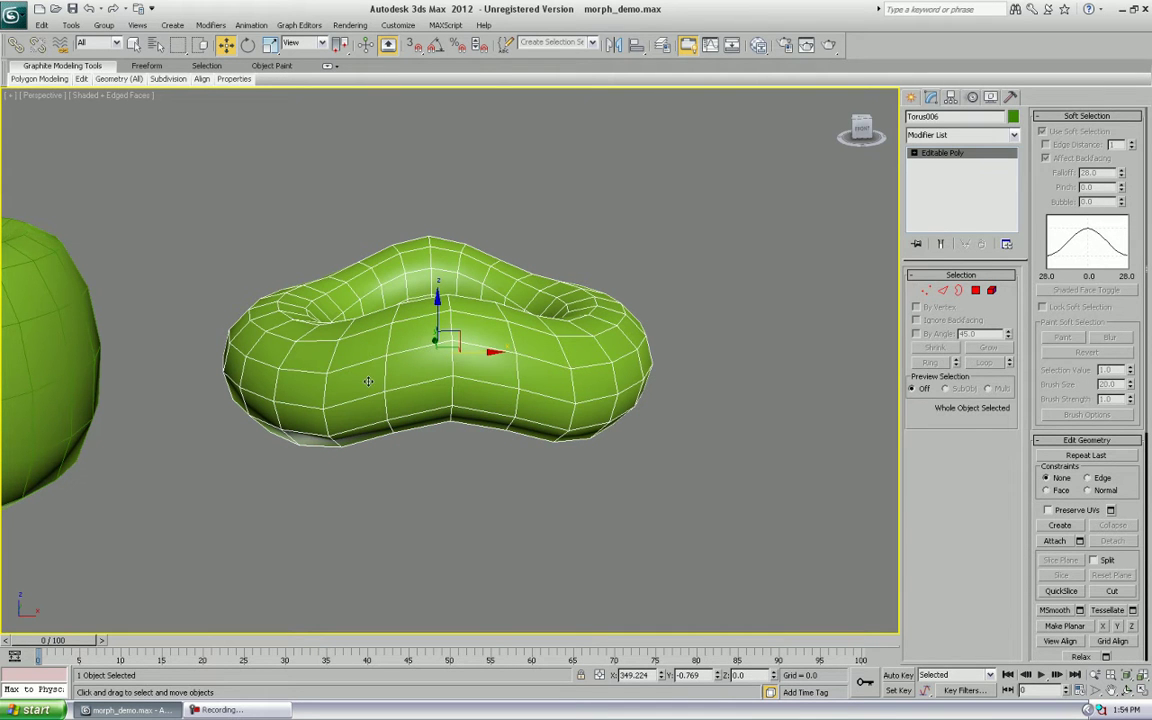
Apply the Morpher modifier to the blue original torus.
{"action": "middle_click_drag", "start_coordinate": [368, 381], "coordinate": [545, 364]}
{"action": "scroll", "coordinate": [486, 377], "scroll_direction": "down", "scroll_amount": 5}
{"action": "middle_click_drag", "start_coordinate": [432, 380], "coordinate": [676, 385]}
{"action": "middle_click_drag", "start_coordinate": [424, 386], "coordinate": [522, 382]}
{"action": "scroll", "coordinate": [429, 387], "scroll_direction": "down", "scroll_amount": 5}
{"action": "middle_click_drag", "start_coordinate": [386, 381], "coordinate": [471, 390], "text": "alt"}
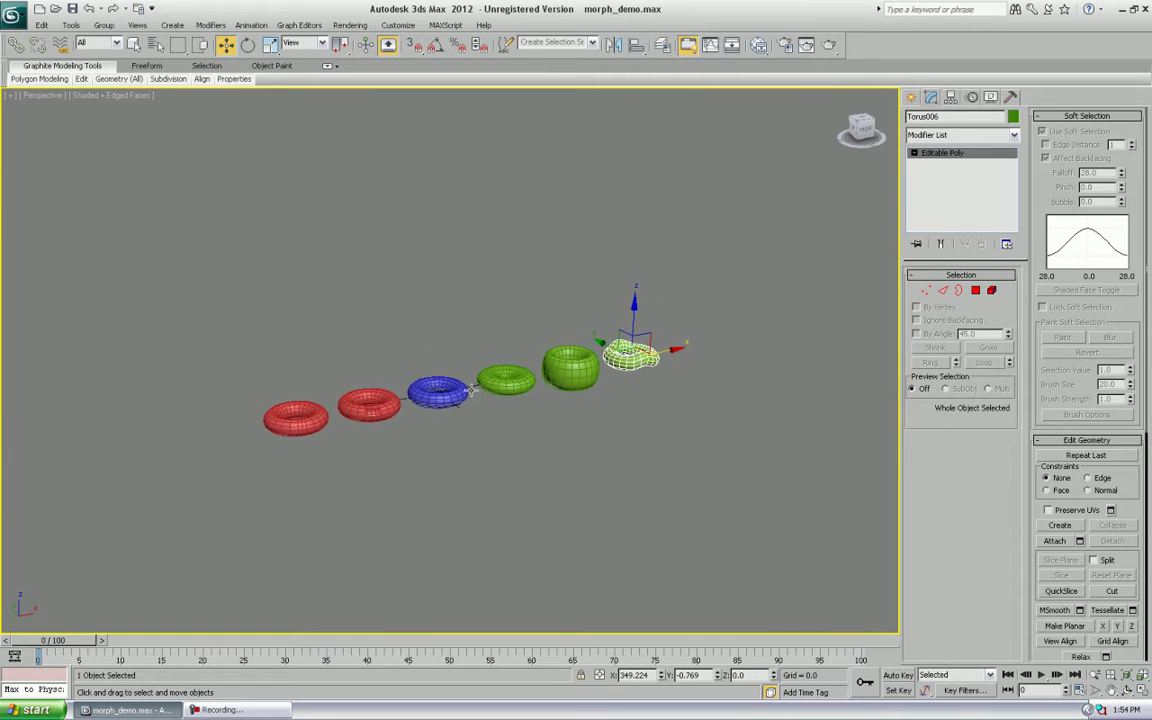
{"action": "scroll", "coordinate": [423, 348], "scroll_direction": "up", "scroll_amount": 6}
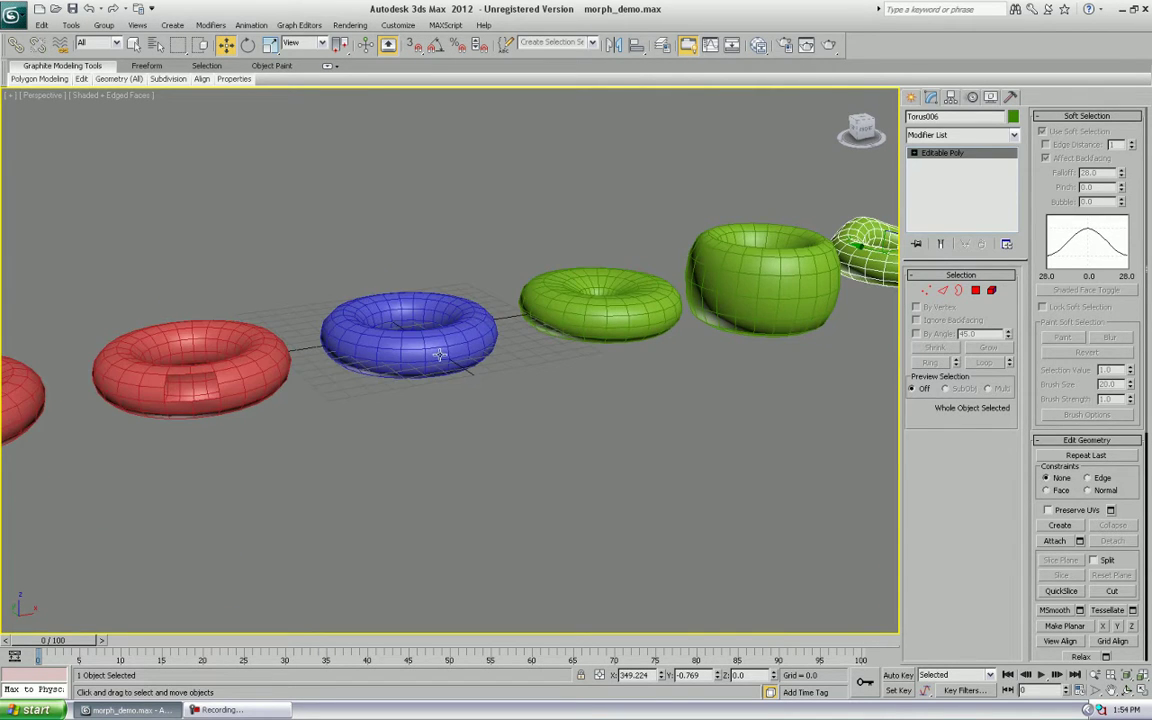
{"action": "left_click", "coordinate": [440, 355]}
{"action": "left_click", "coordinate": [962, 135]}
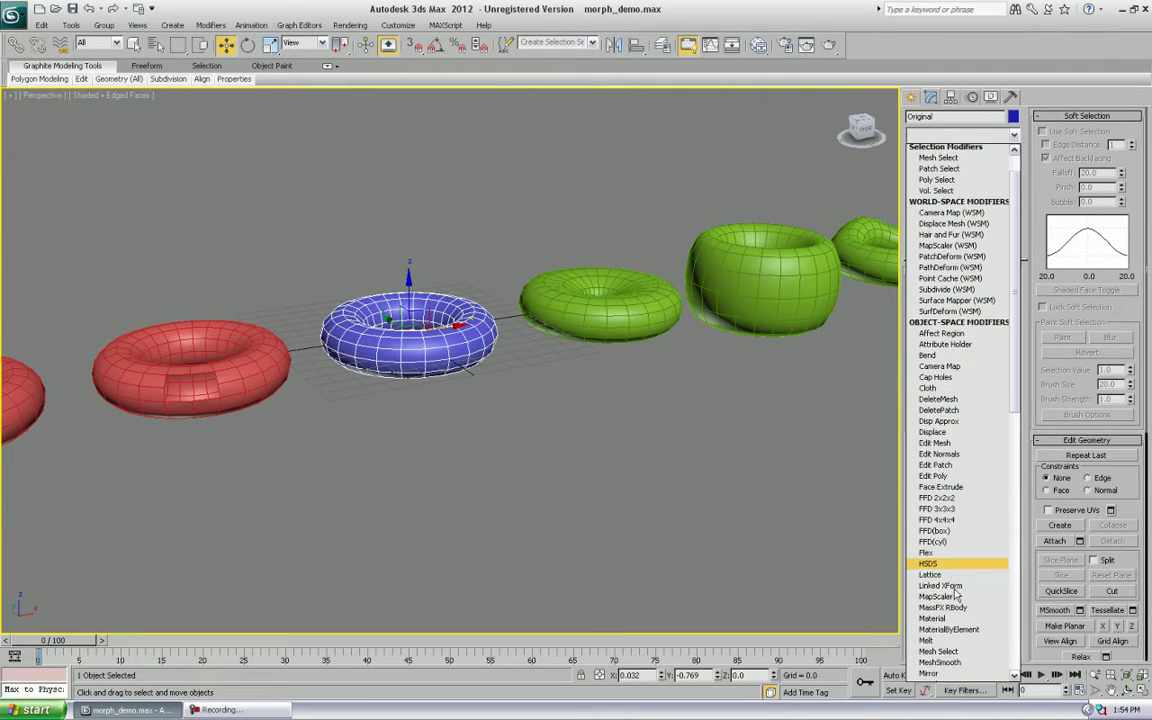
{"action": "scroll", "coordinate": [950, 600], "scroll_direction": "down", "scroll_amount": 2}
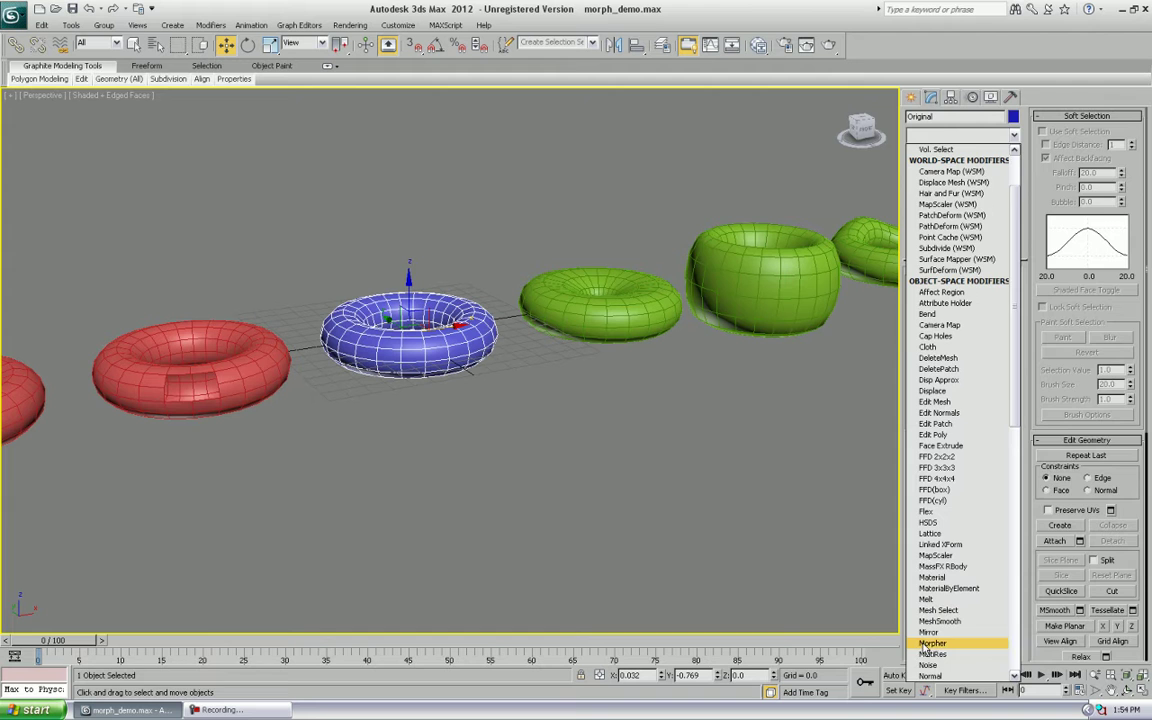
{"action": "left_click", "coordinate": [926, 646]}
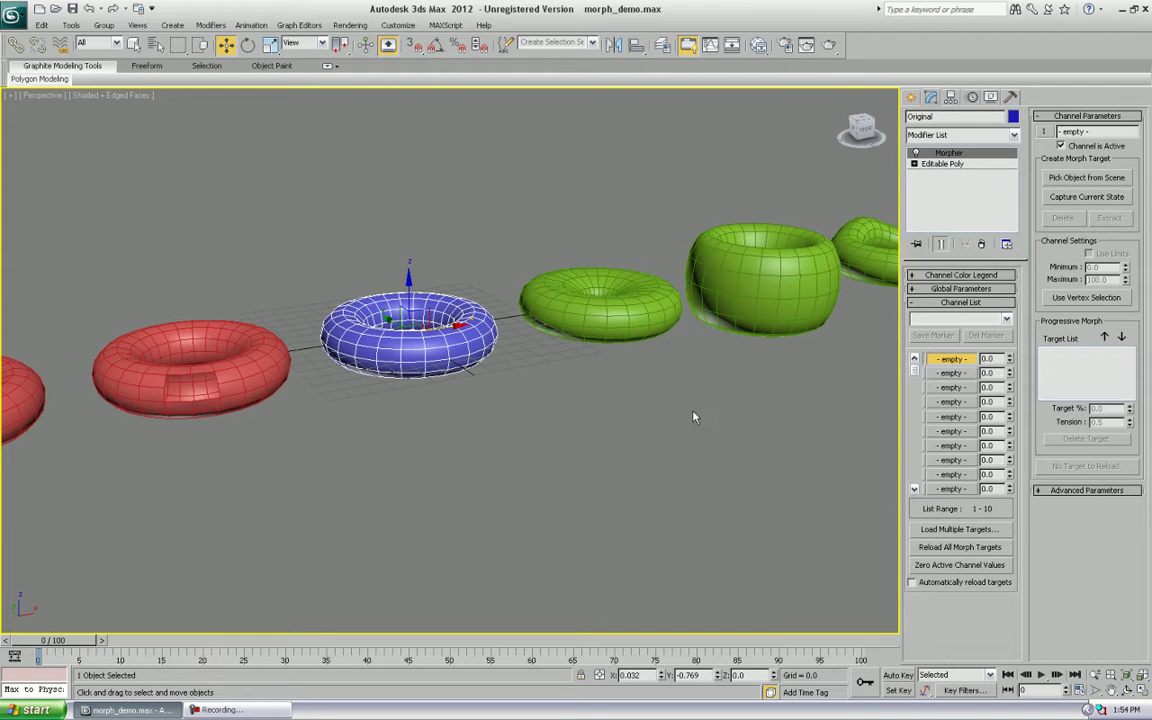
{"action": "middle_click_drag", "start_coordinate": [695, 417], "coordinate": [715, 430]}
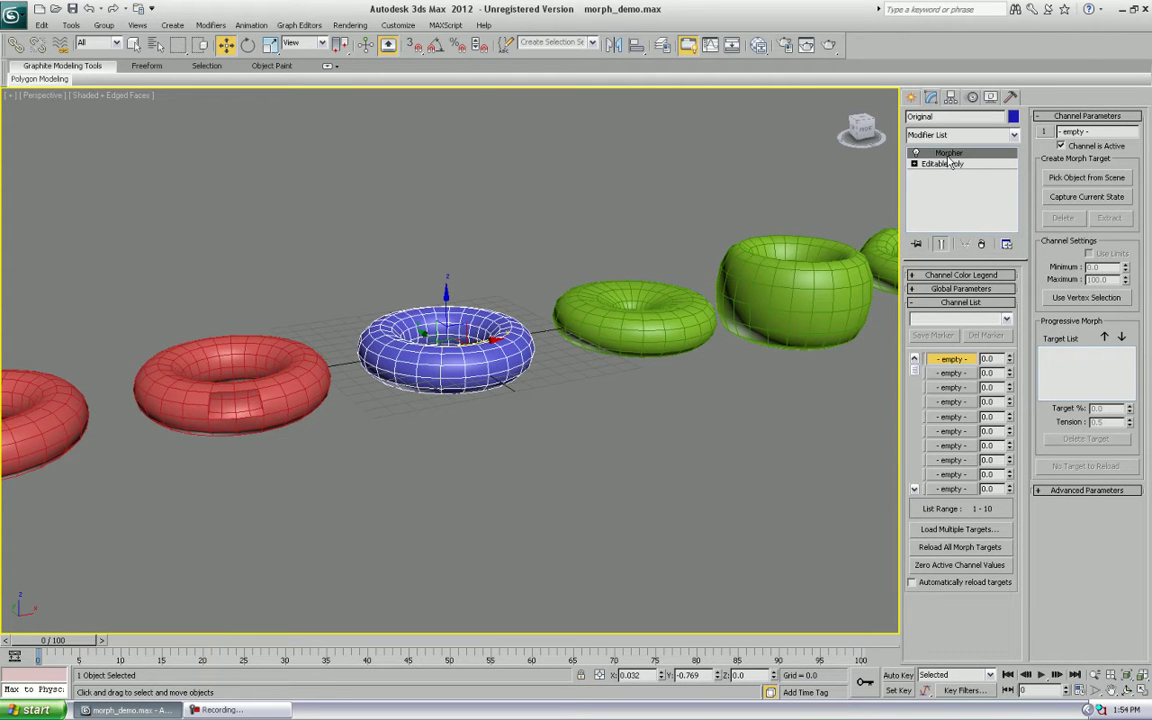
{"action": "left_click", "coordinate": [953, 276]}
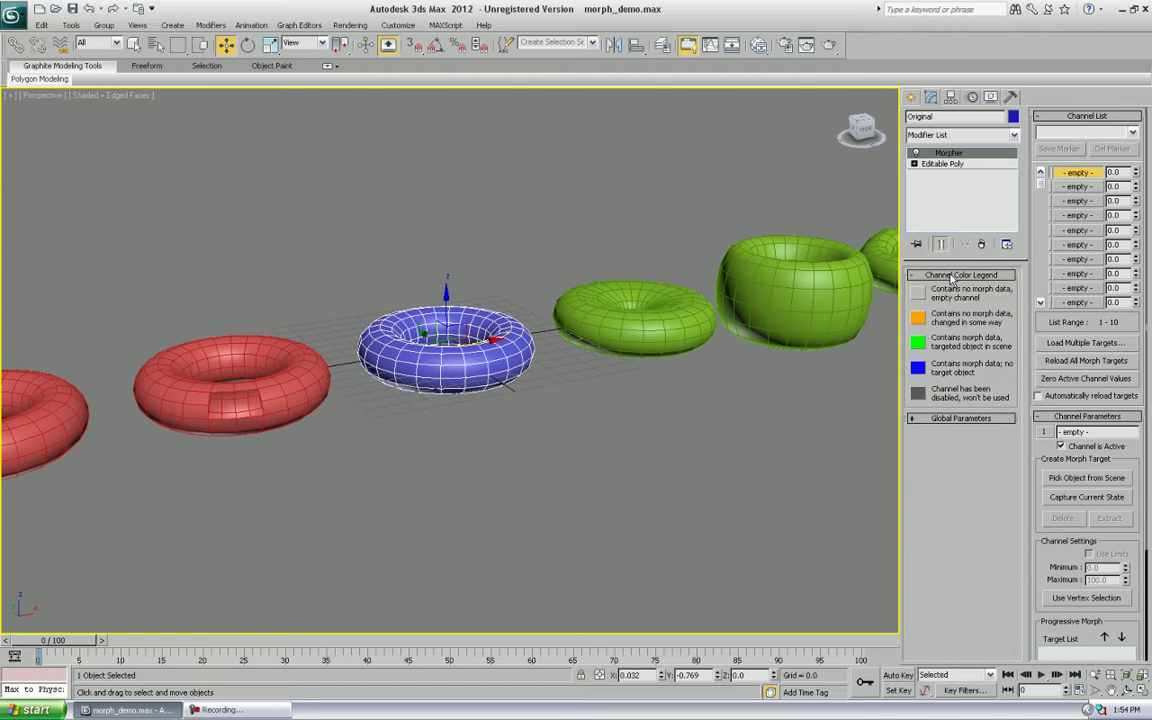
{"action": "left_click", "coordinate": [935, 419]}
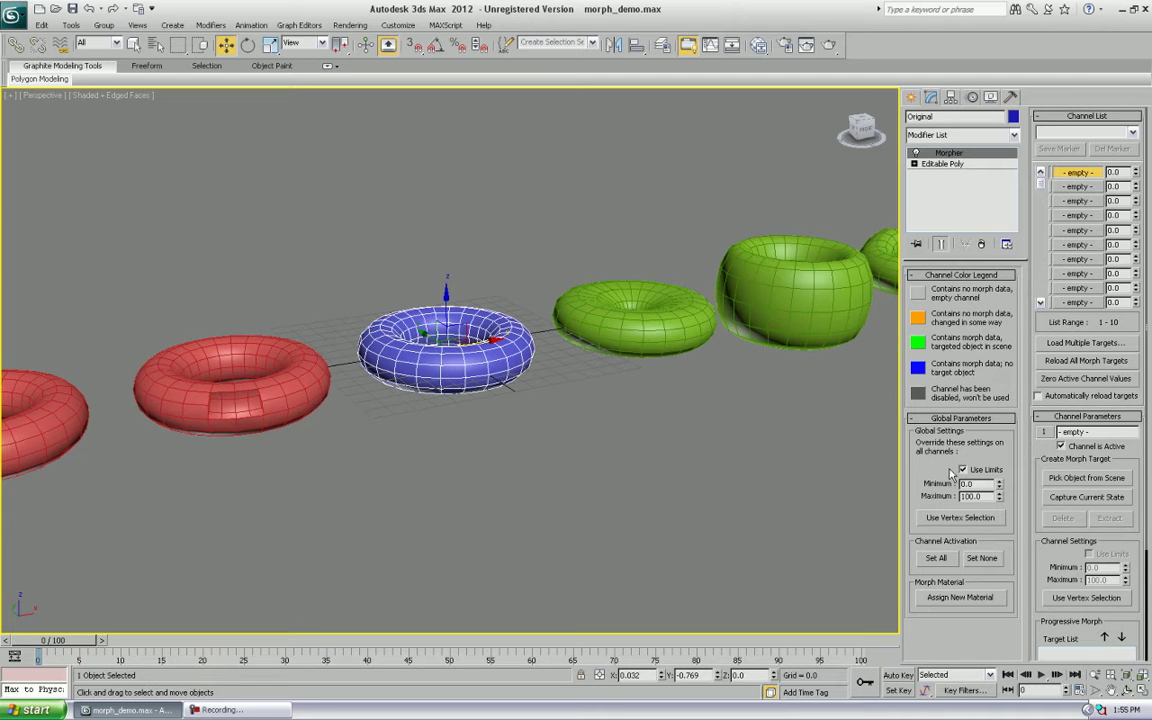
{"action": "left_click", "coordinate": [933, 419]}
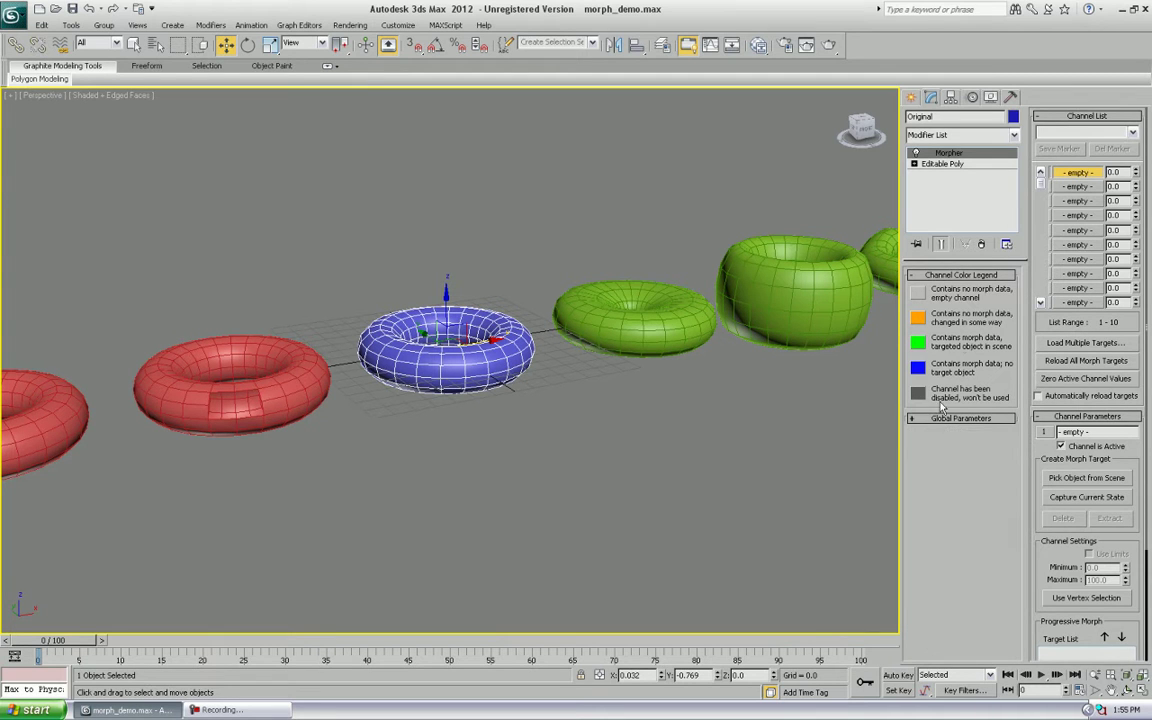
{"action": "left_click", "coordinate": [960, 276]}
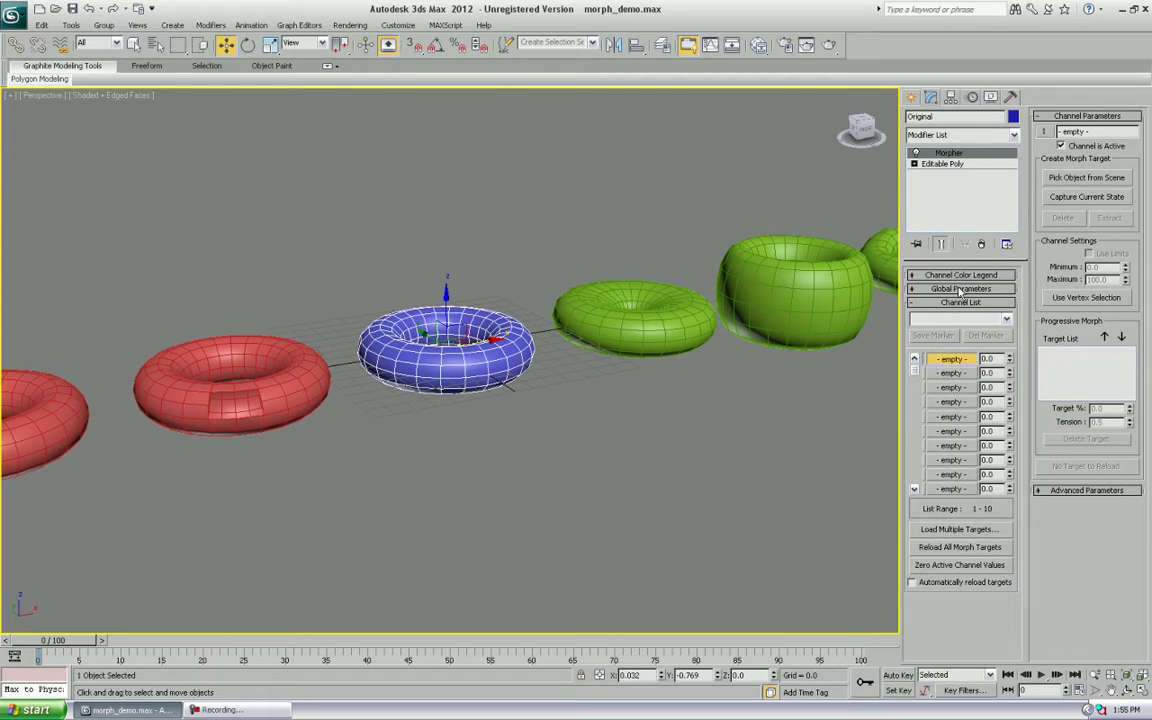
{"action": "left_click", "coordinate": [953, 374]}
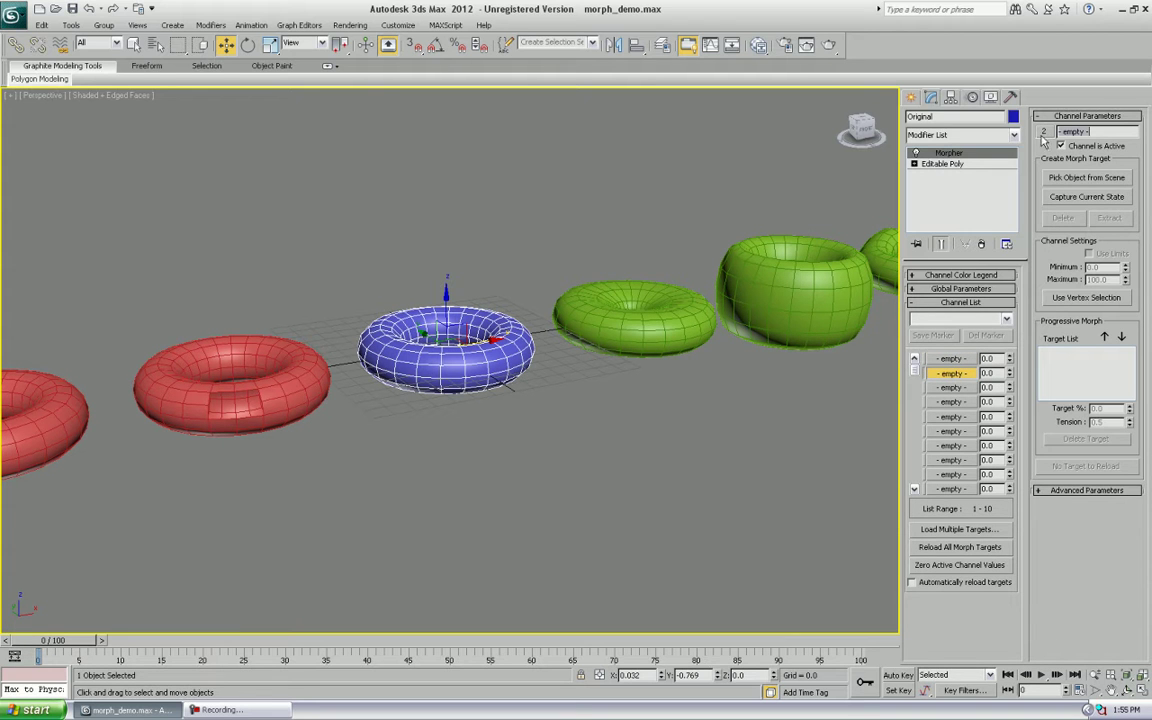
{"action": "left_click", "coordinate": [951, 388]}
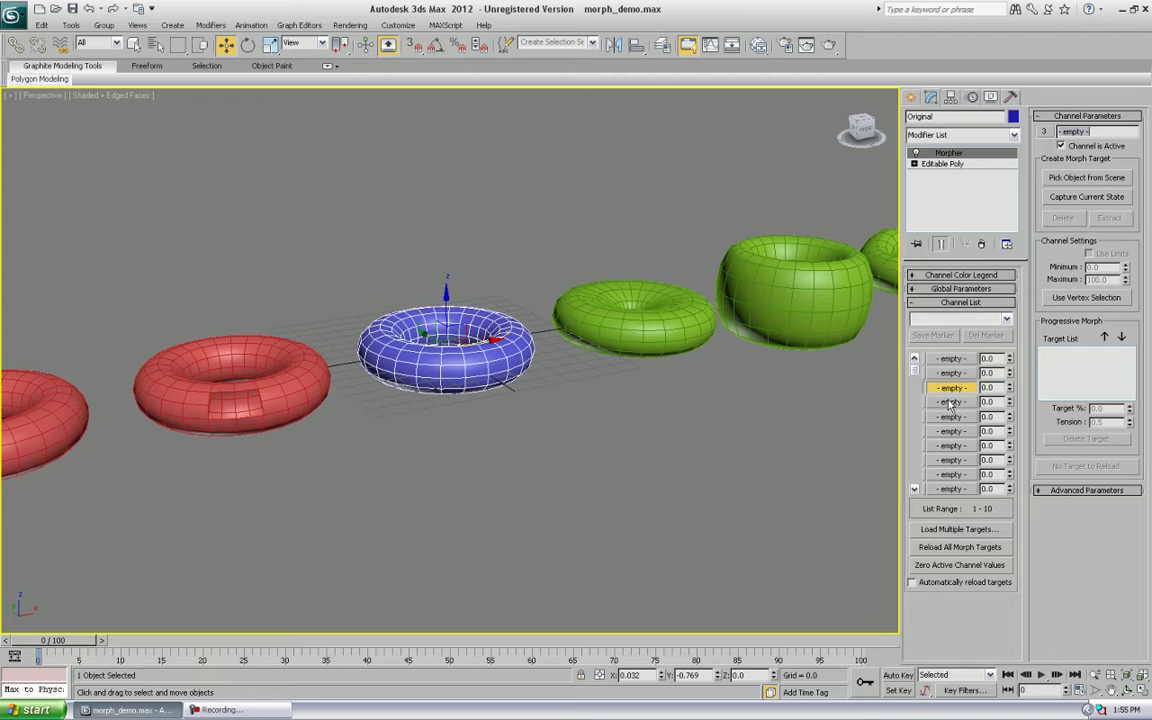
{"action": "left_click", "coordinate": [951, 403]}
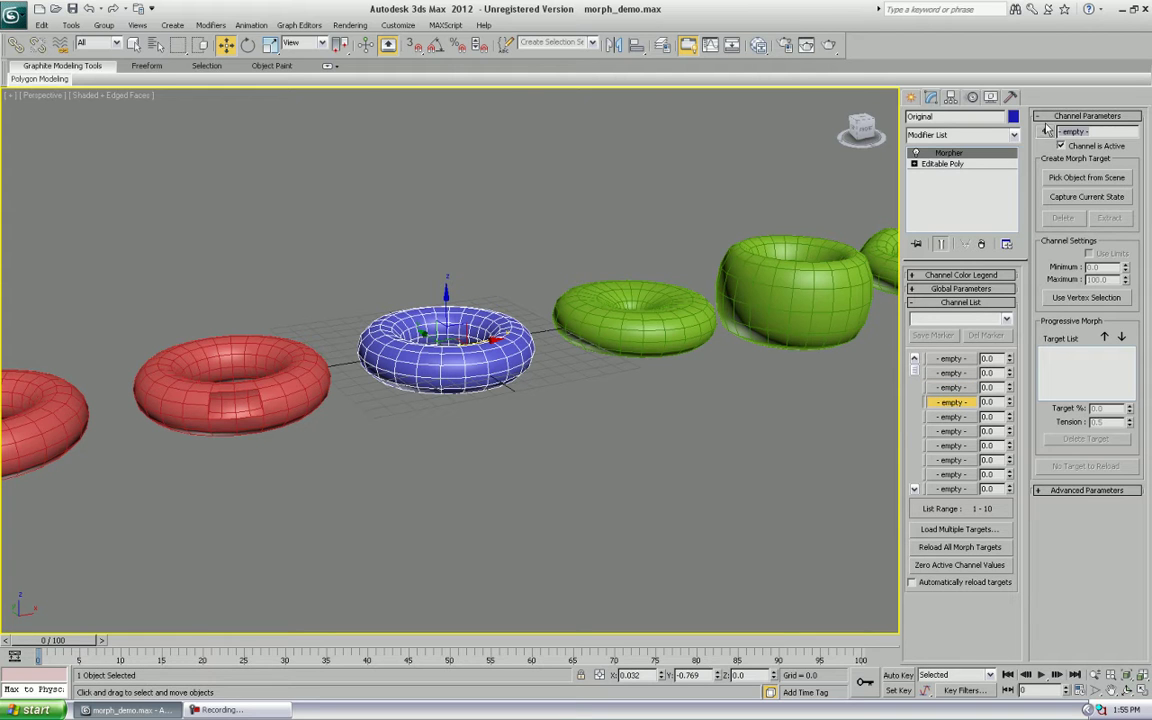
Assign the green torus next to the blue one as the morph target of channel 1, picking it from the scene.
{"action": "left_click", "coordinate": [959, 359]}
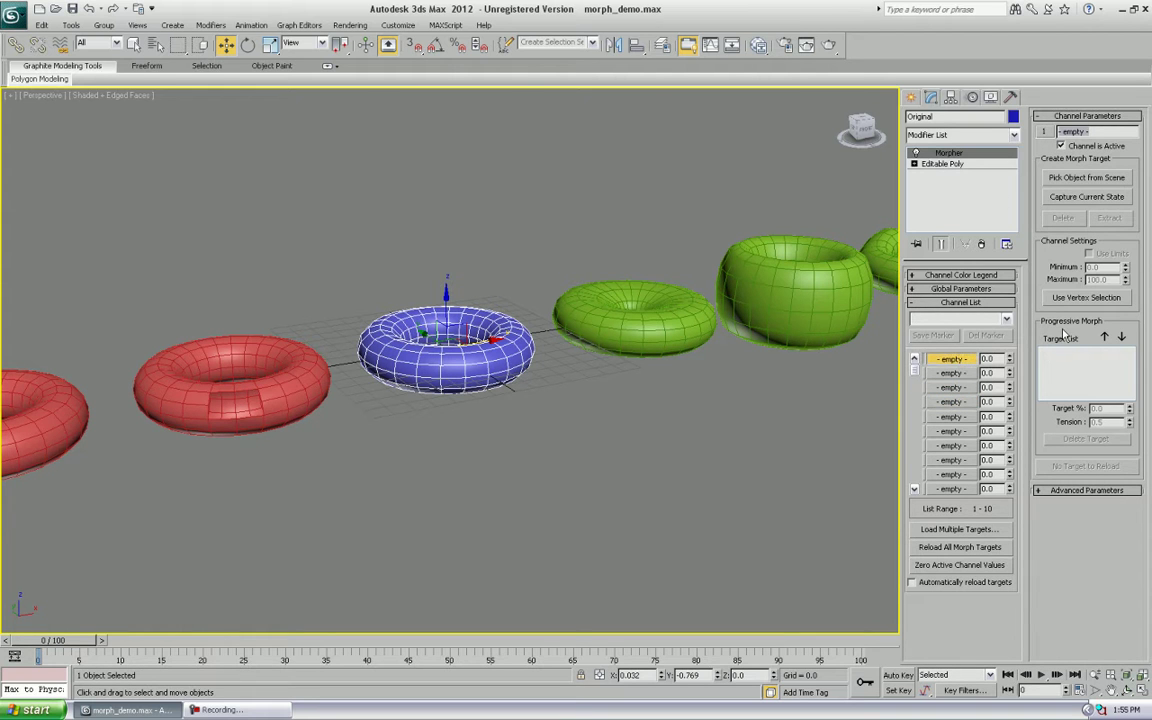
{"action": "left_click", "coordinate": [1086, 177]}
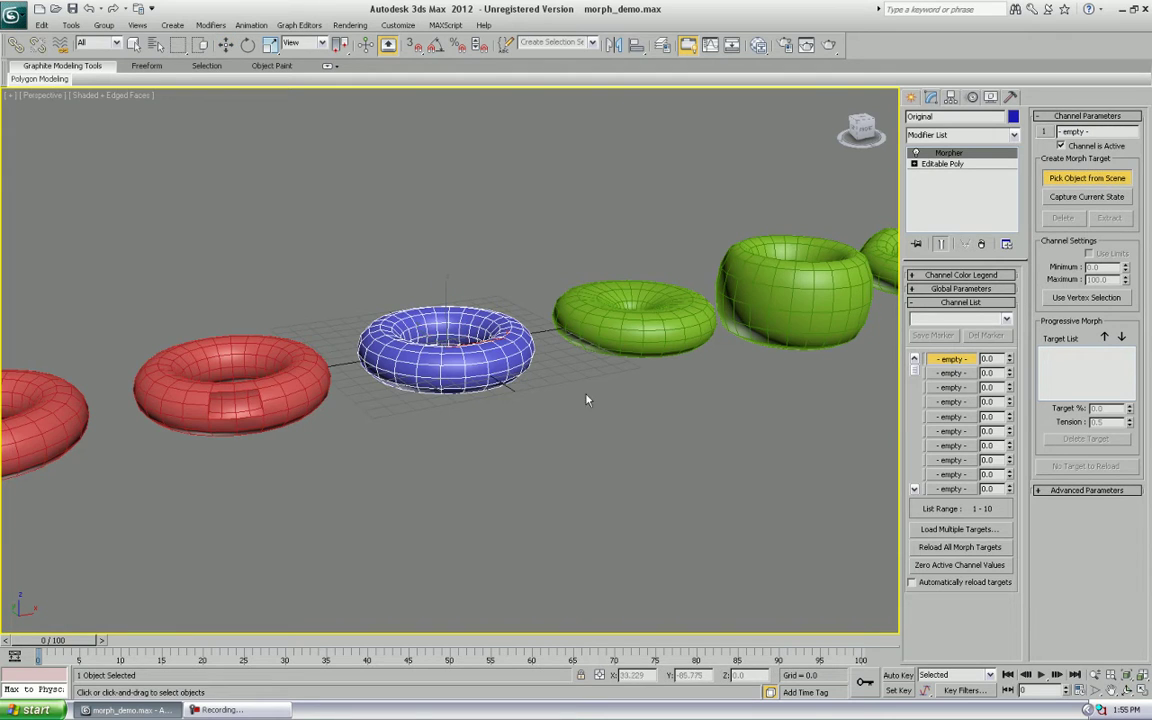
{"action": "middle_click_drag", "start_coordinate": [449, 414], "coordinate": [550, 399]}
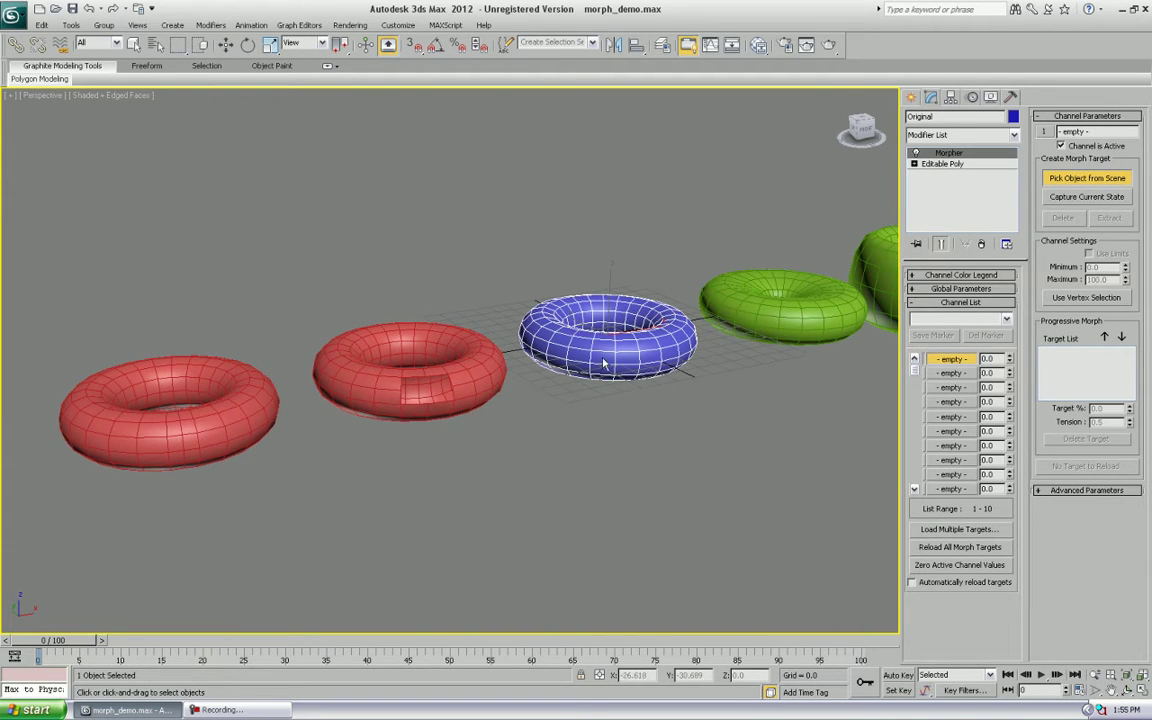
{"action": "middle_click_drag", "start_coordinate": [543, 327], "coordinate": [405, 350]}
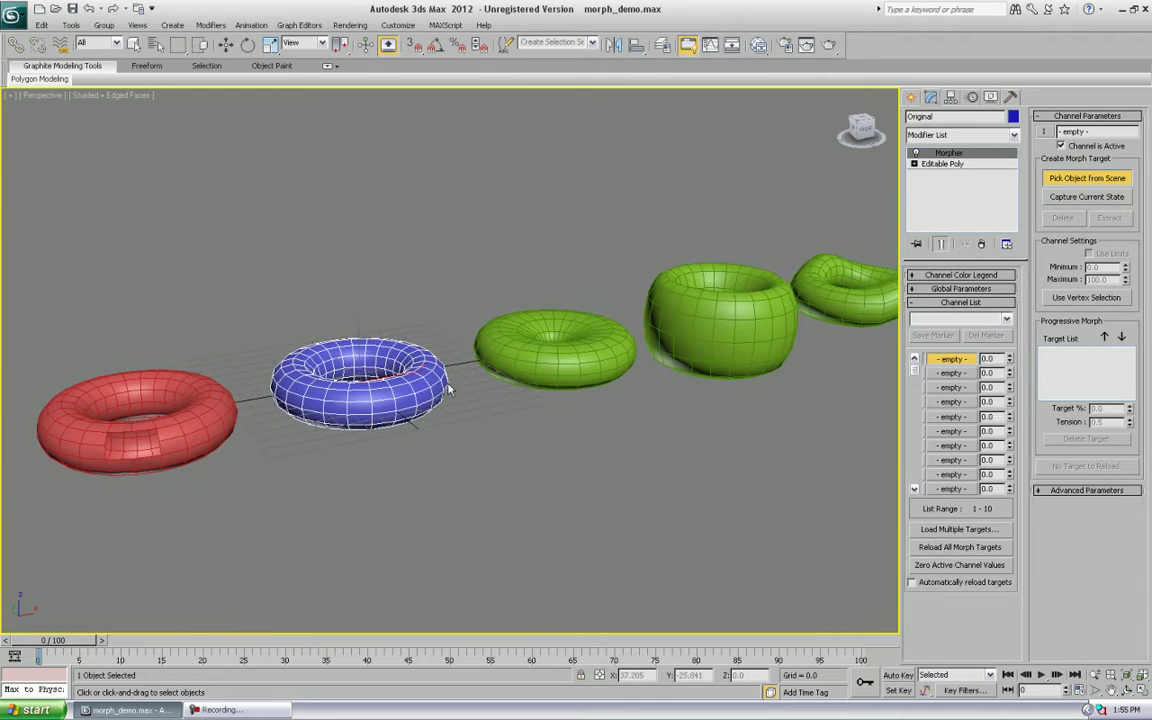
{"action": "left_click", "coordinate": [527, 380]}
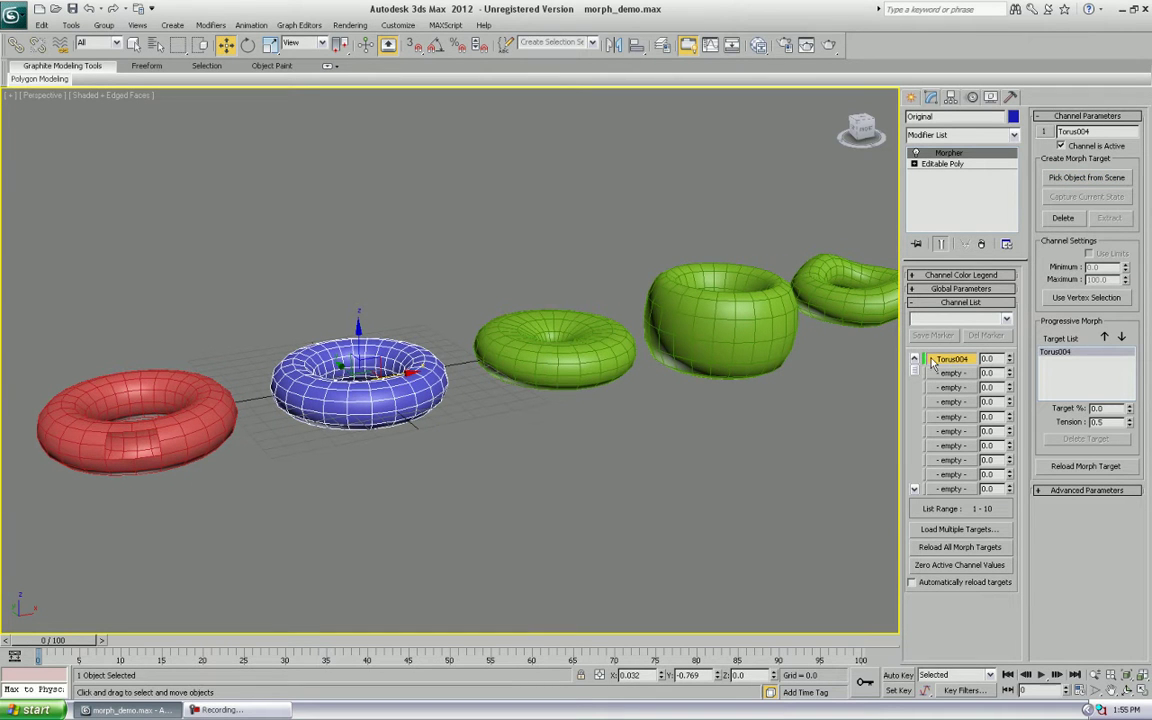
Test the Torus004 channel by raising it to 100 and returning it to 0.
{"action": "left_click_drag", "start_coordinate": [1010, 360], "coordinate": [895, 322]}
{"action": "middle_click_drag", "start_coordinate": [510, 330], "coordinate": [505, 372], "text": "alt"}
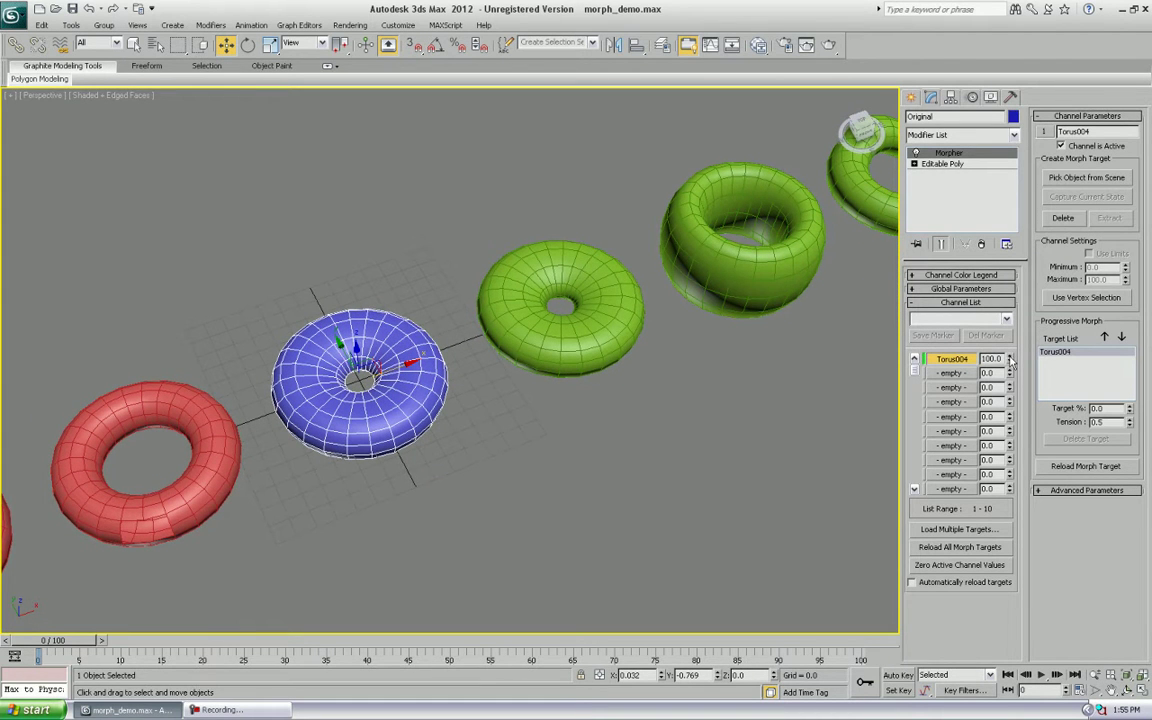
{"action": "left_click_drag", "start_coordinate": [1010, 360], "coordinate": [1001, 449]}
{"action": "middle_click_drag", "start_coordinate": [532, 424], "coordinate": [497, 396], "text": "alt"}
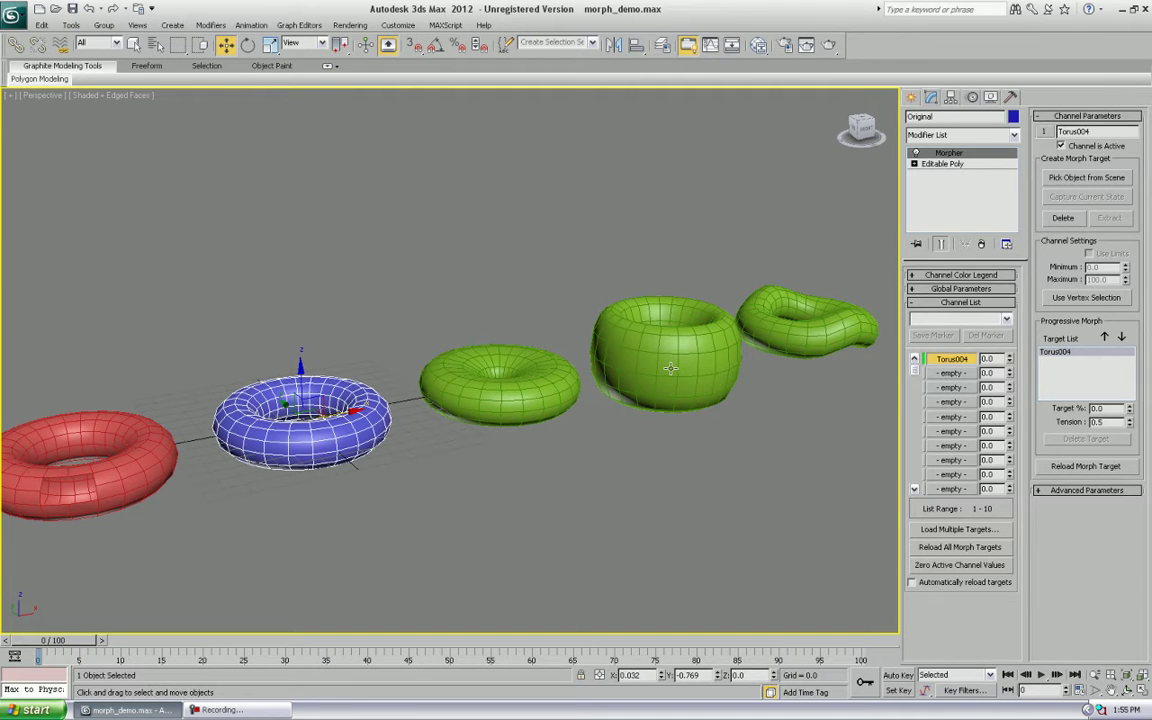
Load Torus005 and Torus006 together as additional morph targets of the blue torus.
{"action": "left_click", "coordinate": [670, 368]}
{"action": "middle_click_drag", "start_coordinate": [670, 368], "coordinate": [346, 437], "text": "alt"}
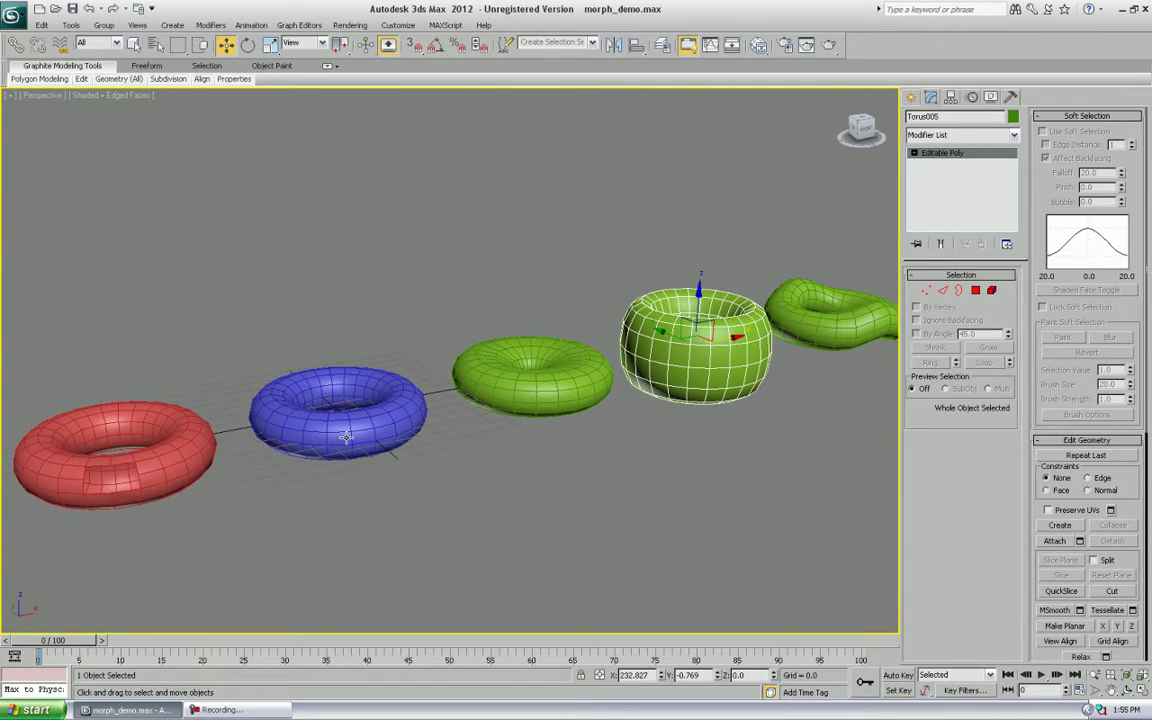
{"action": "left_click", "coordinate": [345, 437]}
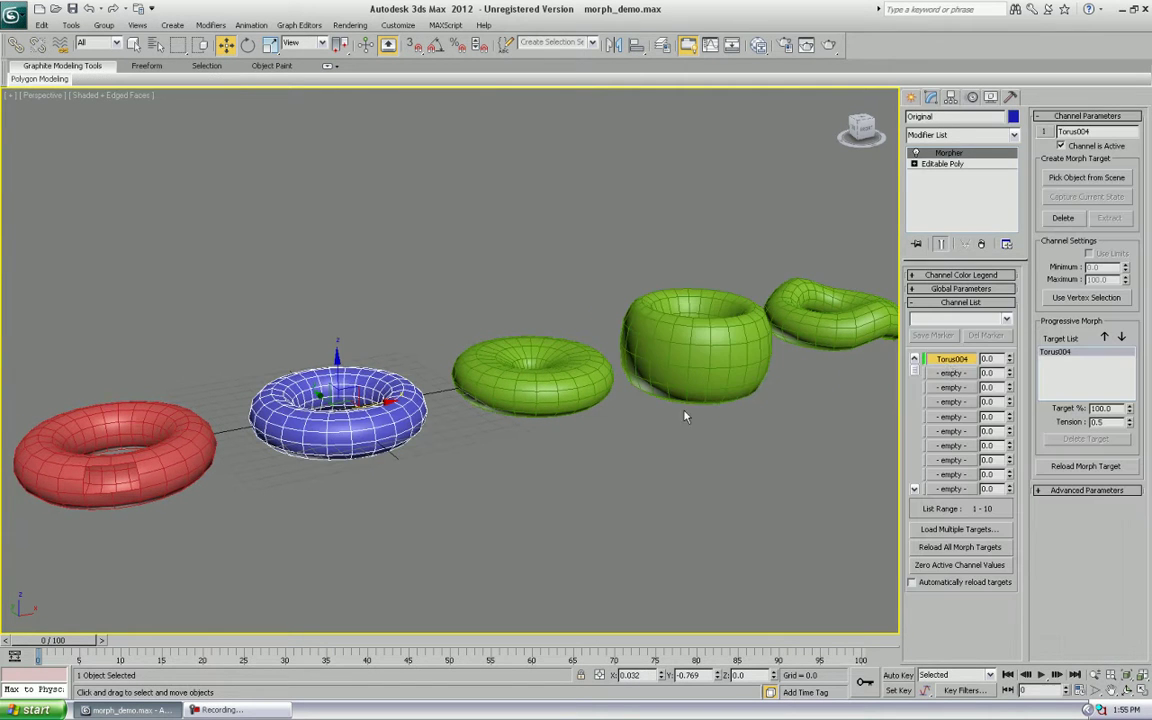
{"action": "left_click", "coordinate": [934, 531]}
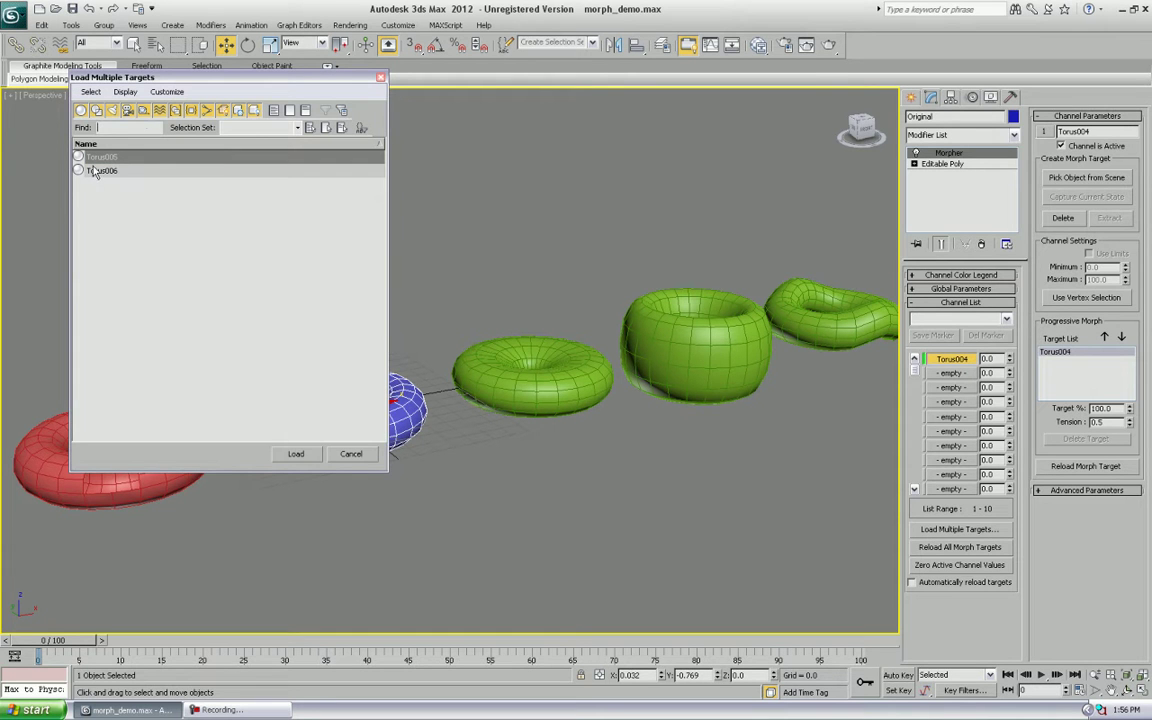
{"action": "left_click_drag", "start_coordinate": [165, 83], "coordinate": [332, 182]}
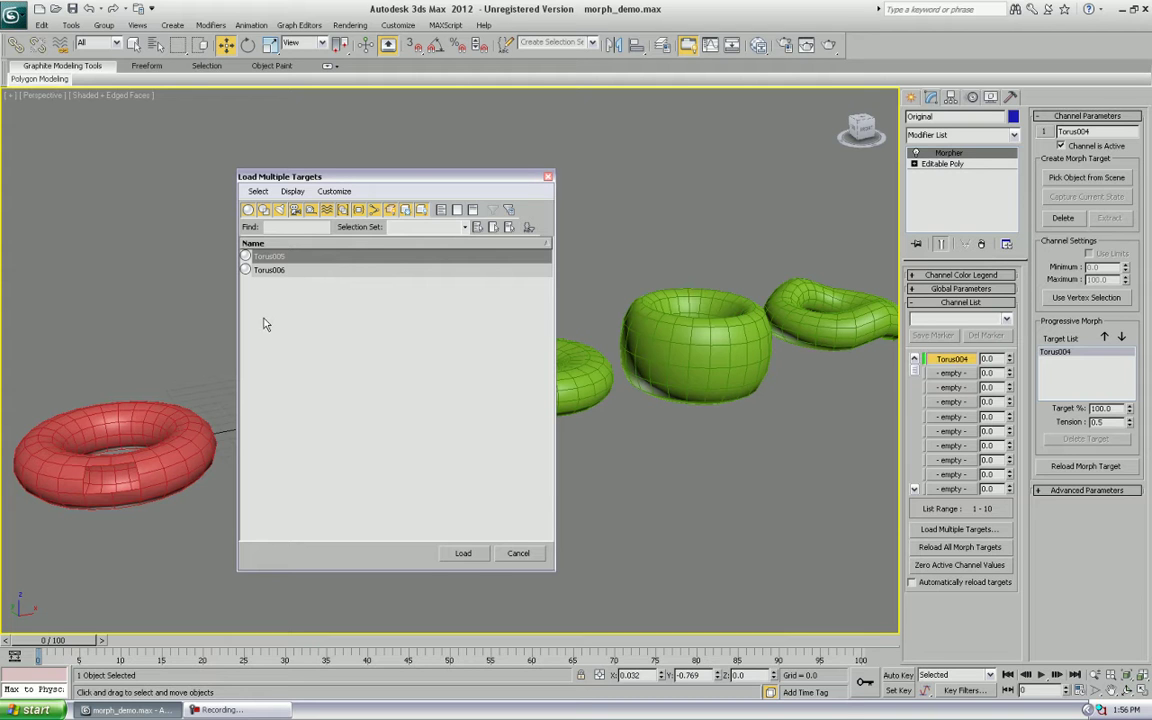
{"action": "left_click", "coordinate": [284, 272], "text": "shift"}
{"action": "left_click", "coordinate": [463, 553]}
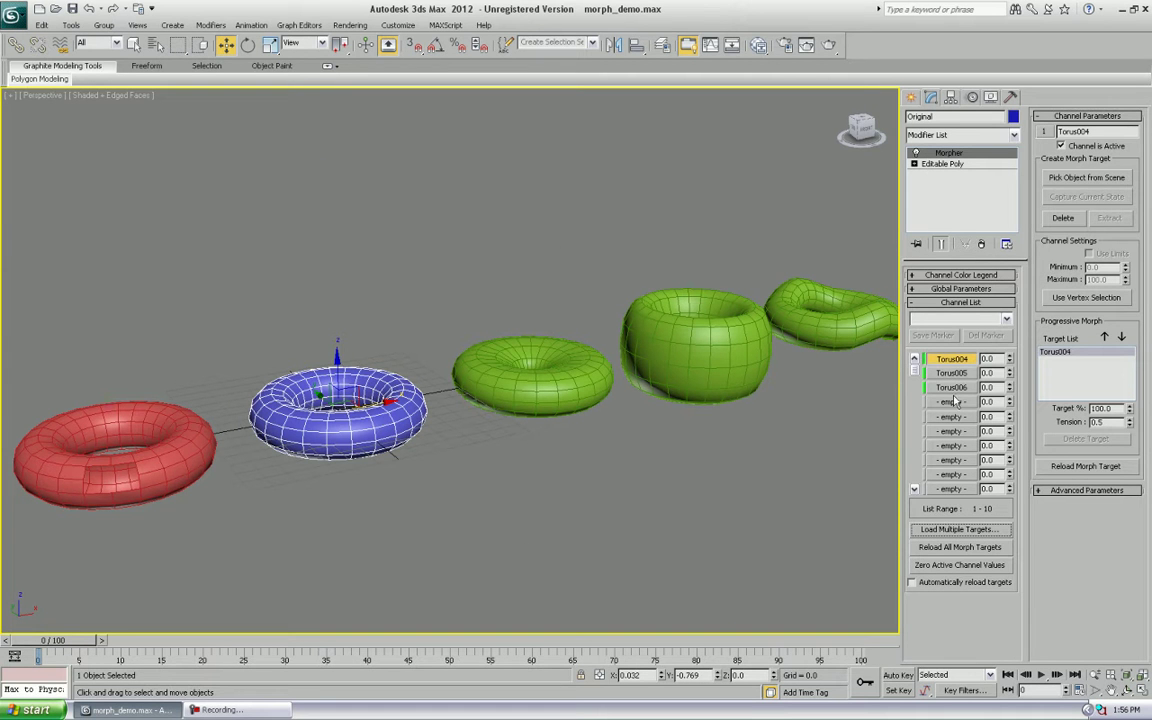
Blend the morph targets on the blue torus with Torus004 at 93, Torus005 at 47 and Torus006 at 76.
{"action": "left_click_drag", "start_coordinate": [1010, 373], "coordinate": [1005, 418]}
{"action": "mouse_move", "coordinate": [515, 436]}
{"action": "middle_mouse_down", "text": "alt"}
{"action": "mouse_move", "coordinate": [463, 429]}
{"action": "mouse_move", "coordinate": [530, 424]}
{"action": "middle_mouse_up", "text": "alt"}
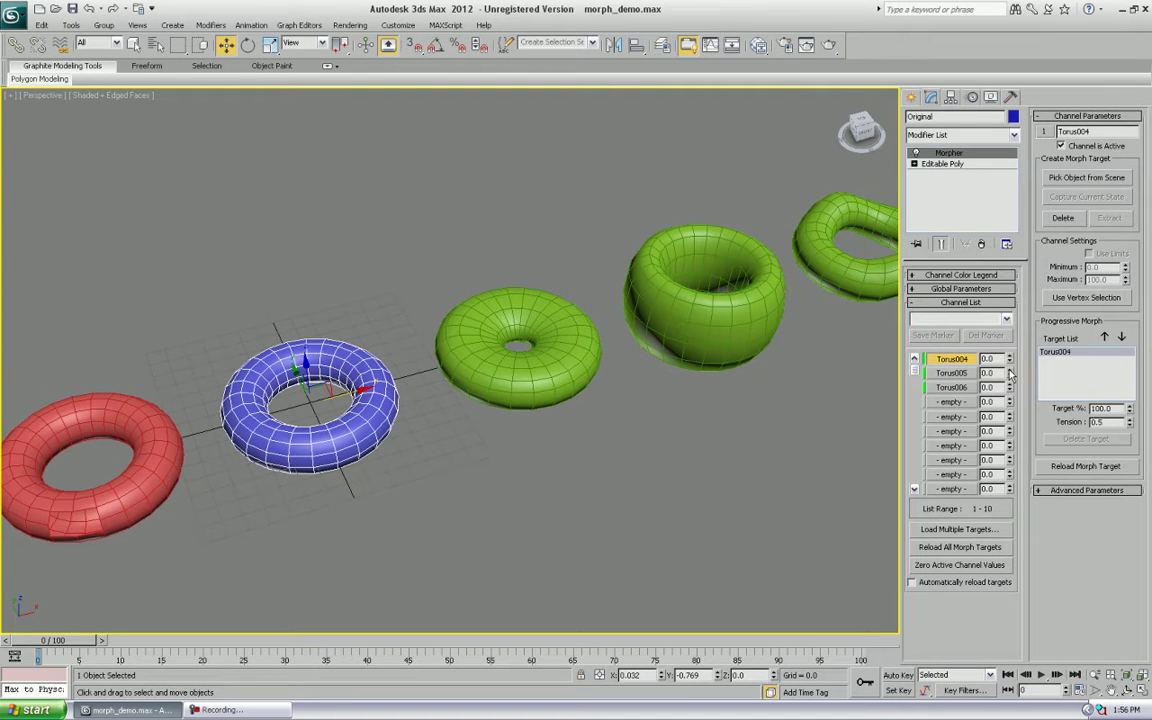
{"action": "mouse_move", "coordinate": [1010, 374]}
{"action": "left_mouse_down"}
{"action": "mouse_move", "coordinate": [1008, 392]}
{"action": "mouse_move", "coordinate": [1008, 380]}
{"action": "left_mouse_up"}
{"action": "middle_click_drag", "start_coordinate": [390, 395], "coordinate": [520, 401], "text": "alt"}
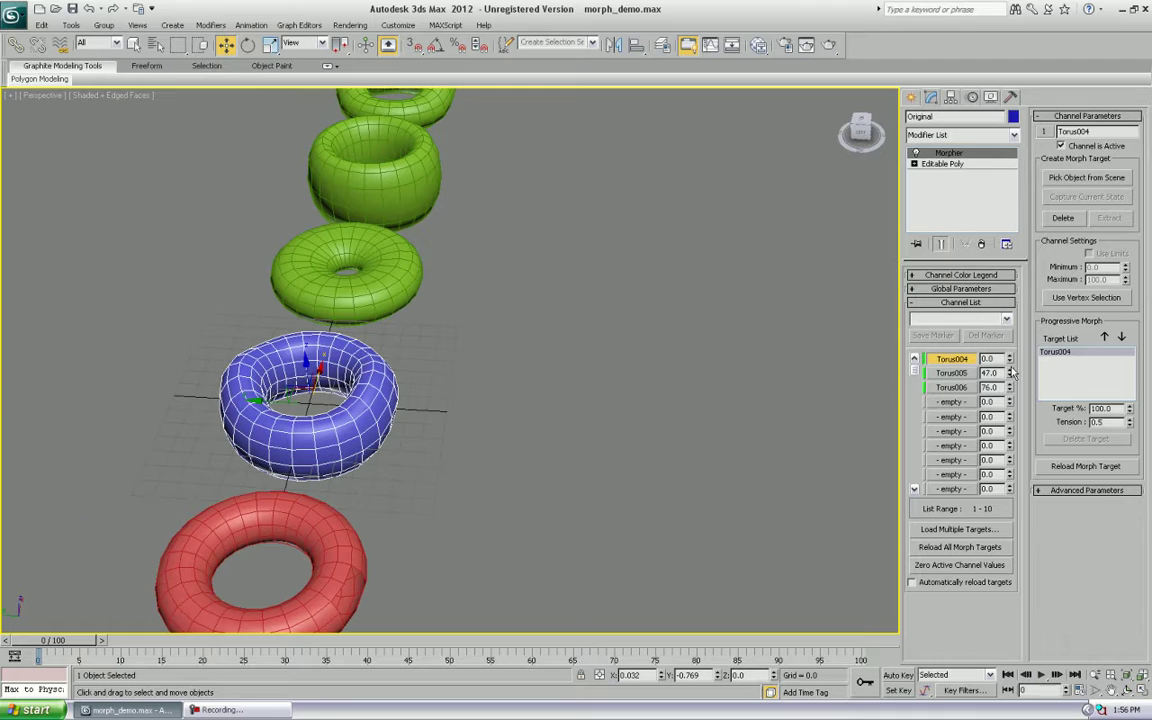
{"action": "left_click_drag", "start_coordinate": [1010, 360], "coordinate": [909, 322]}
{"action": "middle_click_drag", "start_coordinate": [355, 422], "coordinate": [855, 447], "text": "alt"}
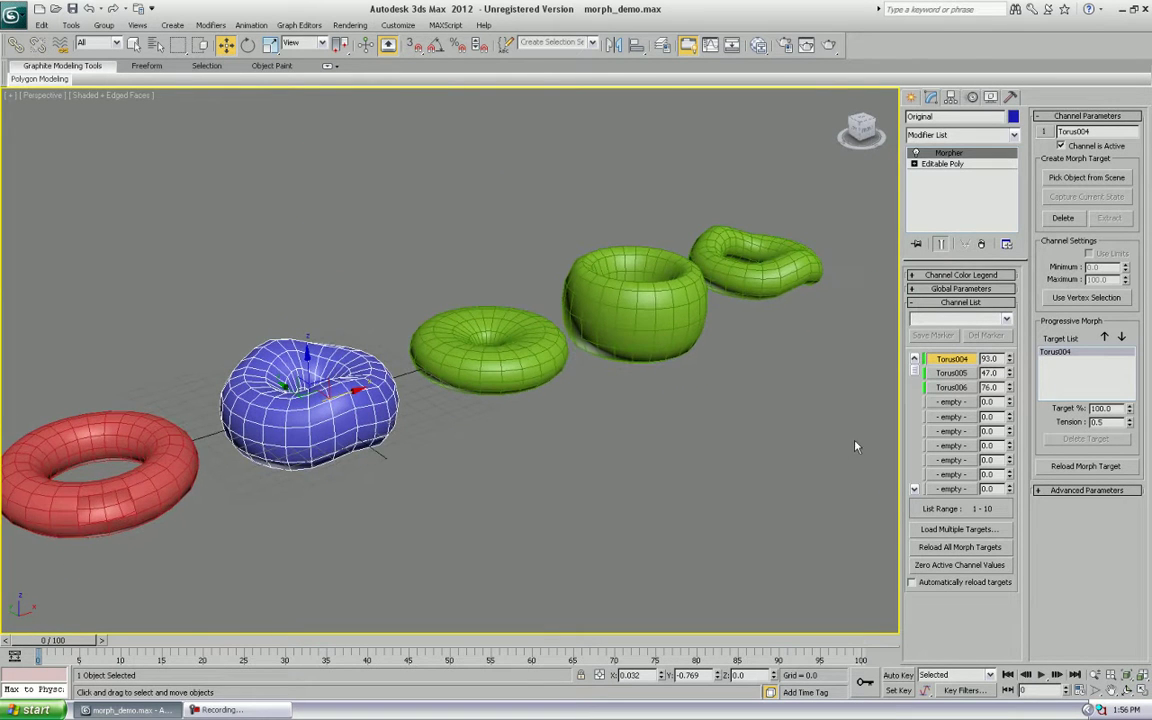
Capture the blue torus's current blended state into channel 4 as a morph target named combined.
{"action": "left_click", "coordinate": [948, 404]}
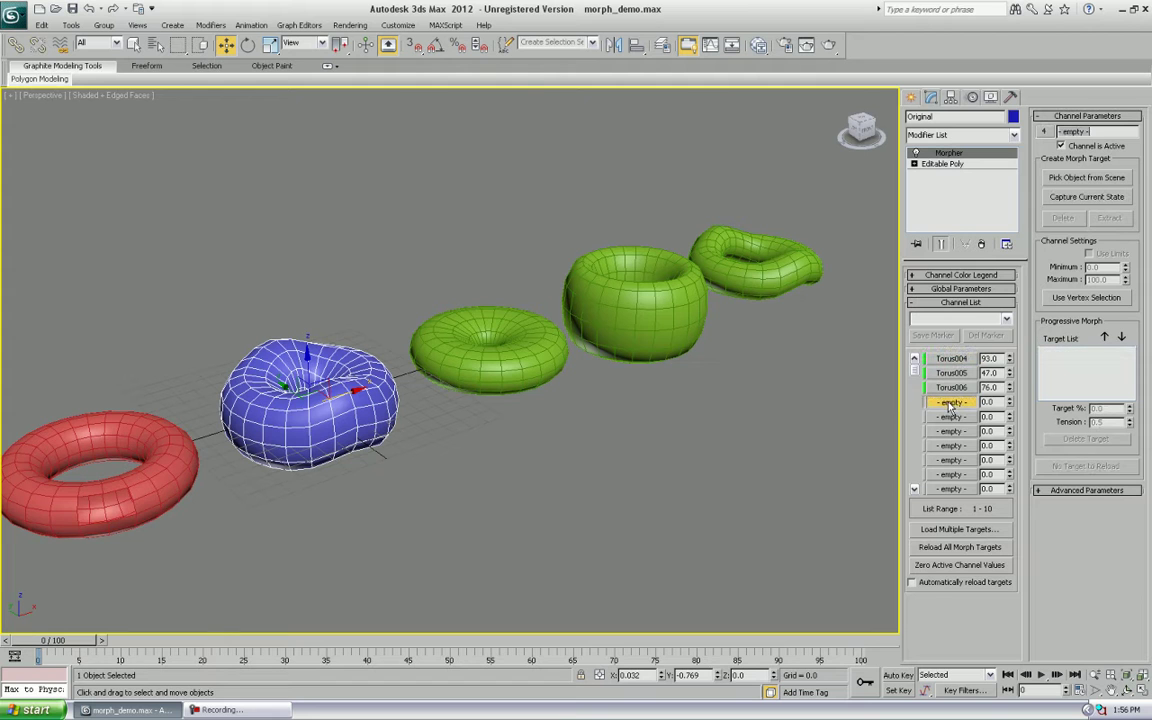
{"action": "left_click", "coordinate": [1088, 197]}
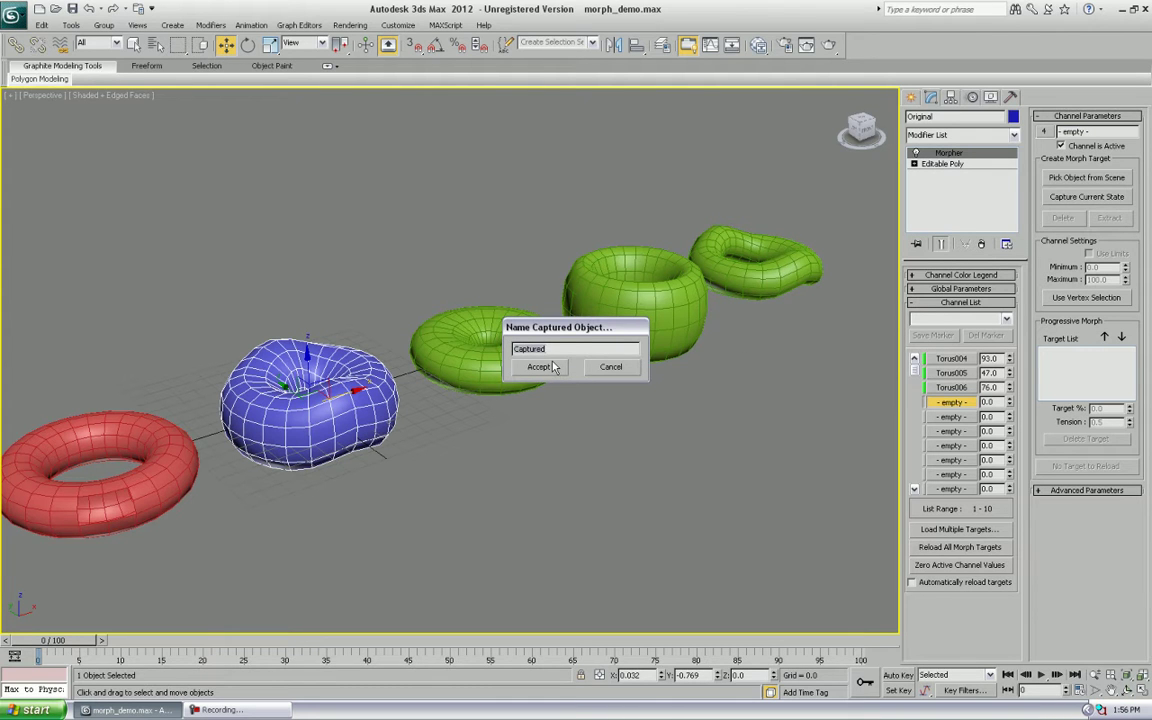
{"action": "type", "text": "combined"}
{"action": "left_click", "coordinate": [538, 366]}
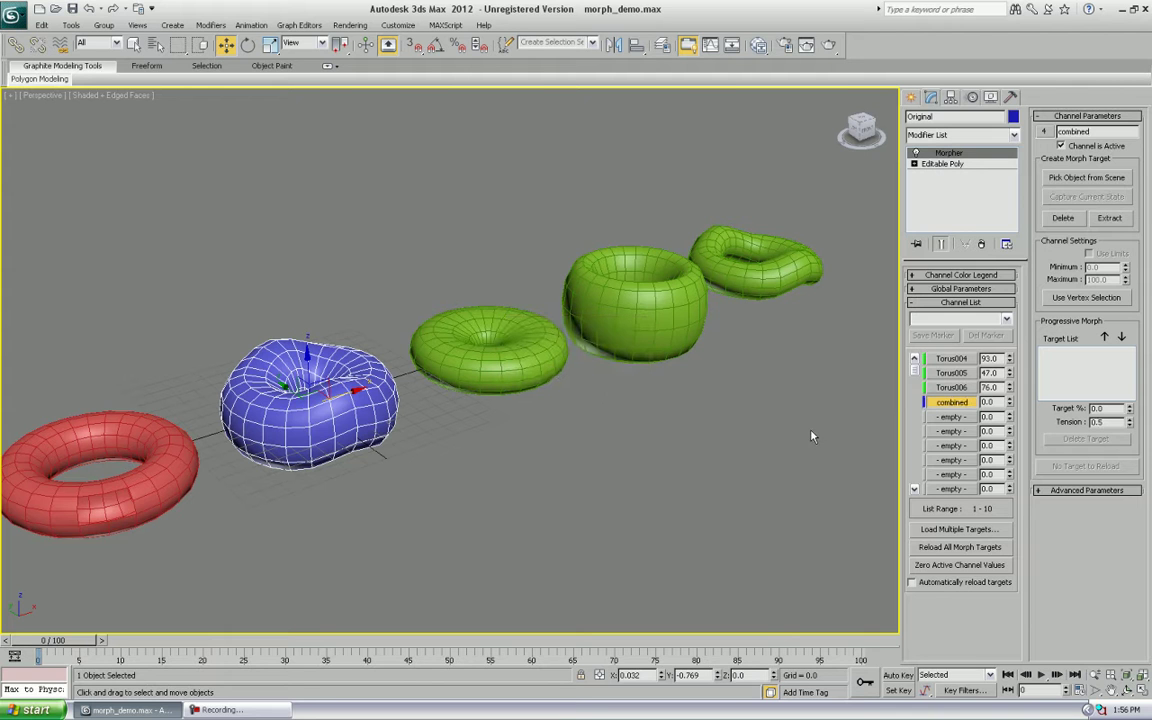
Reset the Torus004, Torus005 and Torus006 channels to 0 and set the combined channel to 100.
{"action": "right_click", "coordinate": [1008, 389]}
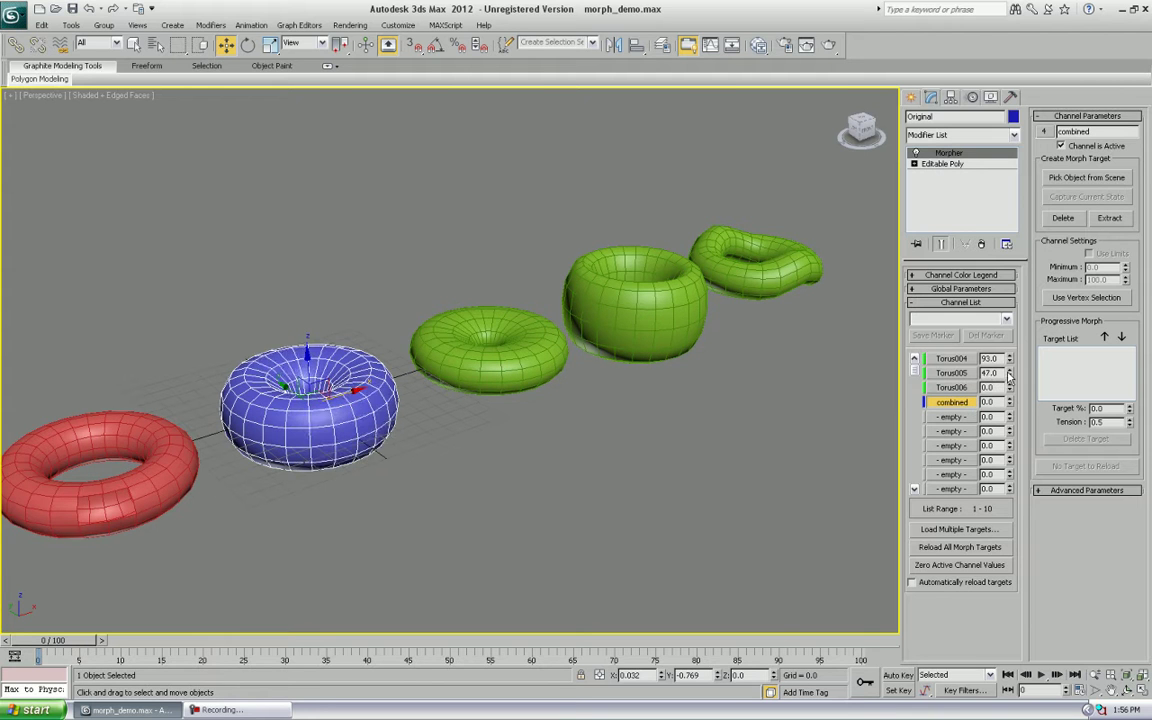
{"action": "right_click", "coordinate": [1008, 358]}
{"action": "right_click", "coordinate": [1008, 372]}
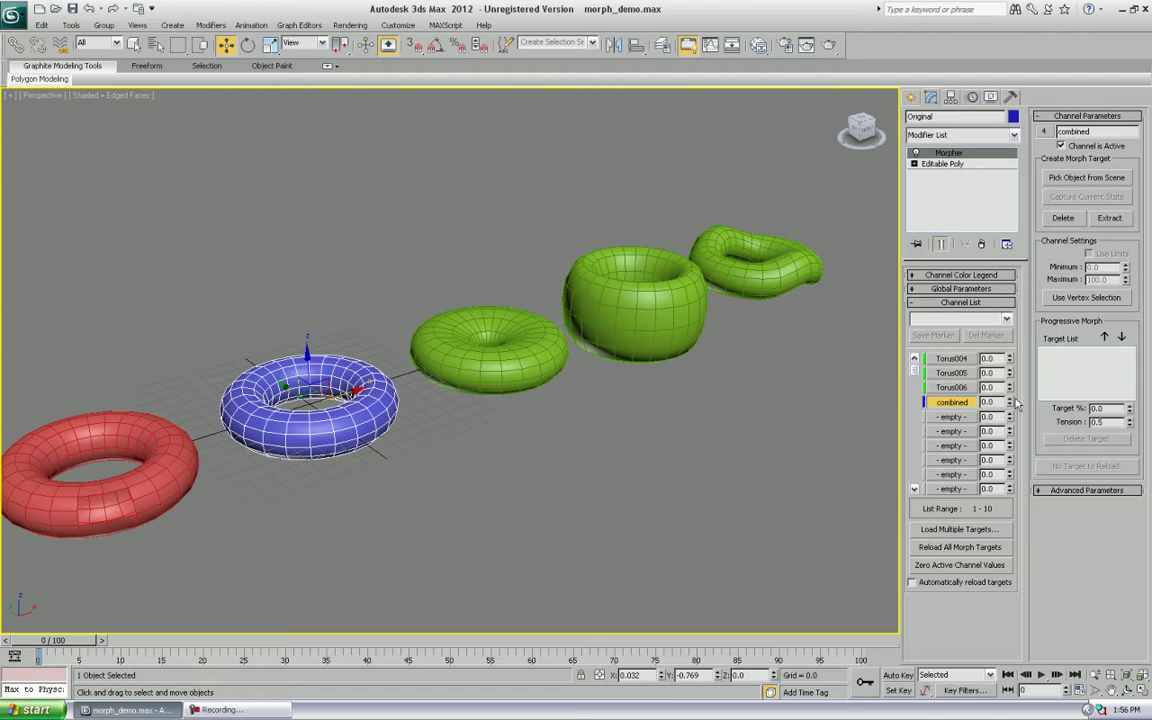
{"action": "left_click_drag", "start_coordinate": [1009, 402], "coordinate": [1006, 280]}
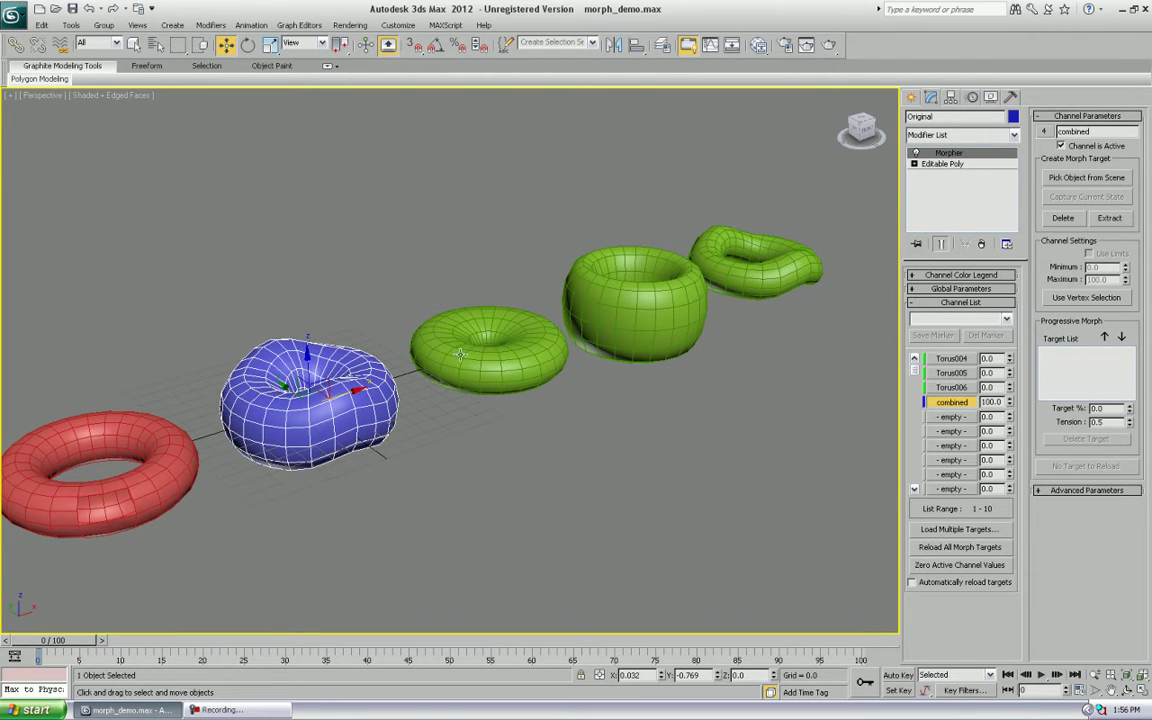
{"action": "middle_click_drag", "start_coordinate": [388, 357], "coordinate": [393, 419], "text": "alt"}
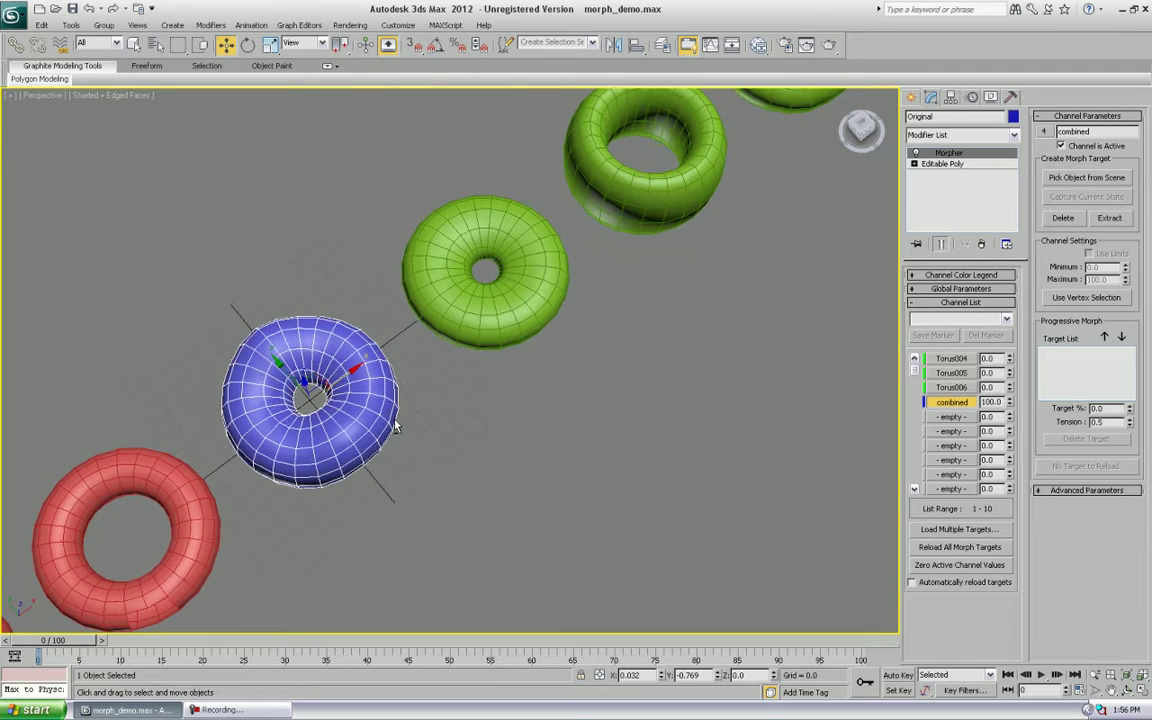
Reset the combined morph channel of the blue torus to 0.
{"action": "right_click", "coordinate": [1010, 404]}
{"action": "middle_click_drag", "start_coordinate": [633, 357], "coordinate": [531, 345], "text": "alt"}
{"action": "middle_click_drag", "start_coordinate": [740, 400], "coordinate": [615, 396], "text": "alt"}
{"action": "scroll", "coordinate": [615, 407], "scroll_direction": "down", "scroll_amount": 4}
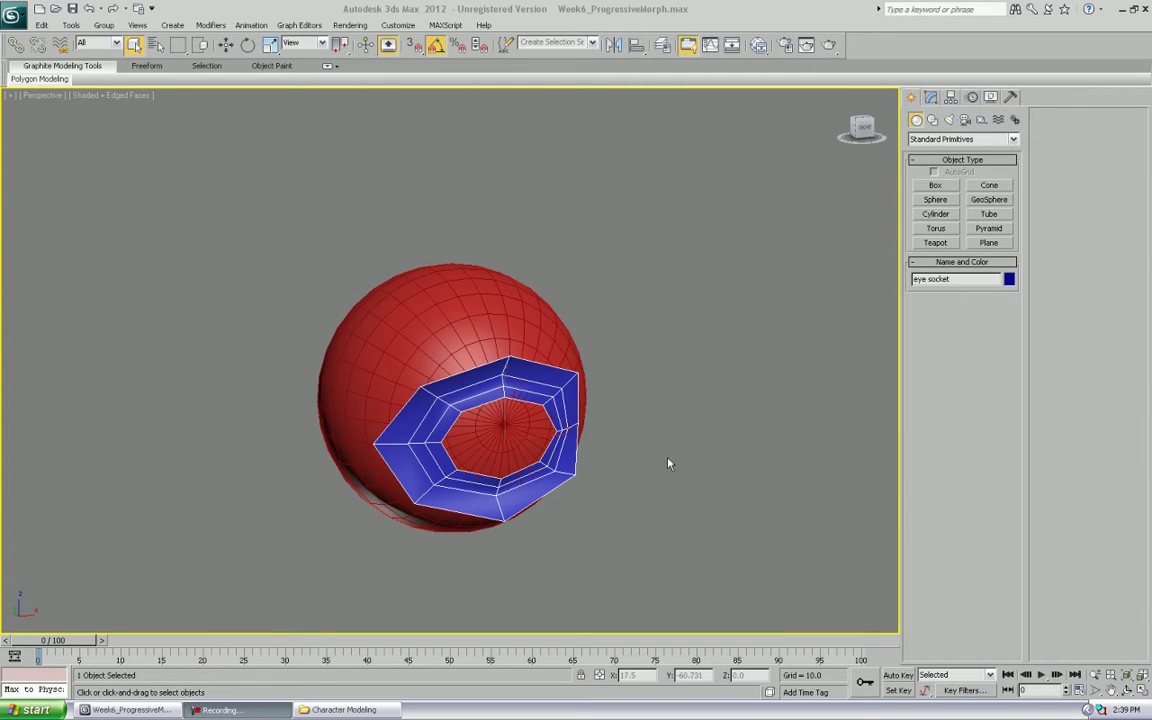
In Week6_ProgressiveMorph.max, clone the eyeball and eye socket together as one copy, about 71 units along X.
{"action": "middle_click_drag", "start_coordinate": [627, 463], "coordinate": [688, 298], "text": "alt"}
{"action": "left_click_drag", "start_coordinate": [676, 239], "coordinate": [397, 539]}
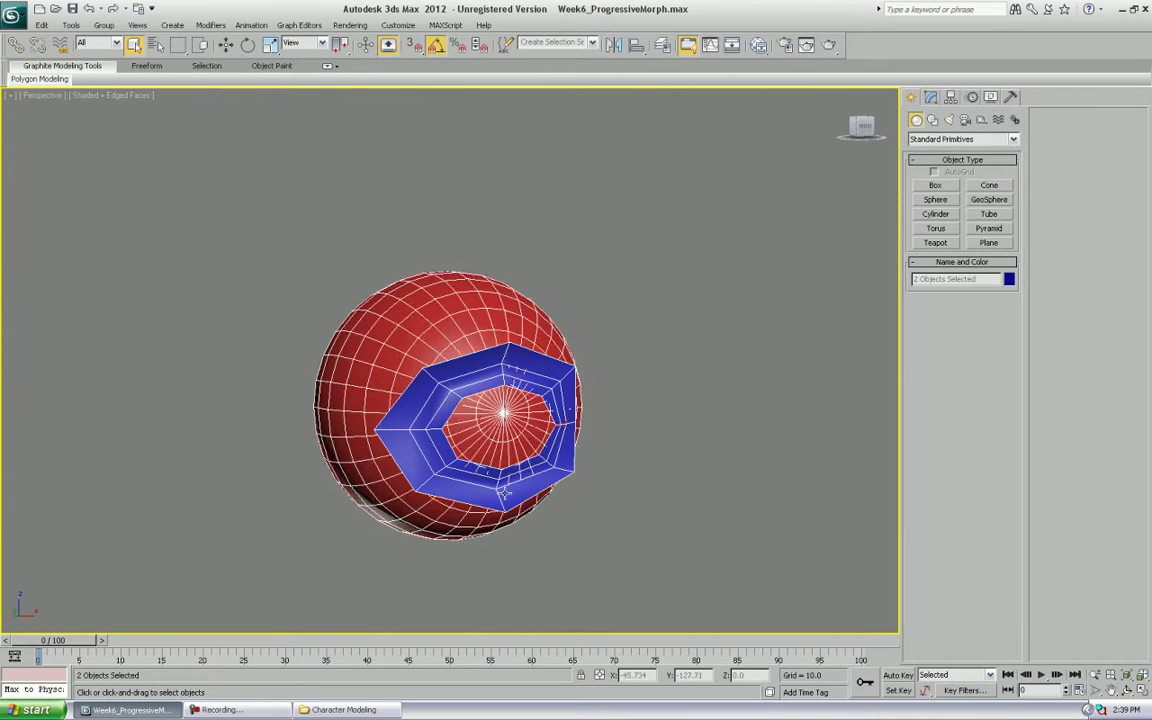
{"action": "middle_click_drag", "start_coordinate": [620, 470], "coordinate": [558, 429], "text": "alt"}
{"action": "scroll", "coordinate": [560, 447], "scroll_direction": "down", "scroll_amount": 5}
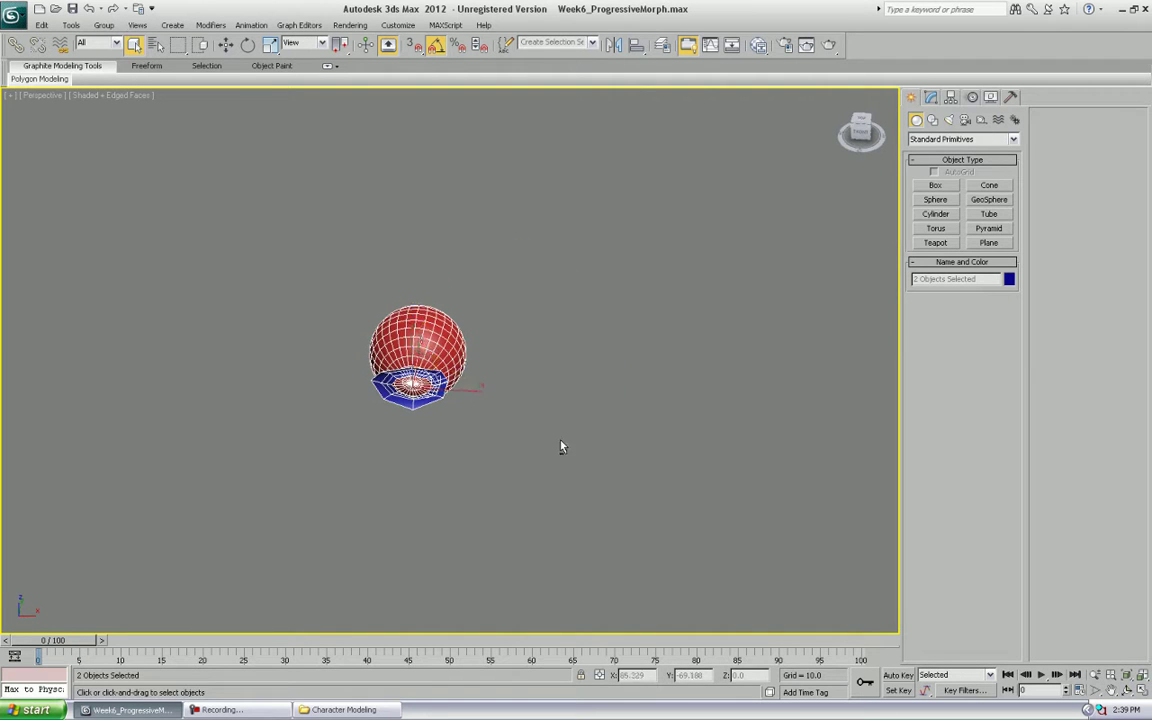
{"action": "key", "text": "w"}
{"action": "mouse_move", "coordinate": [455, 370]}
{"action": "left_mouse_down", "text": "shift"}
{"action": "mouse_move", "coordinate": [575, 375]}
{"action": "mouse_move", "coordinate": [555, 441]}
{"action": "left_mouse_up", "text": "shift"}
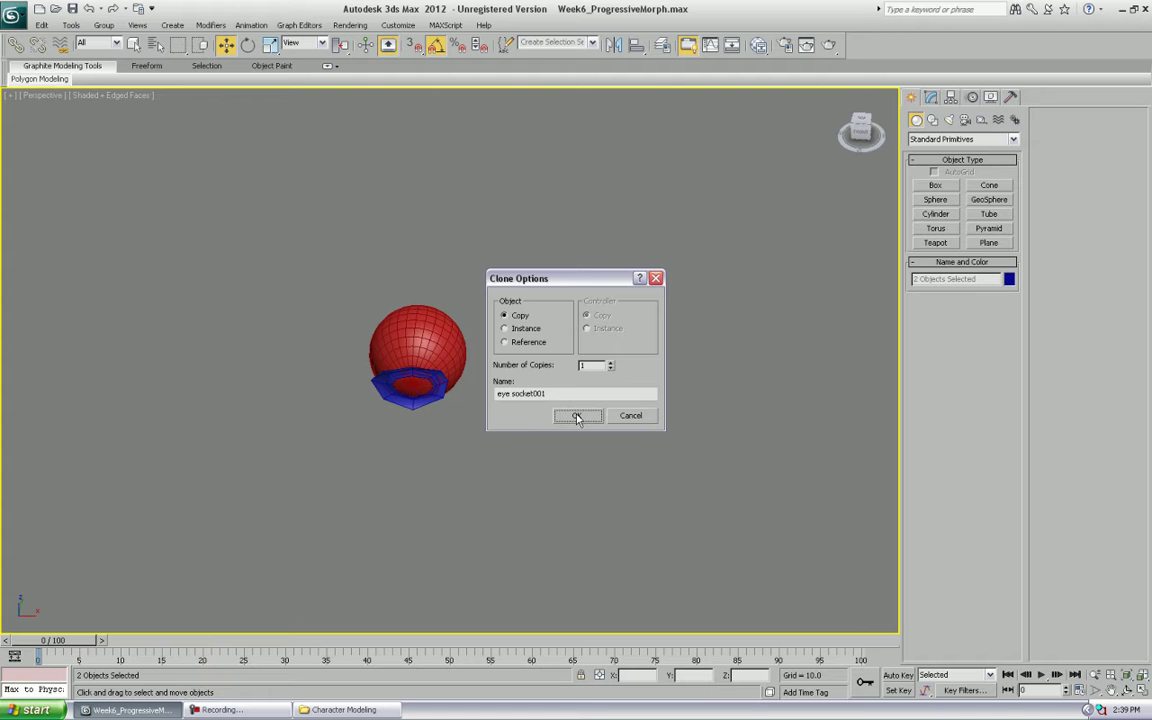
{"action": "left_click", "coordinate": [577, 416]}
Rename the copied eye socket as Blink.
{"action": "mouse_move", "coordinate": [512, 450]}
{"action": "middle_mouse_down", "text": "alt"}
{"action": "mouse_move", "coordinate": [554, 418]}
{"action": "mouse_move", "coordinate": [530, 432]}
{"action": "mouse_move", "coordinate": [470, 338]}
{"action": "middle_mouse_up", "text": "alt"}
{"action": "scroll", "coordinate": [506, 433], "scroll_direction": "up", "scroll_amount": 5}
{"action": "left_click", "coordinate": [738, 337]}
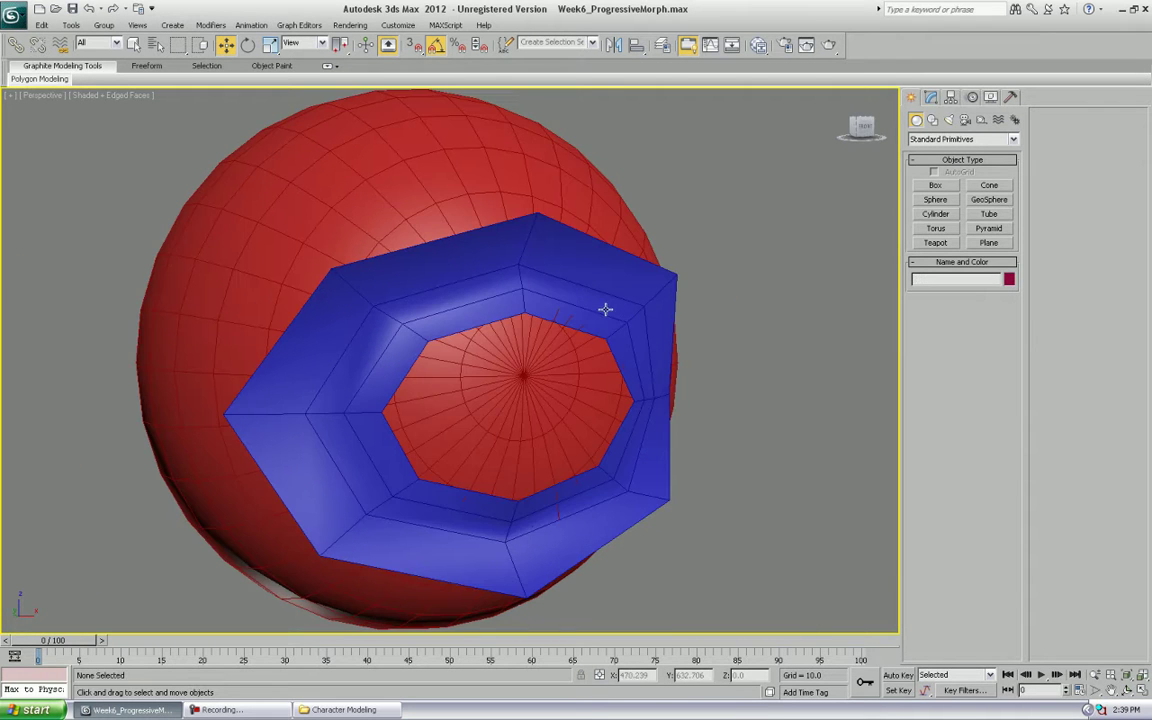
{"action": "left_click", "coordinate": [621, 306]}
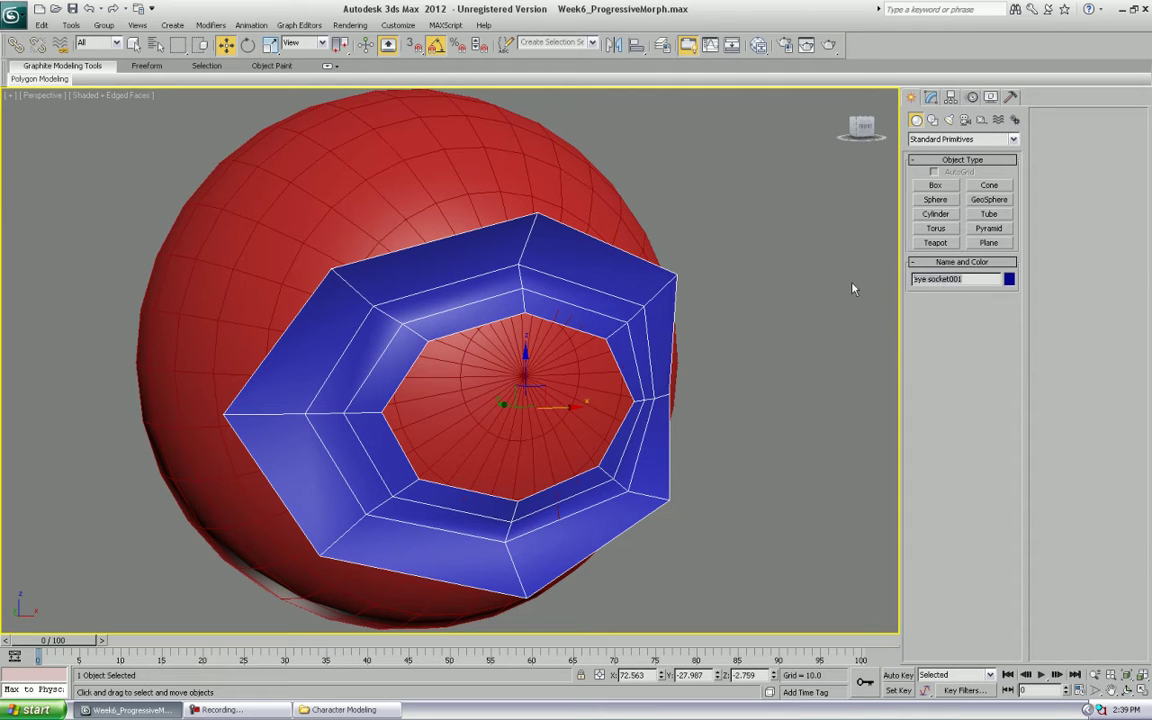
{"action": "left_click", "coordinate": [950, 279]}
{"action": "type", "text": "Blink"}
Move Blink's top centre vertex on the inner rim down to the lower lid and slightly back, to about Y -26.5, Z -10.4.
{"action": "left_click", "coordinate": [933, 97]}
{"action": "left_click", "coordinate": [925, 291]}
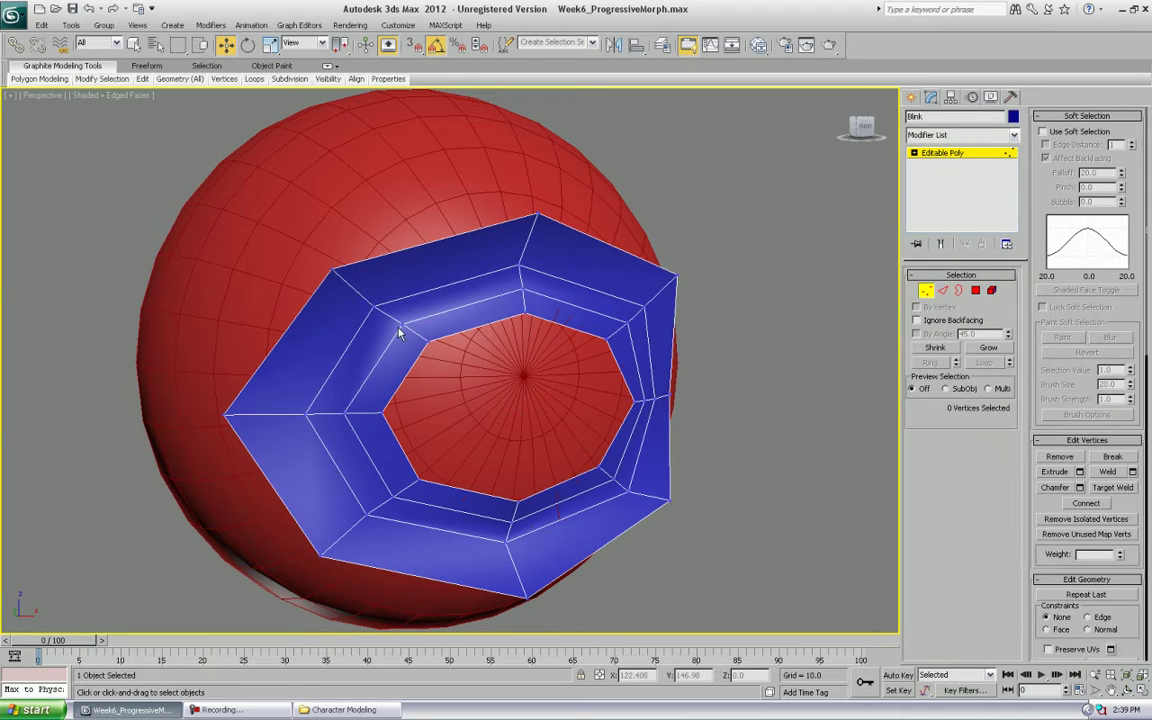
{"action": "left_click", "coordinate": [523, 313]}
{"action": "middle_click_drag", "start_coordinate": [556, 348], "coordinate": [540, 296]}
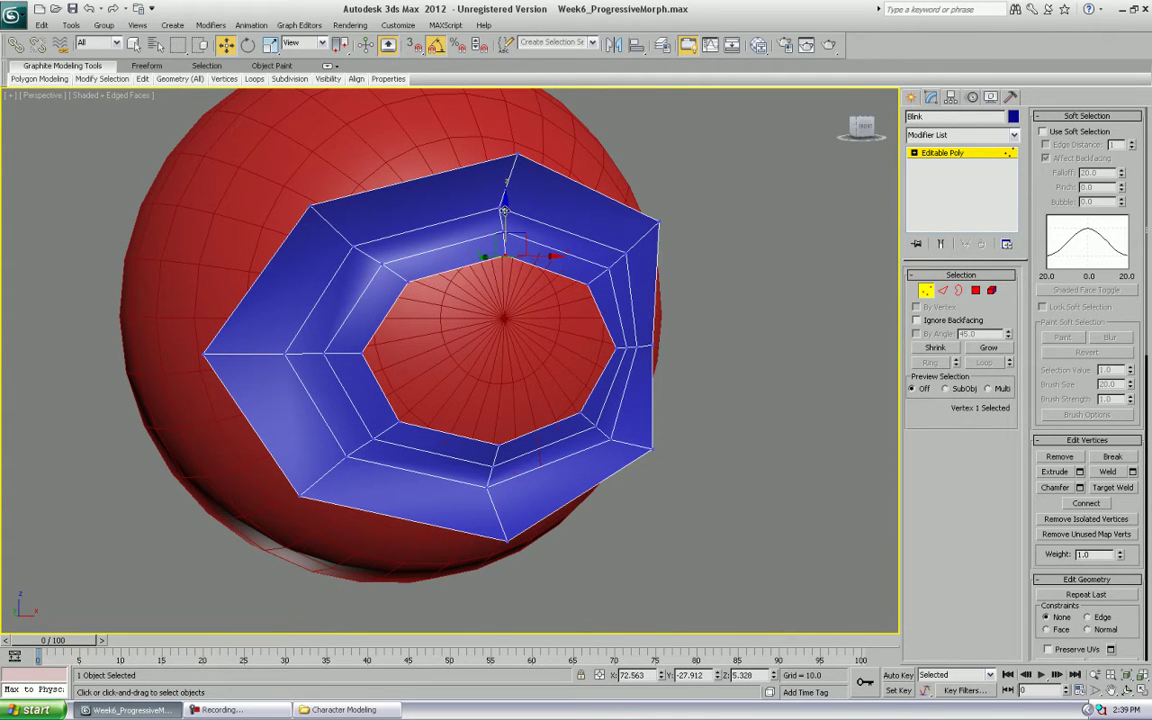
{"action": "left_click_drag", "start_coordinate": [505, 235], "coordinate": [502, 399]}
{"action": "middle_click_drag", "start_coordinate": [503, 436], "coordinate": [552, 461], "text": "alt"}
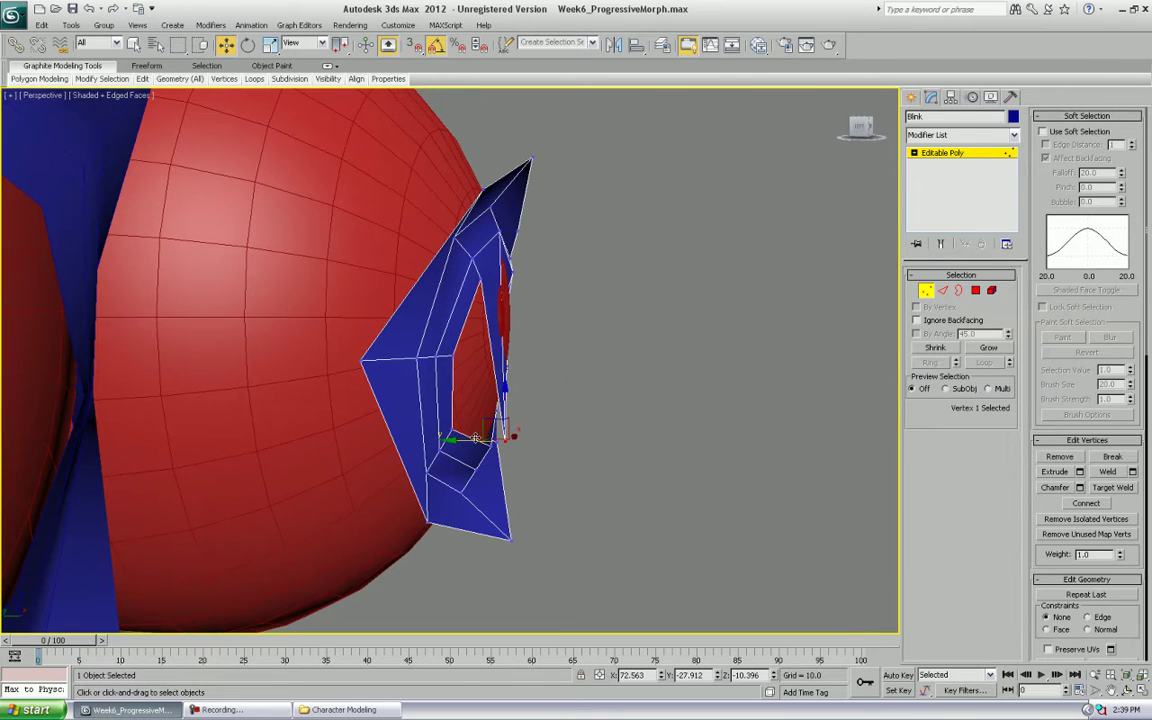
{"action": "middle_click_drag", "start_coordinate": [476, 437], "coordinate": [496, 259], "text": "alt"}
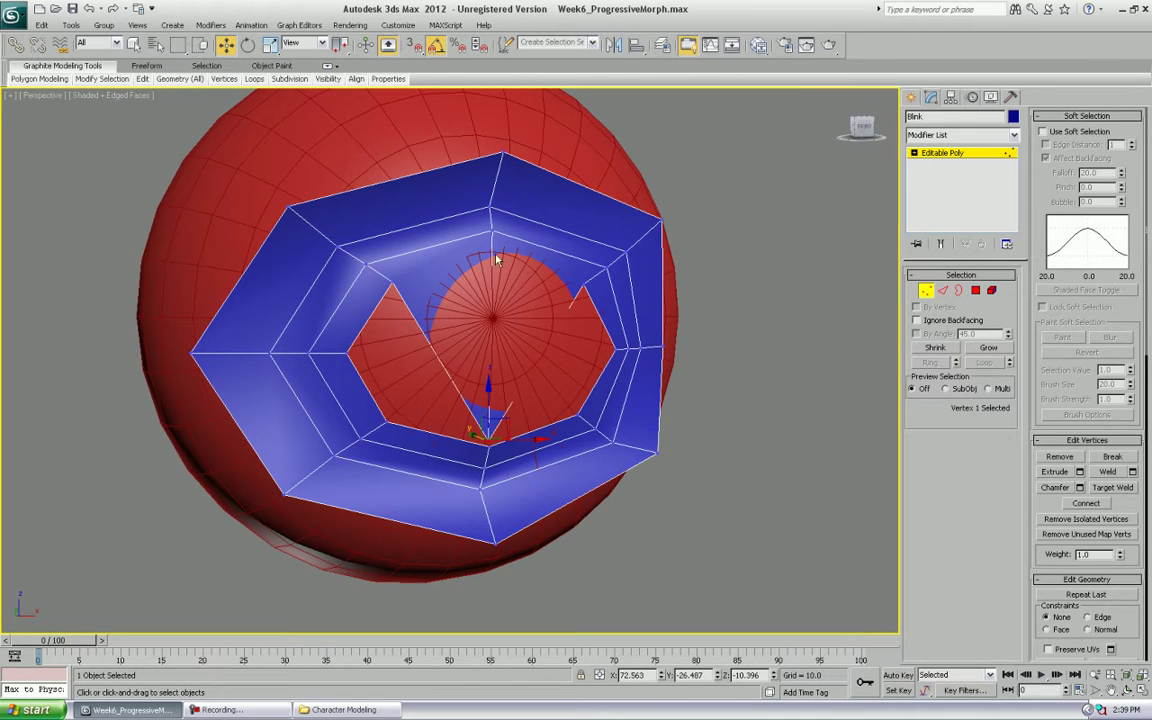
Move the two upper inner-rim vertices beside the centre down to the lower lid and back, to about Y -25.1, Z -8.3.
{"action": "left_click", "coordinate": [389, 287]}
{"action": "left_click", "coordinate": [583, 282], "text": "ctrl"}
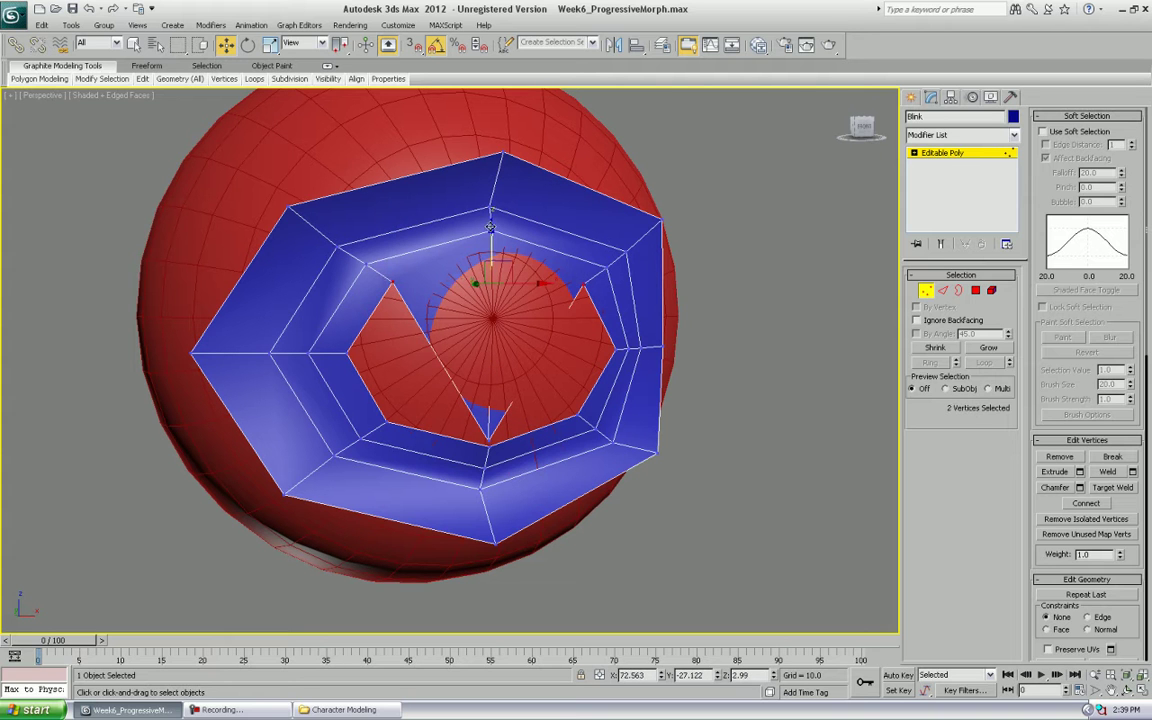
{"action": "left_click_drag", "start_coordinate": [489, 234], "coordinate": [470, 411]}
{"action": "middle_click_drag", "start_coordinate": [470, 411], "coordinate": [552, 416], "text": "alt"}
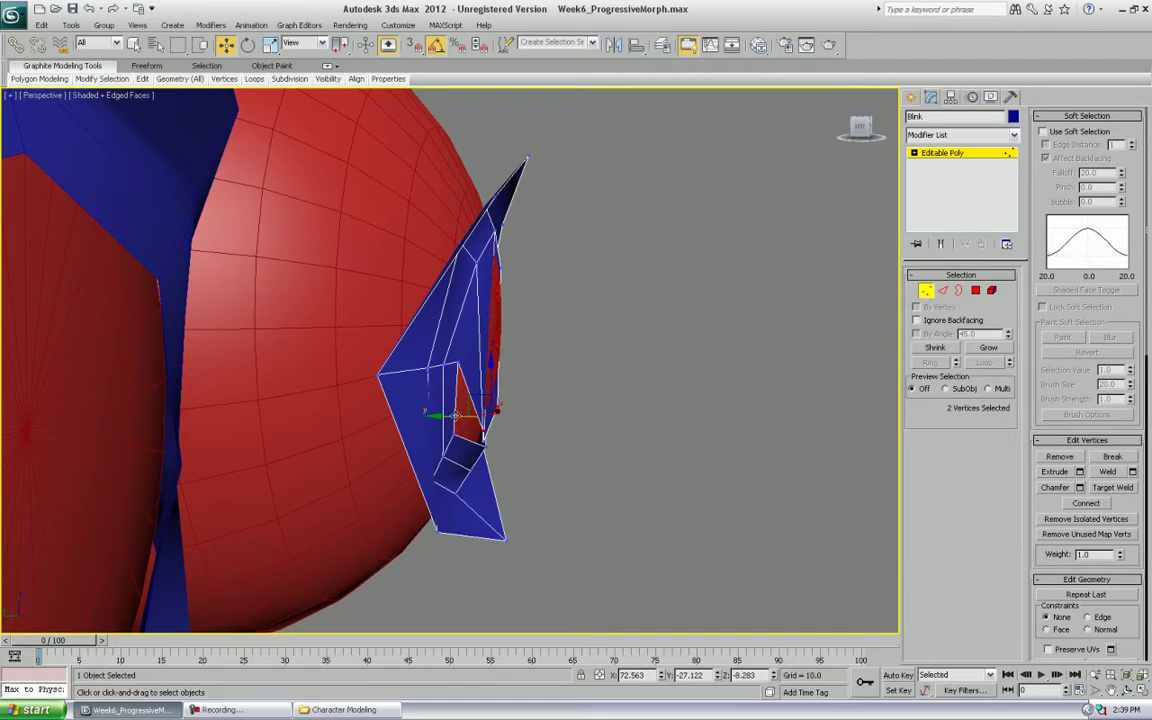
{"action": "left_click_drag", "start_coordinate": [457, 416], "coordinate": [433, 416]}
{"action": "middle_click_drag", "start_coordinate": [549, 402], "coordinate": [490, 308], "text": "alt"}
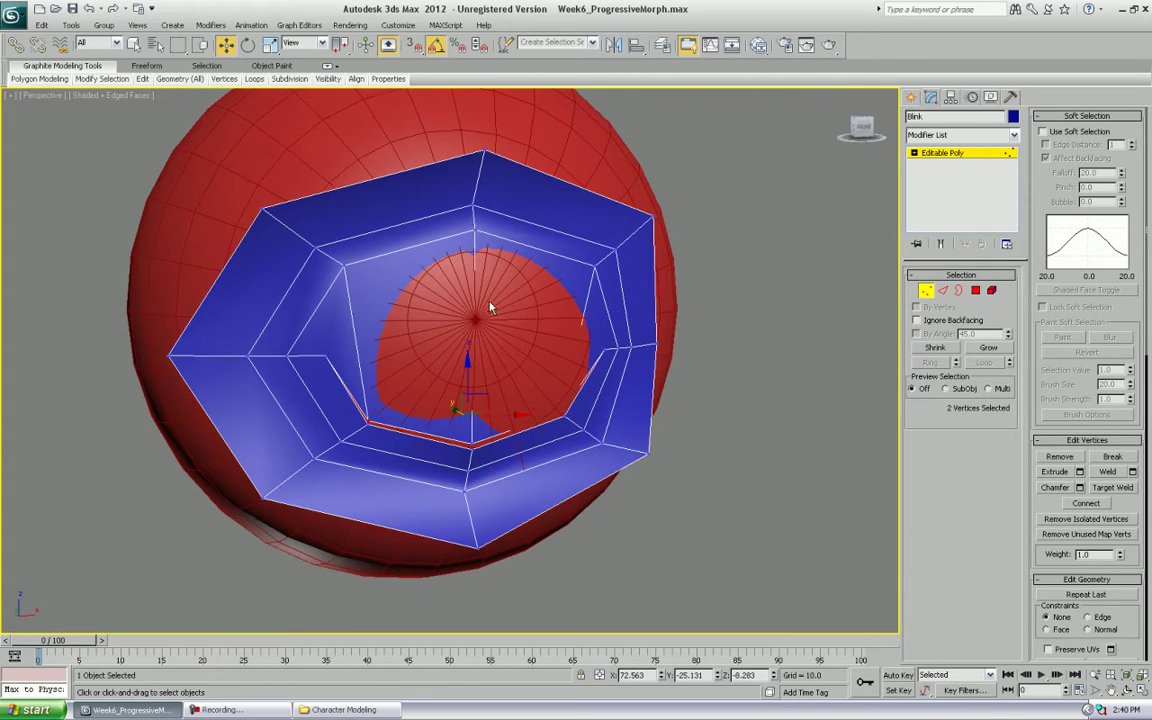
Lower the top centre vertex of Blink's second edge ring over the eyeball, to about Y -28.7, Z -0.9.
{"action": "left_click", "coordinate": [475, 228]}
{"action": "left_click_drag", "start_coordinate": [475, 230], "coordinate": [475, 285]}
{"action": "middle_click_drag", "start_coordinate": [475, 285], "coordinate": [425, 333], "text": "alt"}
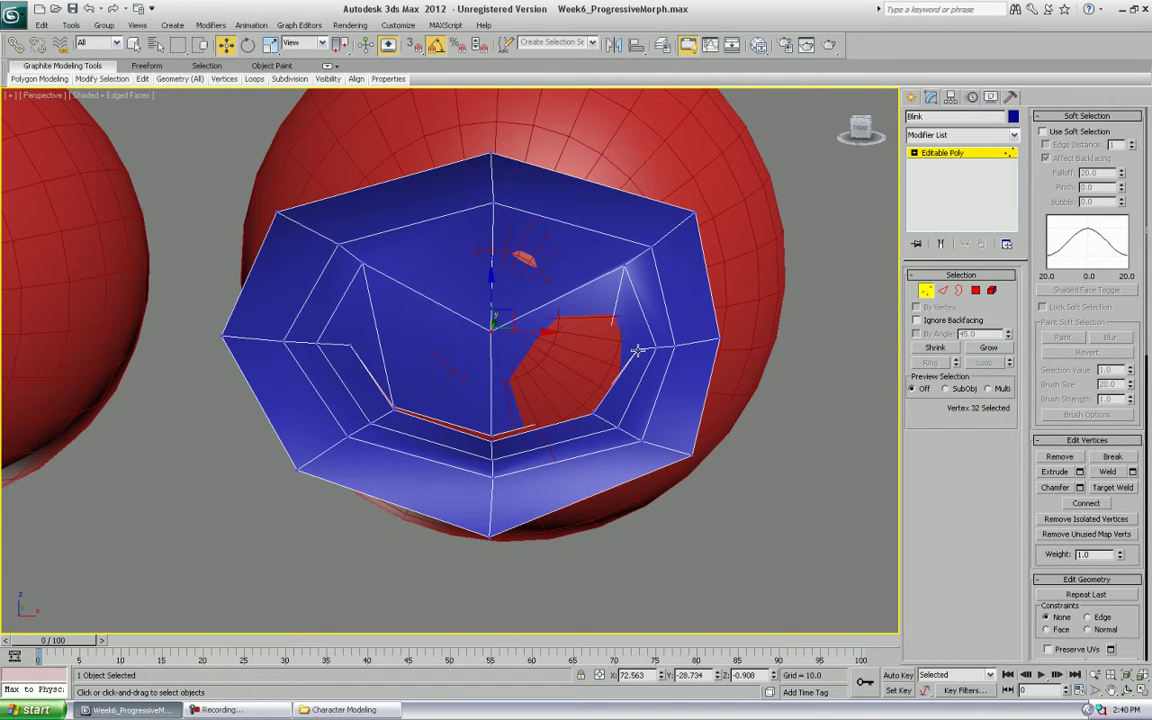
Lower the two flanking upper vertices of the second edge ring and adjust their depth, to about Y -27.5, Z -1.8.
{"action": "middle_click_drag", "start_coordinate": [630, 353], "coordinate": [365, 287], "text": "alt"}
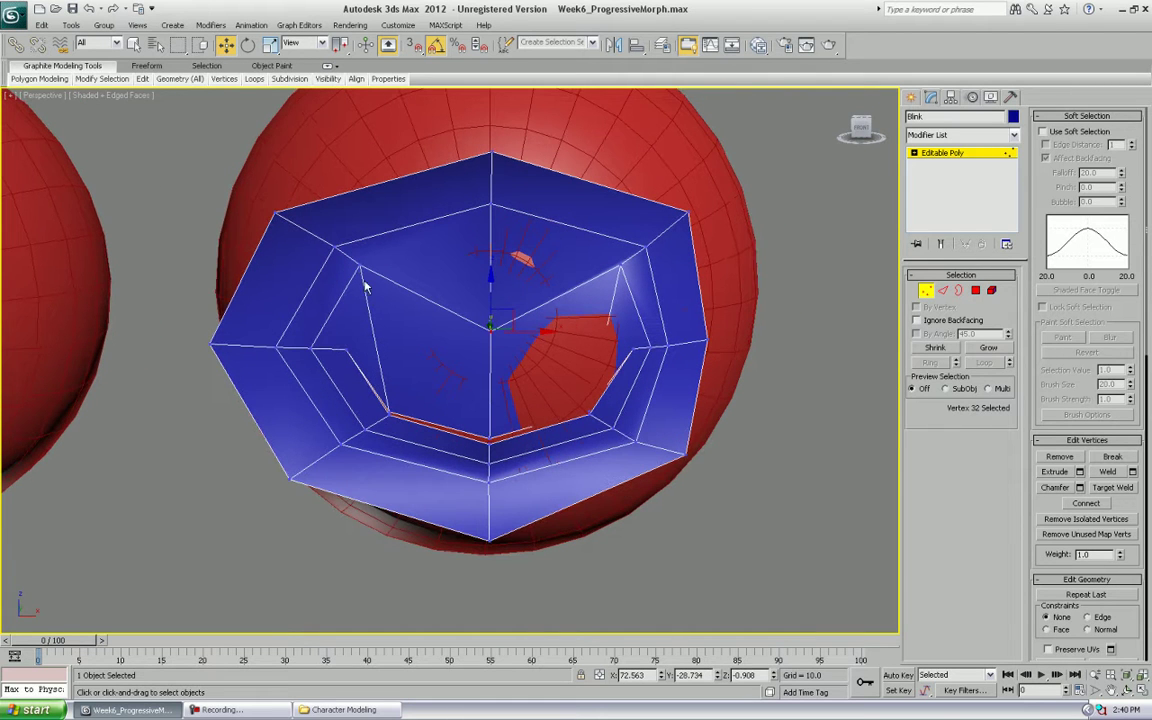
{"action": "left_click", "coordinate": [359, 263]}
{"action": "left_click", "coordinate": [620, 266], "text": "ctrl"}
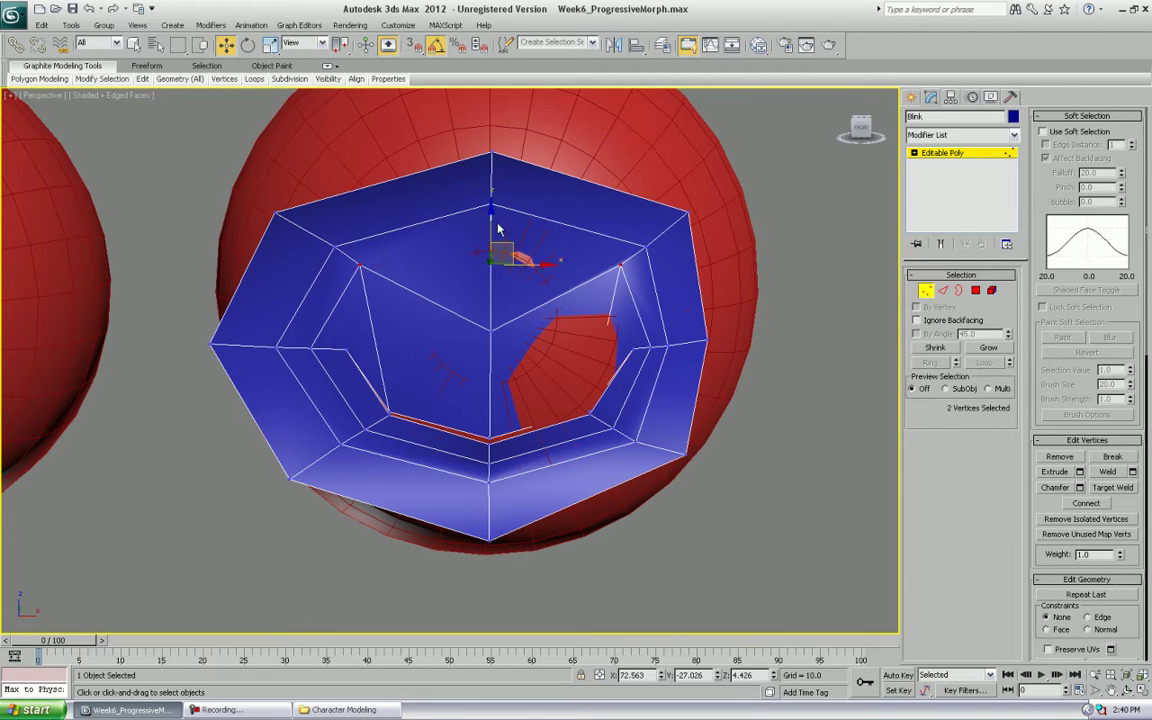
{"action": "left_click_drag", "start_coordinate": [489, 215], "coordinate": [476, 282]}
{"action": "middle_click_drag", "start_coordinate": [476, 282], "coordinate": [512, 334], "text": "alt"}
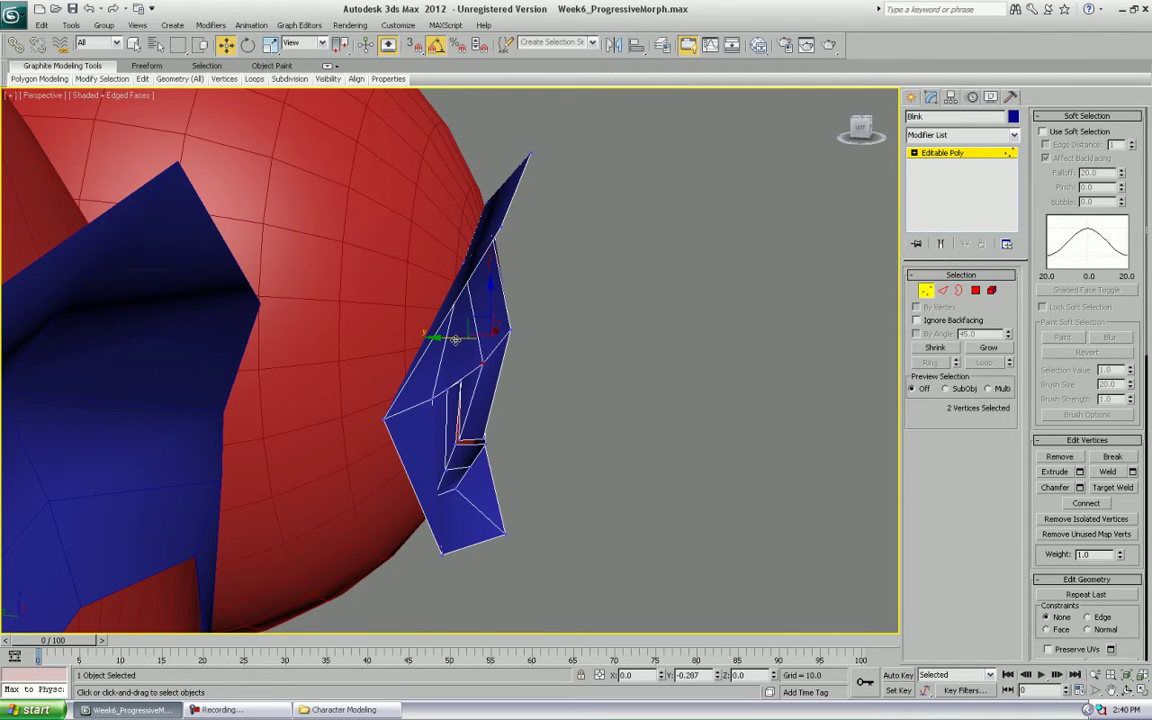
{"action": "middle_click_drag", "start_coordinate": [578, 321], "coordinate": [530, 309], "text": "alt"}
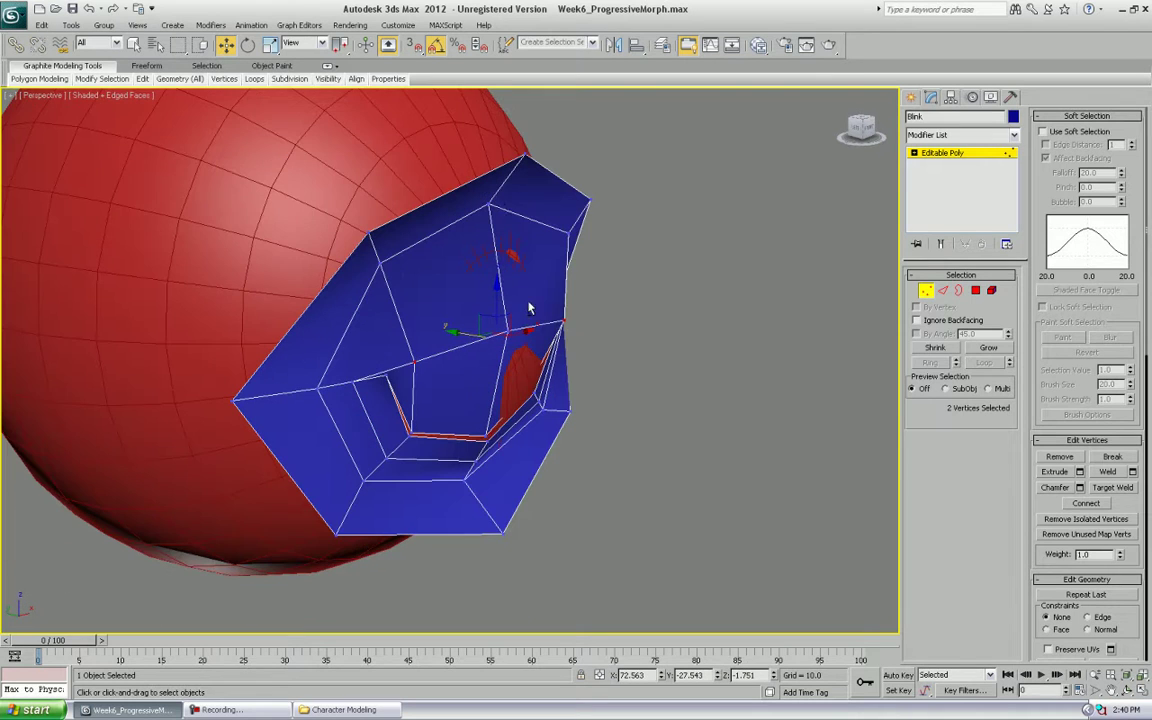
Using wireframe display to select it, pull the lid-edge vertex at the lower right of Blink's eye opening forward by about 1.2 units.
{"action": "left_click", "coordinate": [487, 205]}
{"action": "middle_click_drag", "start_coordinate": [487, 205], "coordinate": [586, 414], "text": "alt"}
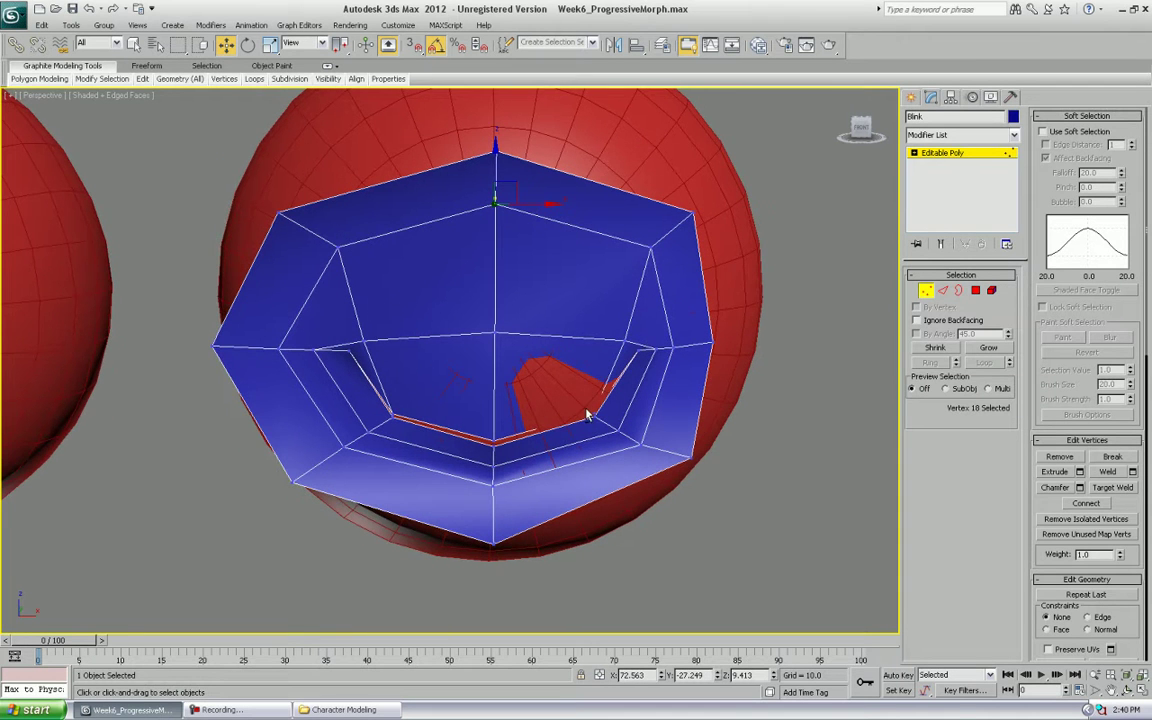
{"action": "key", "text": "F3"}
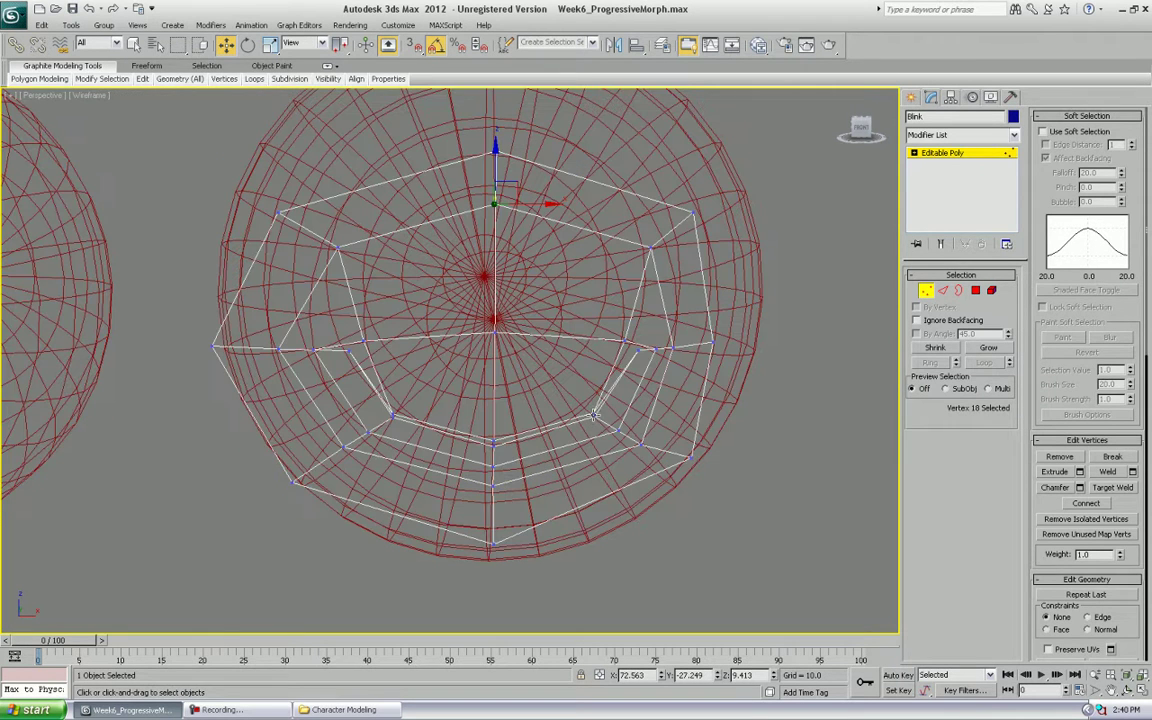
{"action": "left_click", "coordinate": [593, 412]}
{"action": "key", "text": "F3"}
{"action": "middle_click_drag", "start_coordinate": [630, 451], "coordinate": [539, 447], "text": "alt"}
{"action": "left_click_drag", "start_coordinate": [635, 411], "coordinate": [623, 413]}
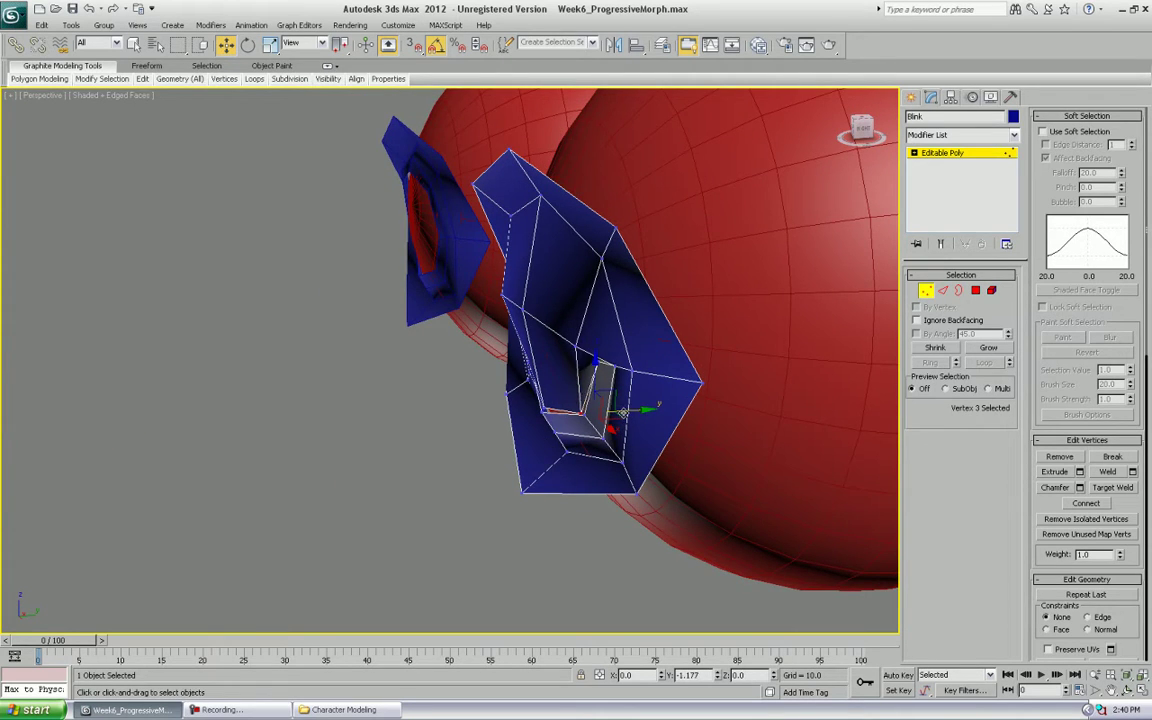
{"action": "middle_click_drag", "start_coordinate": [622, 412], "coordinate": [341, 380], "text": "alt"}
Lower the two corner vertices of Blink's eye opening and shift them slightly forward, to about Y -26.1, Z -5.3.
{"action": "left_click", "coordinate": [336, 360]}
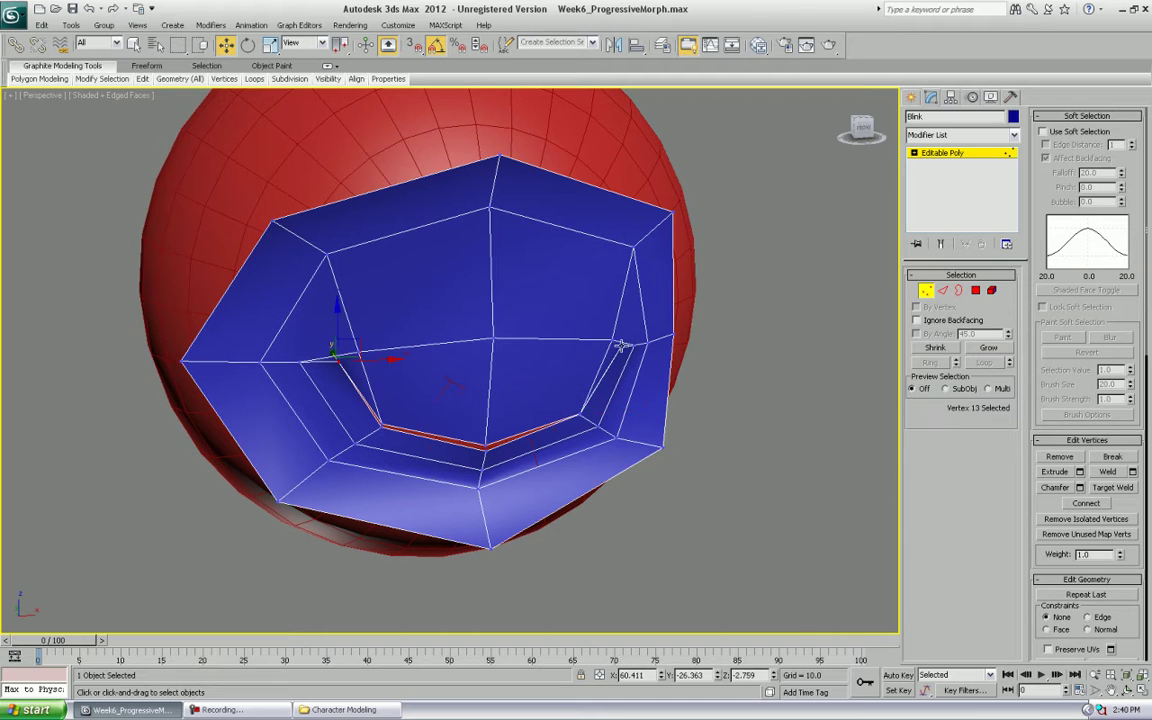
{"action": "left_click", "coordinate": [619, 347], "text": "ctrl"}
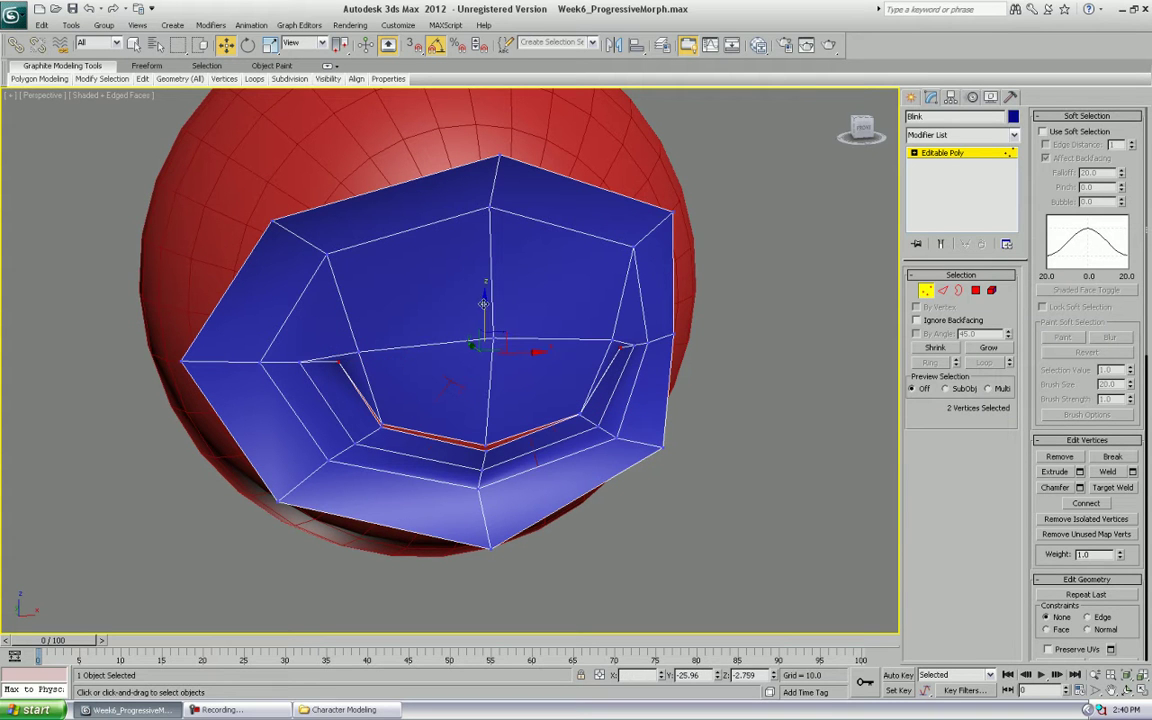
{"action": "left_click_drag", "start_coordinate": [487, 305], "coordinate": [483, 334]}
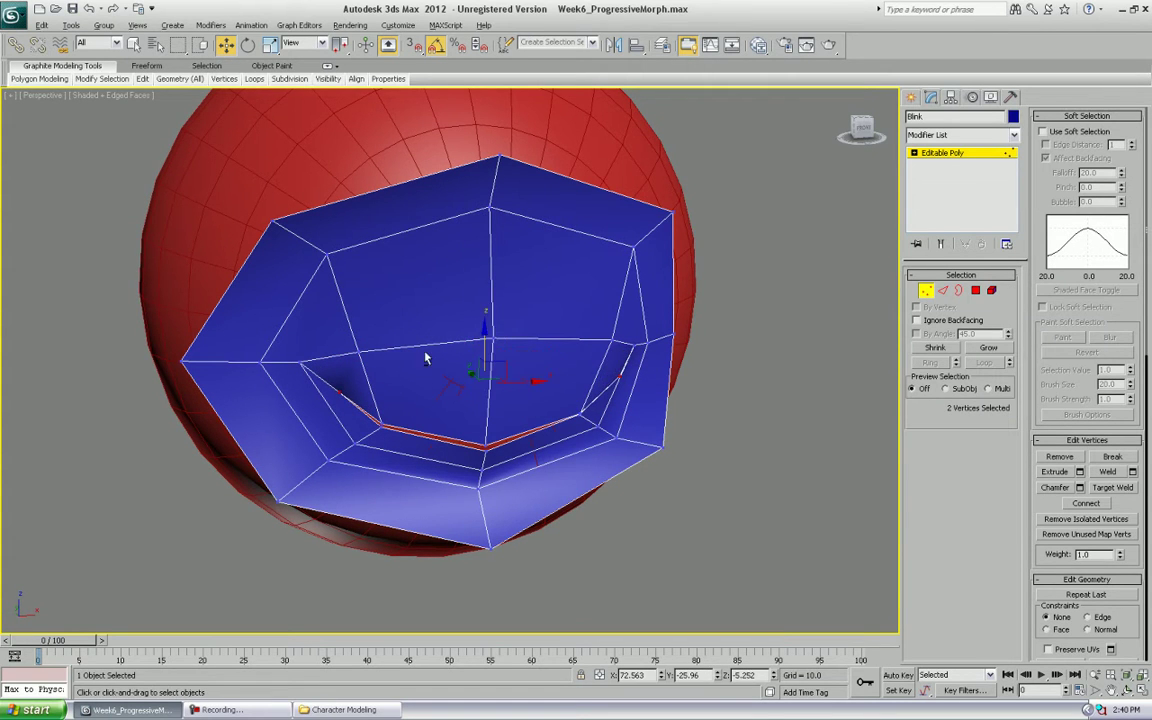
{"action": "middle_click_drag", "start_coordinate": [427, 357], "coordinate": [568, 342], "text": "alt"}
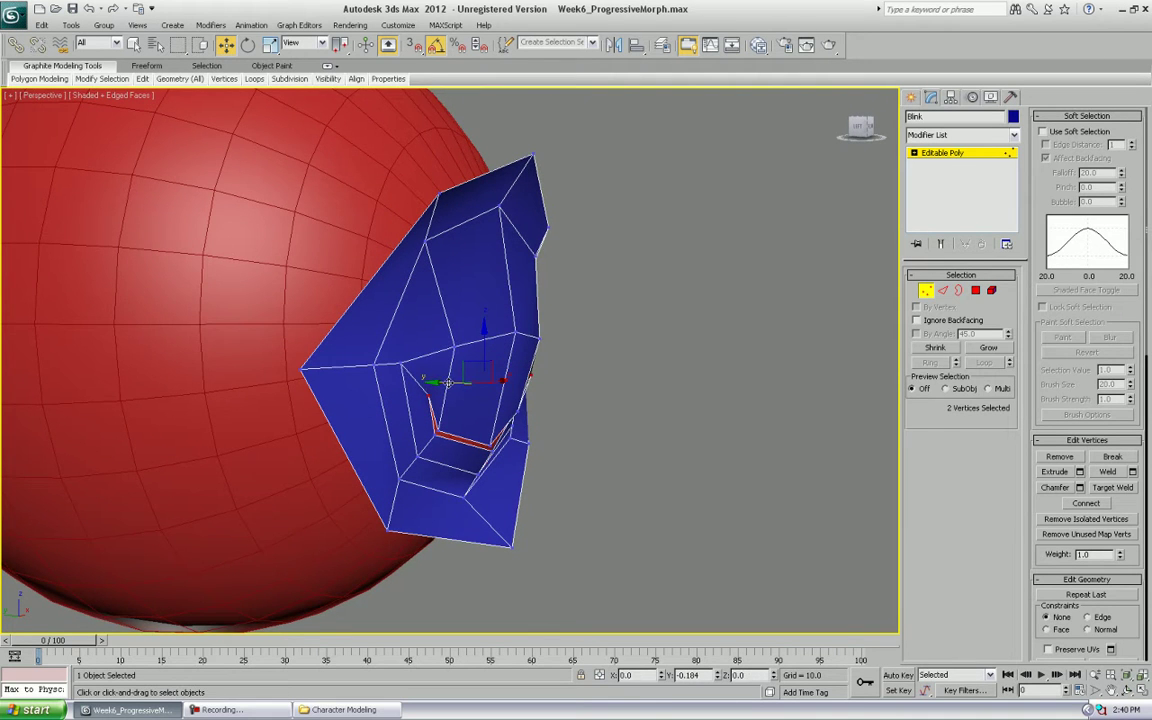
{"action": "middle_click_drag", "start_coordinate": [447, 382], "coordinate": [470, 376], "text": "alt"}
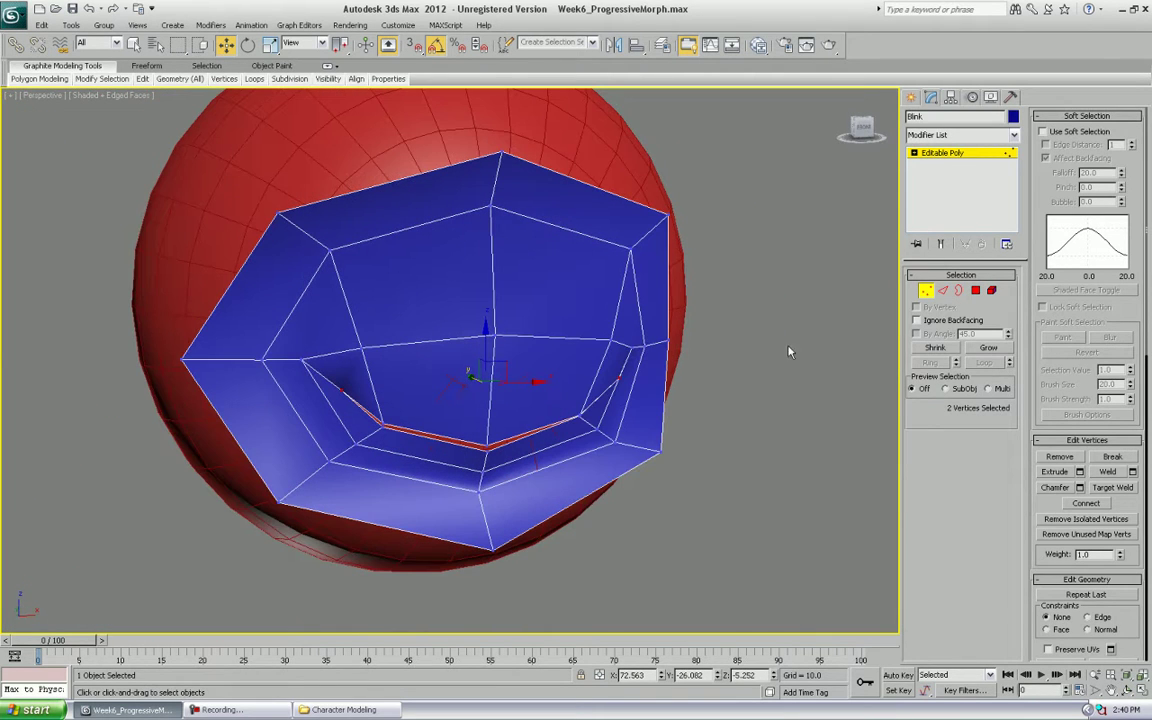
Finish vertex editing on Blink and apply a Morpher modifier to the original eye socket.
{"action": "left_click", "coordinate": [925, 291]}
{"action": "scroll", "coordinate": [510, 335], "scroll_direction": "down", "scroll_amount": 5}
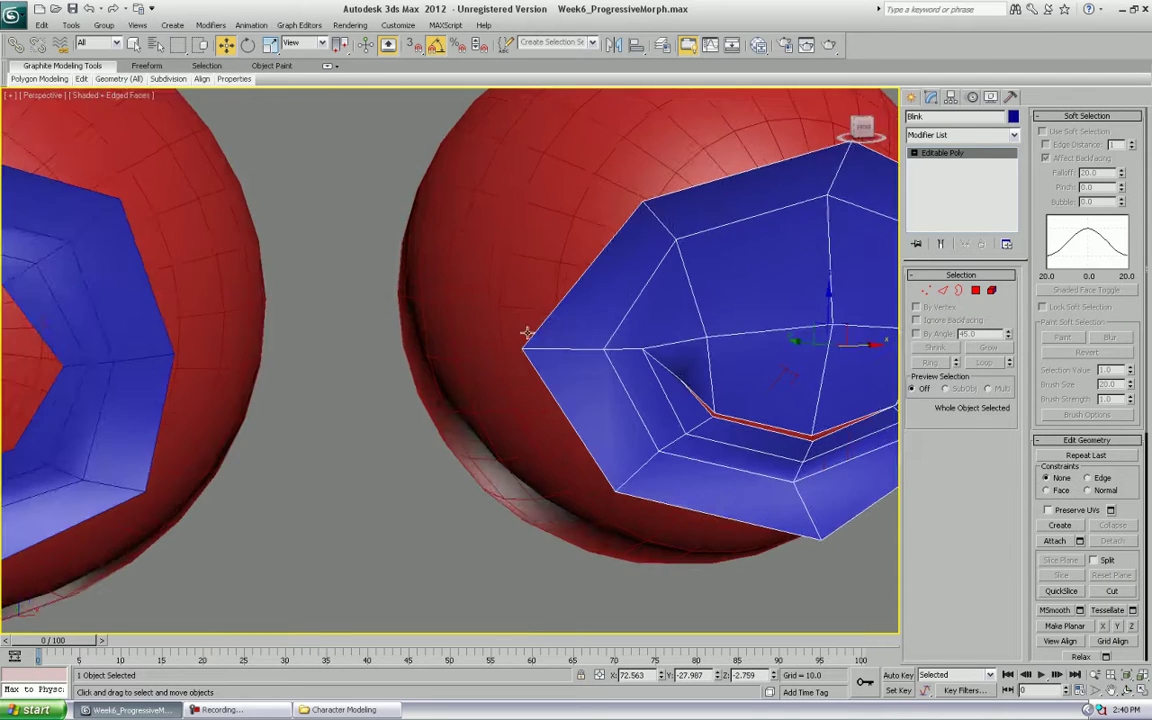
{"action": "middle_click_drag", "start_coordinate": [489, 335], "coordinate": [518, 331], "text": "alt"}
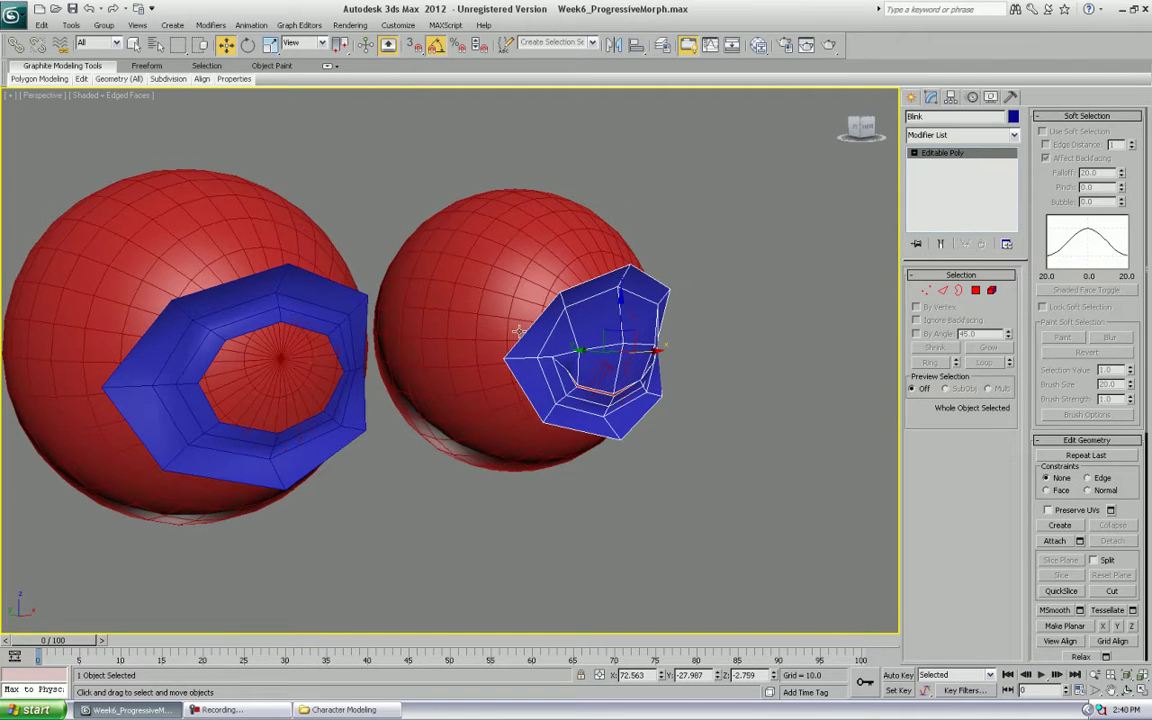
{"action": "left_click", "coordinate": [316, 311]}
{"action": "left_click", "coordinate": [952, 136]}
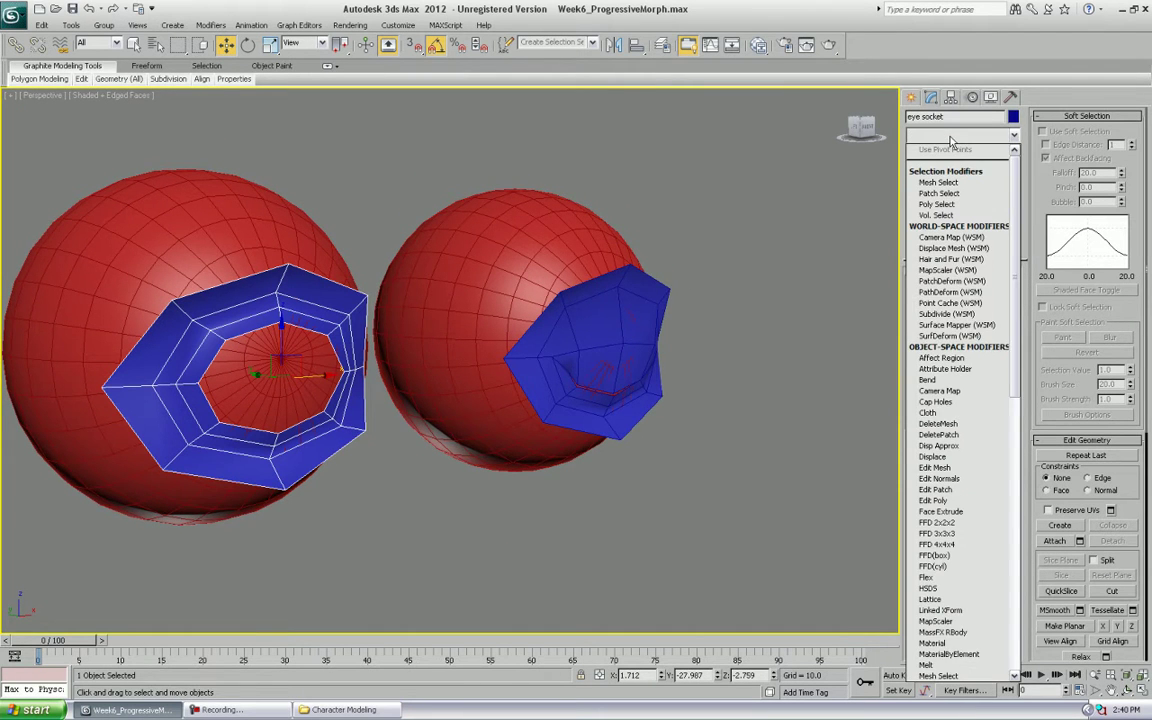
{"action": "scroll", "coordinate": [947, 145], "scroll_direction": "down", "scroll_amount": 1}
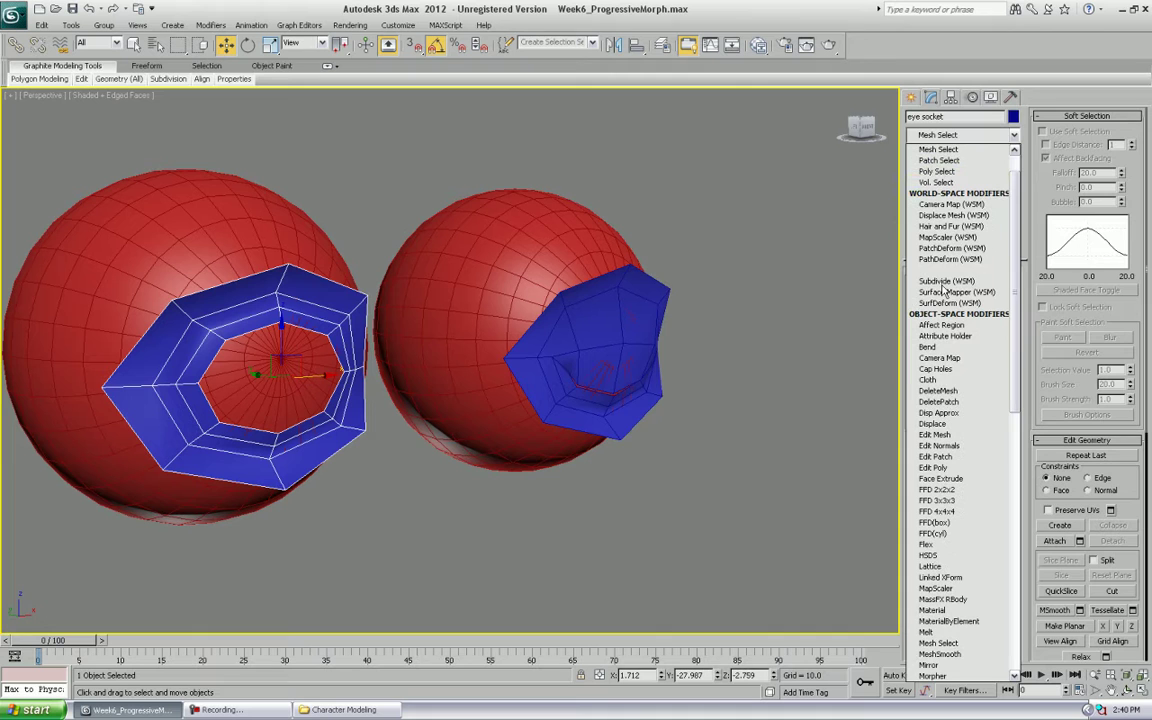
{"action": "left_click", "coordinate": [932, 677]}
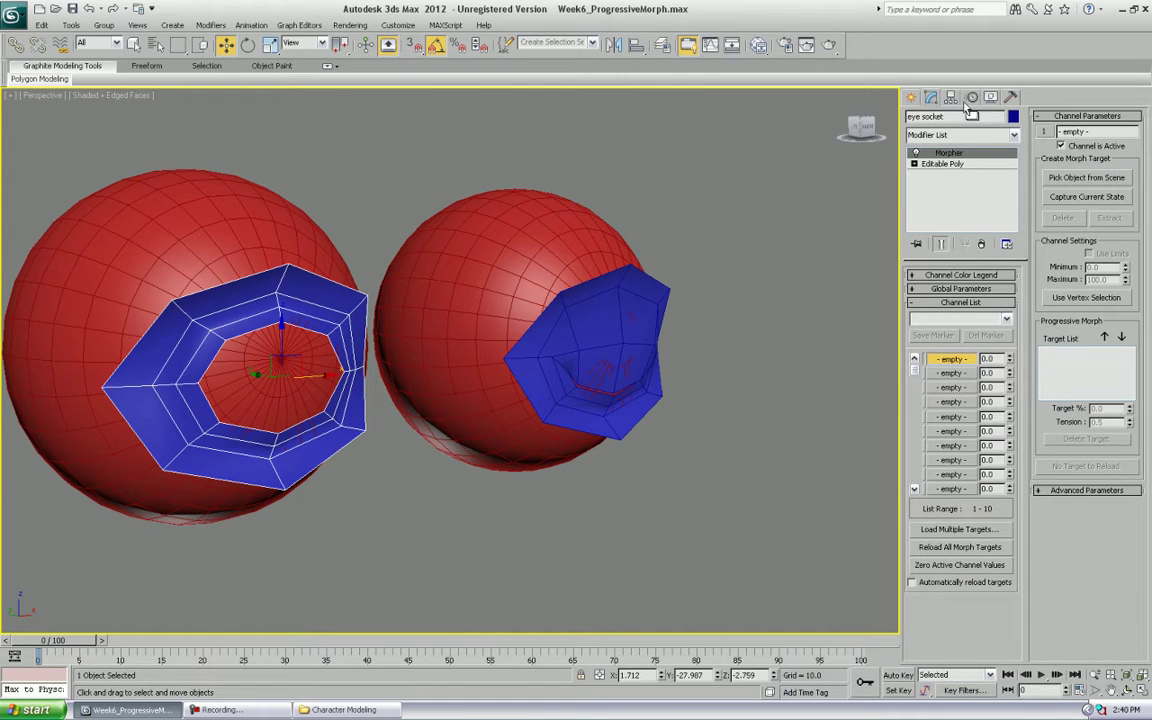
Load the Blink mesh into the first empty Morpher channel of the eye socket by picking it from the scene.
{"action": "right_click", "coordinate": [940, 362]}
{"action": "left_click", "coordinate": [966, 365]}
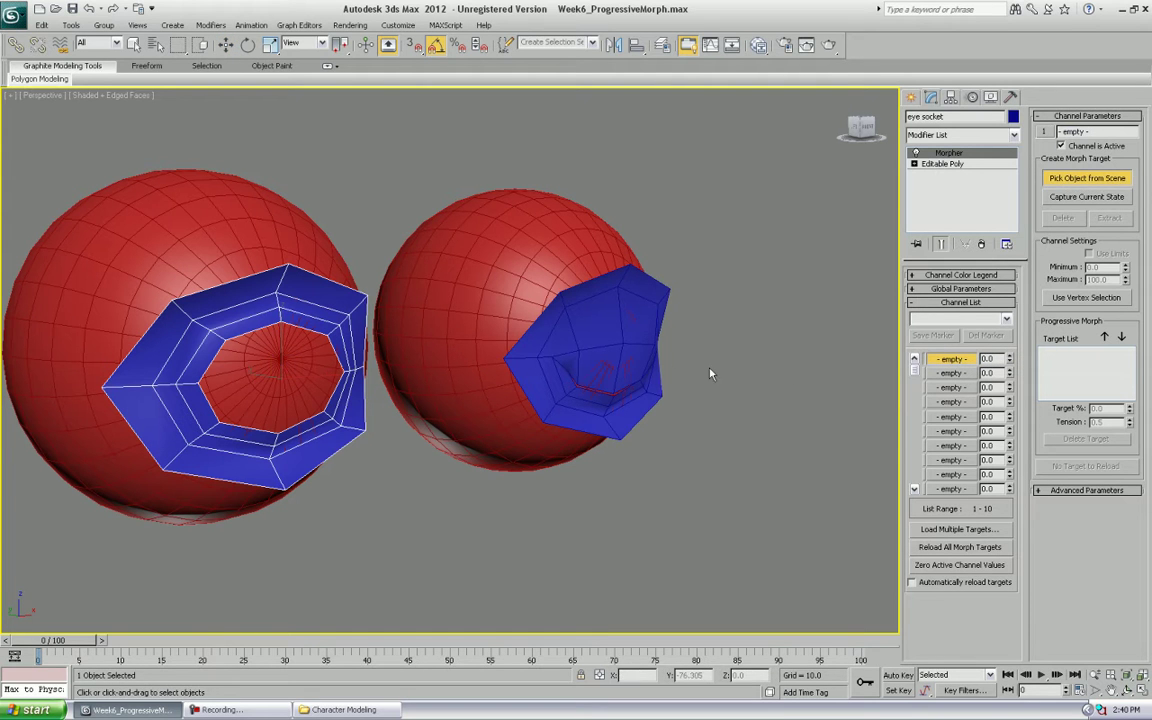
{"action": "left_click", "coordinate": [616, 318]}
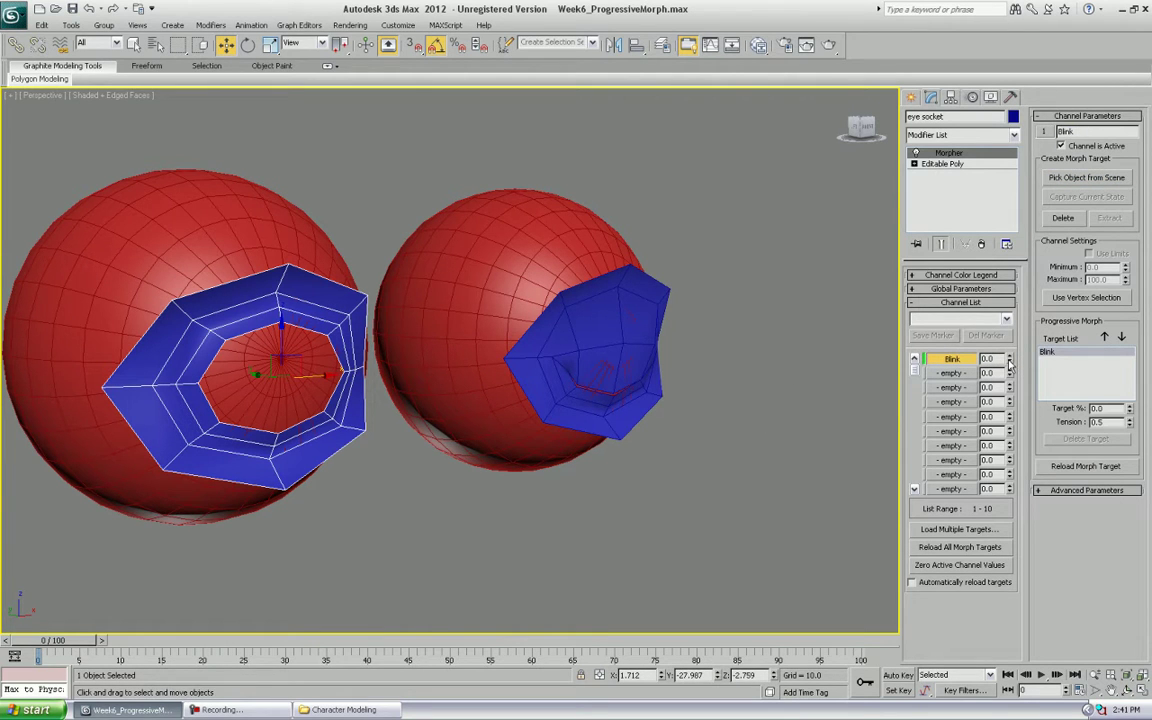
Test the Blink morph on the original eye socket and set its channel value to 50.
{"action": "left_click_drag", "start_coordinate": [1010, 362], "coordinate": [963, 358]}
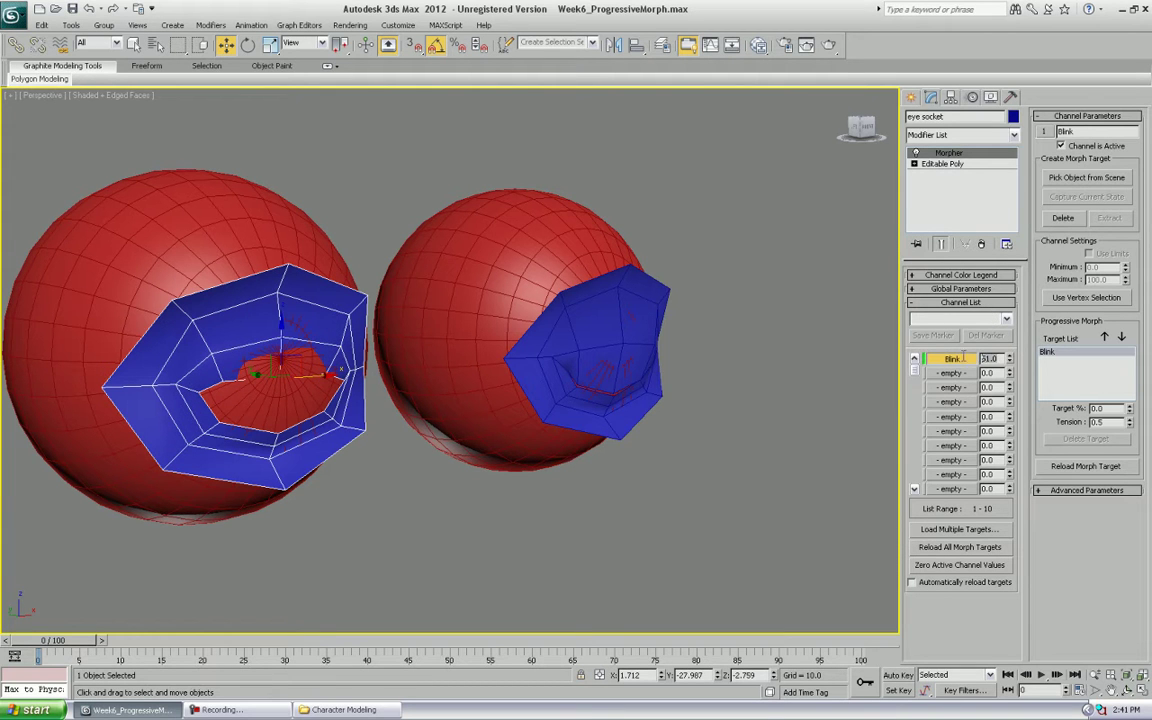
{"action": "type", "text": "50"}
{"action": "key", "text": "Return"}
{"action": "middle_click_drag", "start_coordinate": [323, 301], "coordinate": [440, 292]}
{"action": "scroll", "coordinate": [447, 352], "scroll_direction": "down", "scroll_amount": 4}
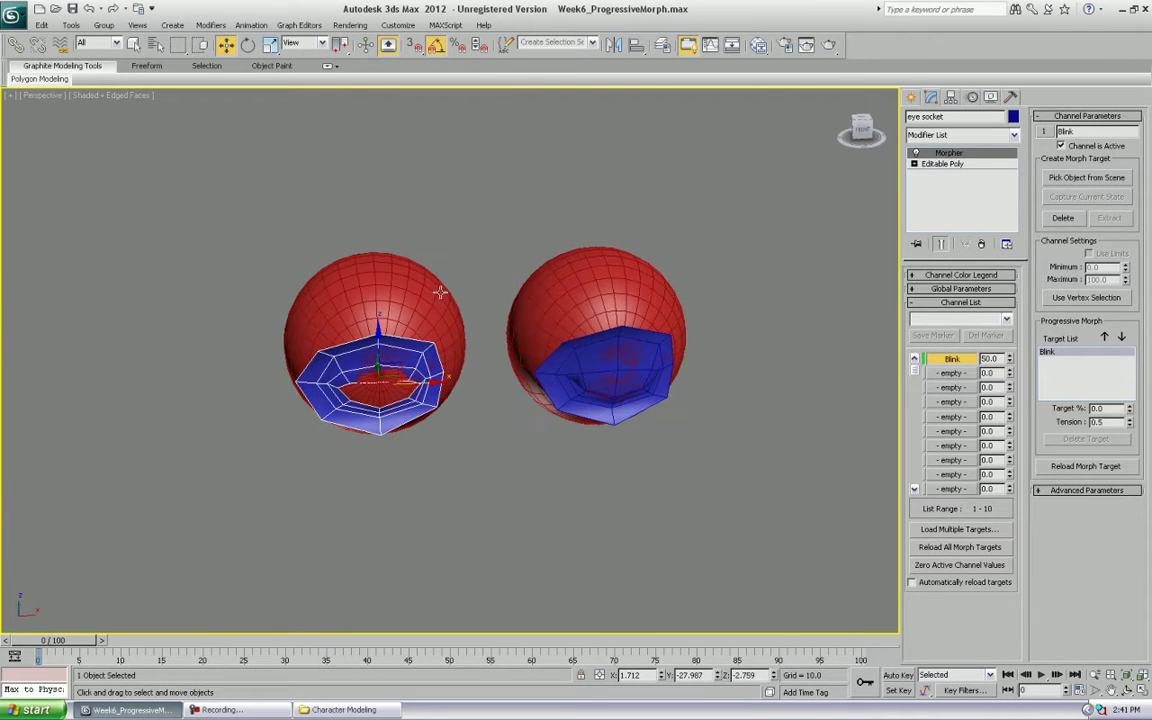
Copy the half-closed eye socket together with its eyeball and place the copy beyond the Blink model.
{"action": "left_click_drag", "start_coordinate": [378, 352], "coordinate": [316, 470]}
{"action": "middle_click_drag", "start_coordinate": [414, 366], "coordinate": [295, 352]}
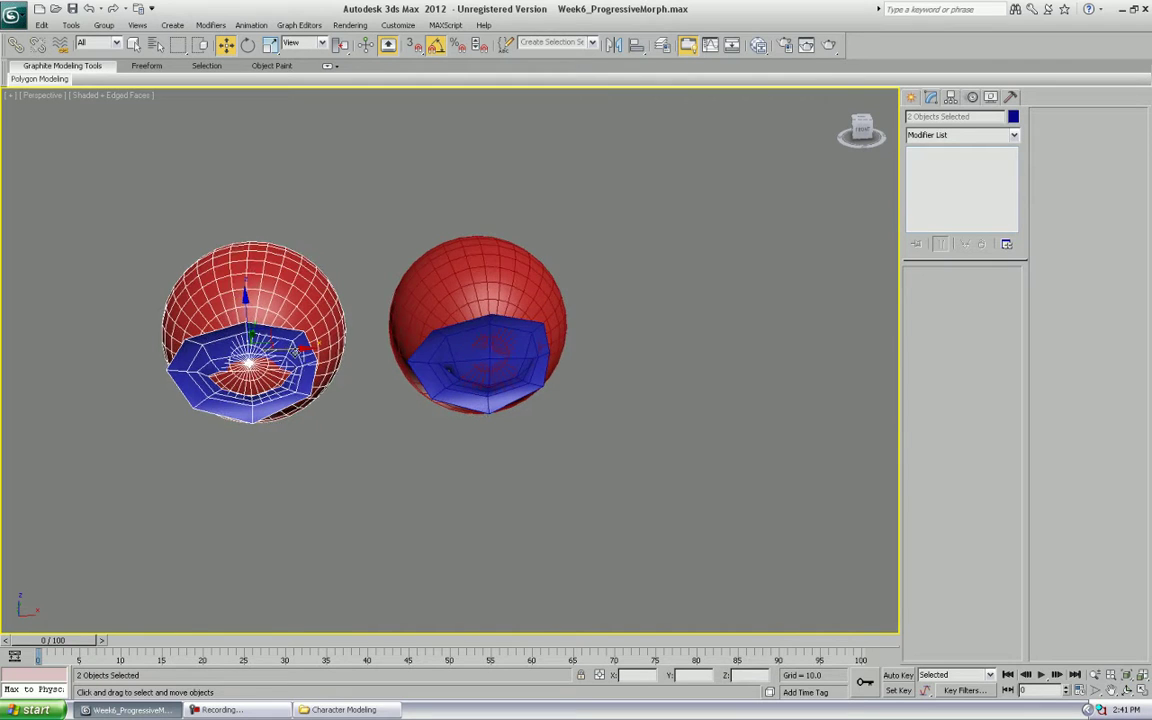
{"action": "left_click_drag", "start_coordinate": [290, 348], "coordinate": [731, 343], "text": "shift"}
{"action": "left_click", "coordinate": [580, 416]}
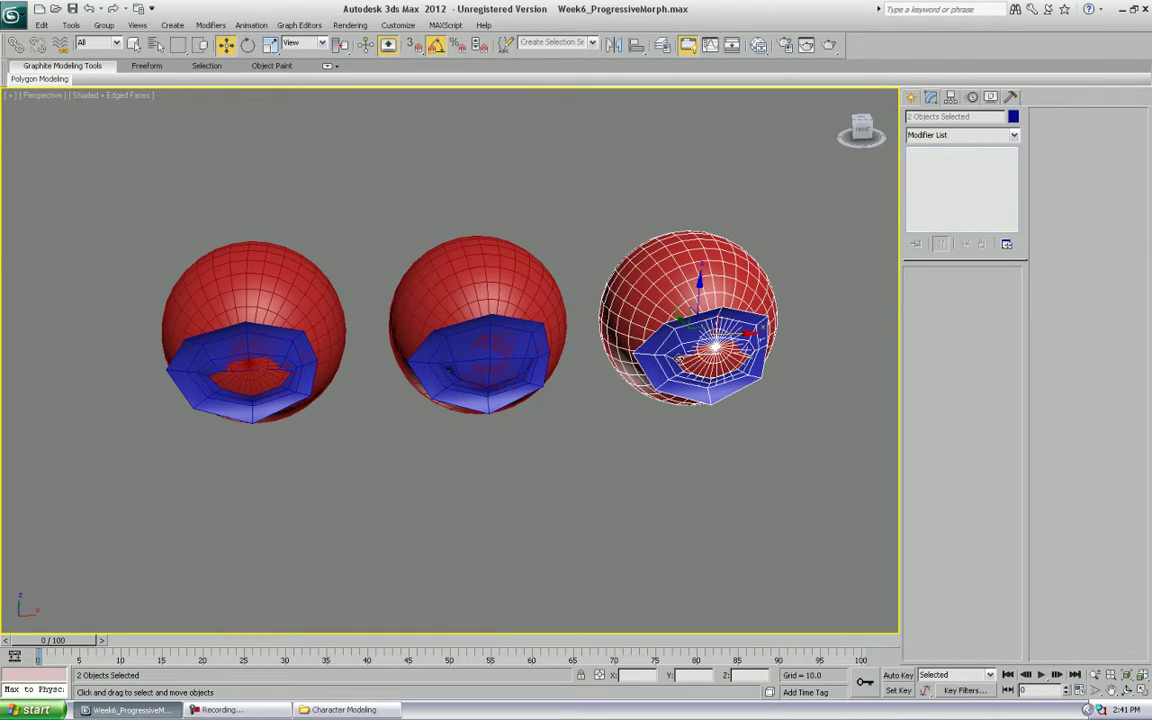
Convert the copied eye socket (eye socket001) to an Editable Poly, collapsing its Morpher modifier.
{"action": "mouse_move", "coordinate": [665, 375]}
{"action": "middle_mouse_down", "text": "alt"}
{"action": "mouse_move", "coordinate": [770, 345]}
{"action": "mouse_move", "coordinate": [625, 350]}
{"action": "middle_mouse_up", "text": "alt"}
{"action": "scroll", "coordinate": [628, 348], "scroll_direction": "up", "scroll_amount": 4}
{"action": "scroll", "coordinate": [627, 347], "scroll_direction": "up", "scroll_amount": 6}
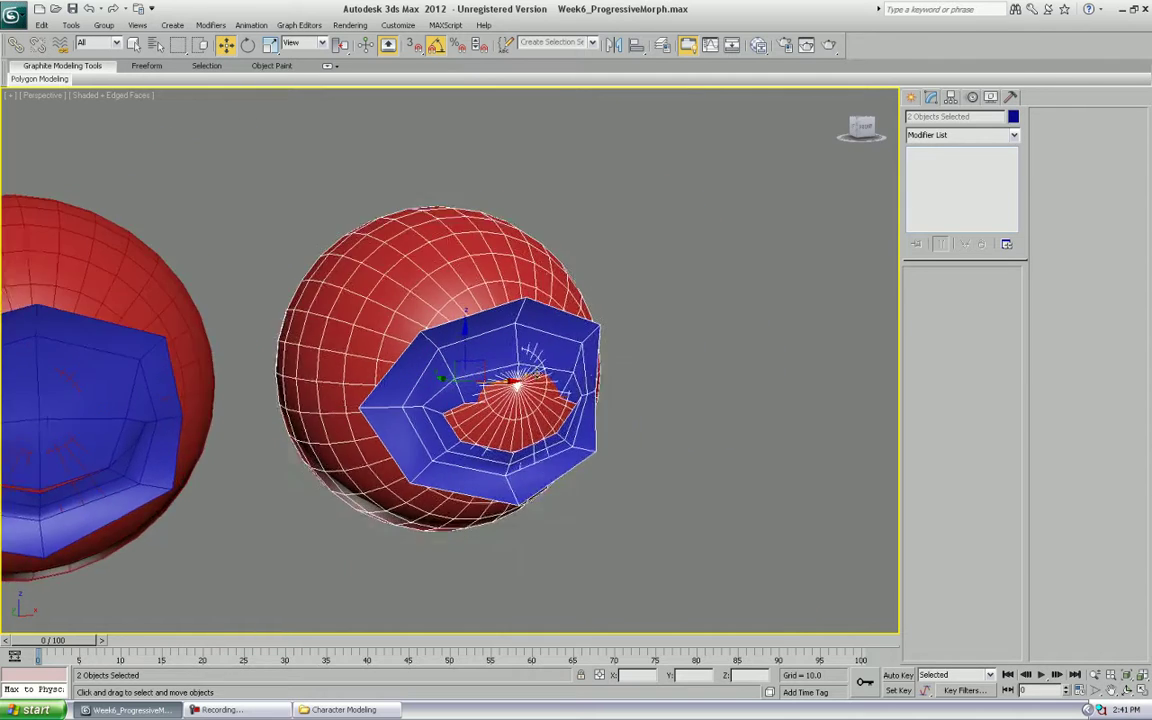
{"action": "left_click", "coordinate": [770, 292]}
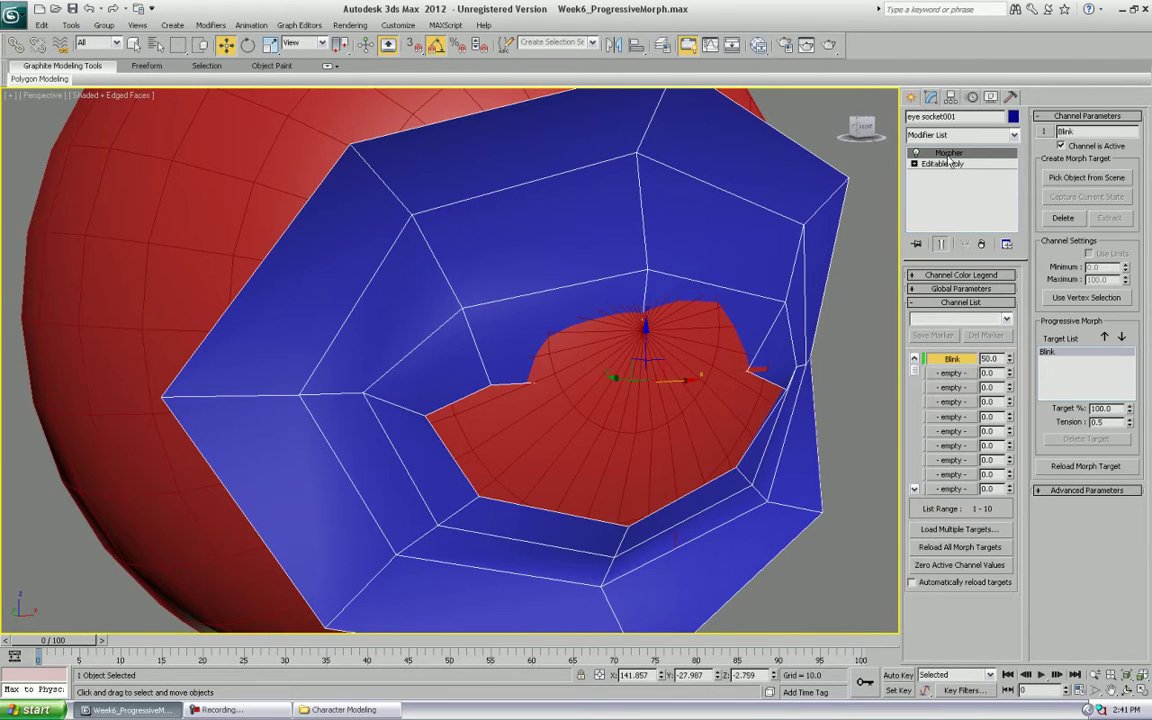
{"action": "right_click", "coordinate": [772, 238]}
{"action": "mouse_move", "coordinate": [810, 361]}
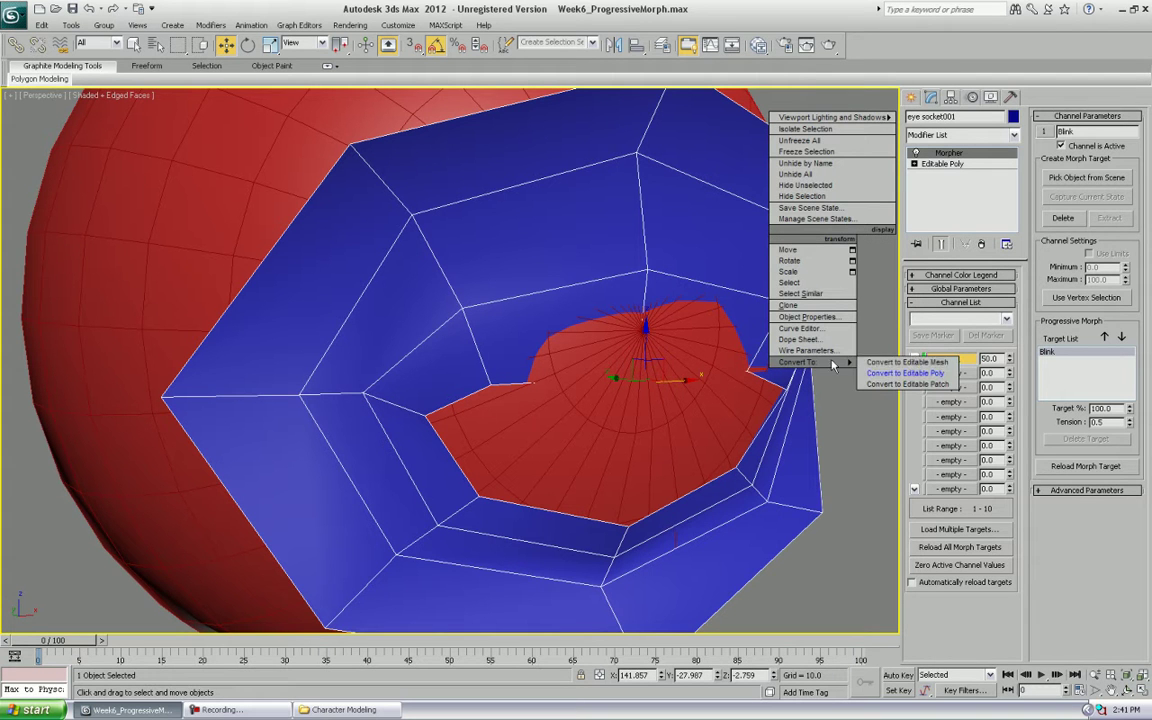
{"action": "left_click", "coordinate": [906, 376]}
Select the three upper-lid edge vertices on eye socket001 and pull them slightly forward, away from the eyeball.
{"action": "middle_click_drag", "start_coordinate": [883, 240], "coordinate": [883, 313]}
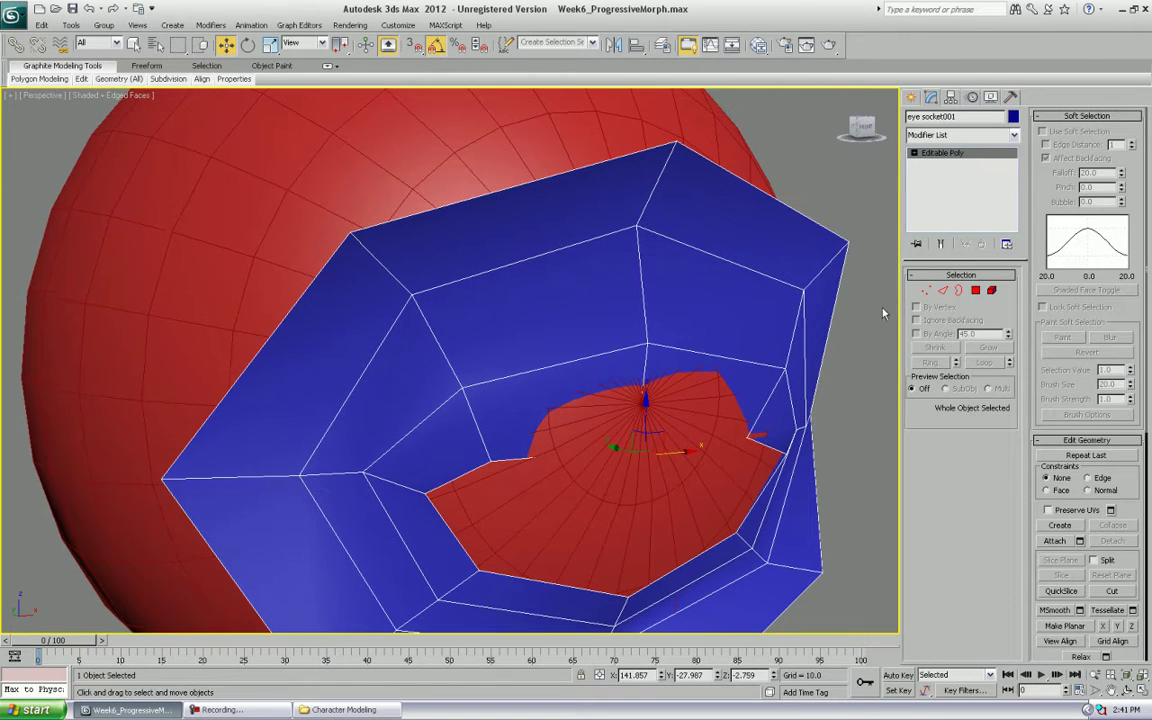
{"action": "left_click", "coordinate": [924, 290]}
{"action": "middle_click_drag", "start_coordinate": [715, 429], "coordinate": [635, 391]}
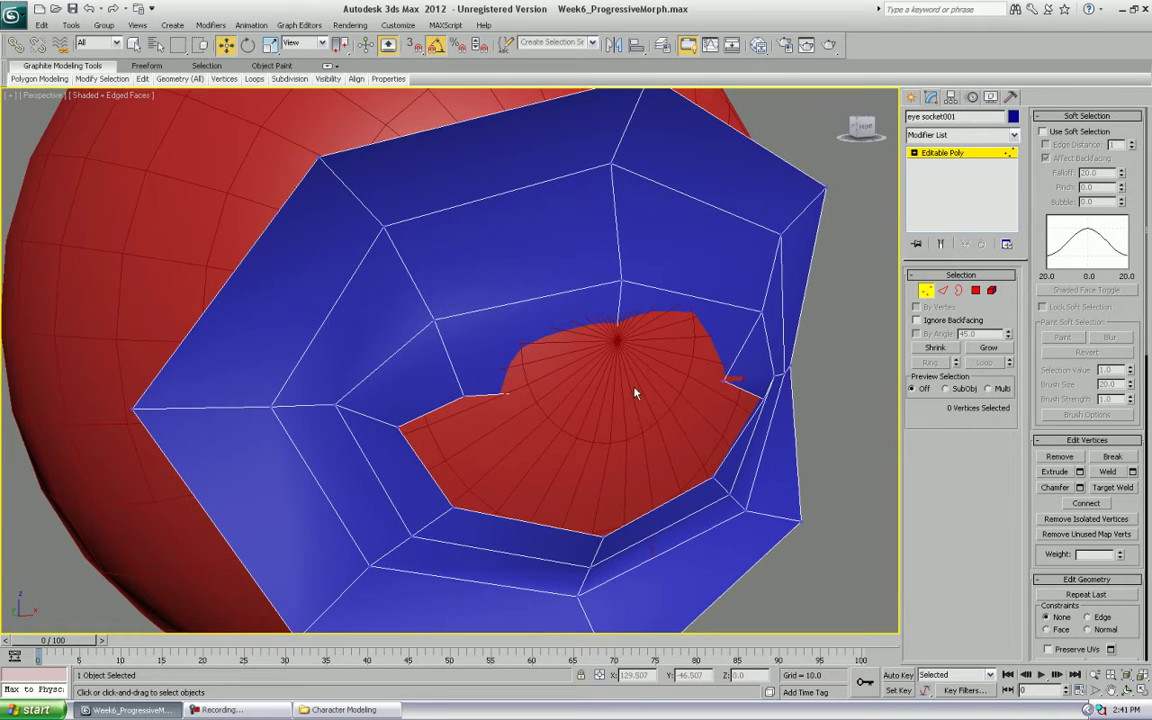
{"action": "key", "text": "F3"}
{"action": "left_click", "coordinate": [609, 384]}
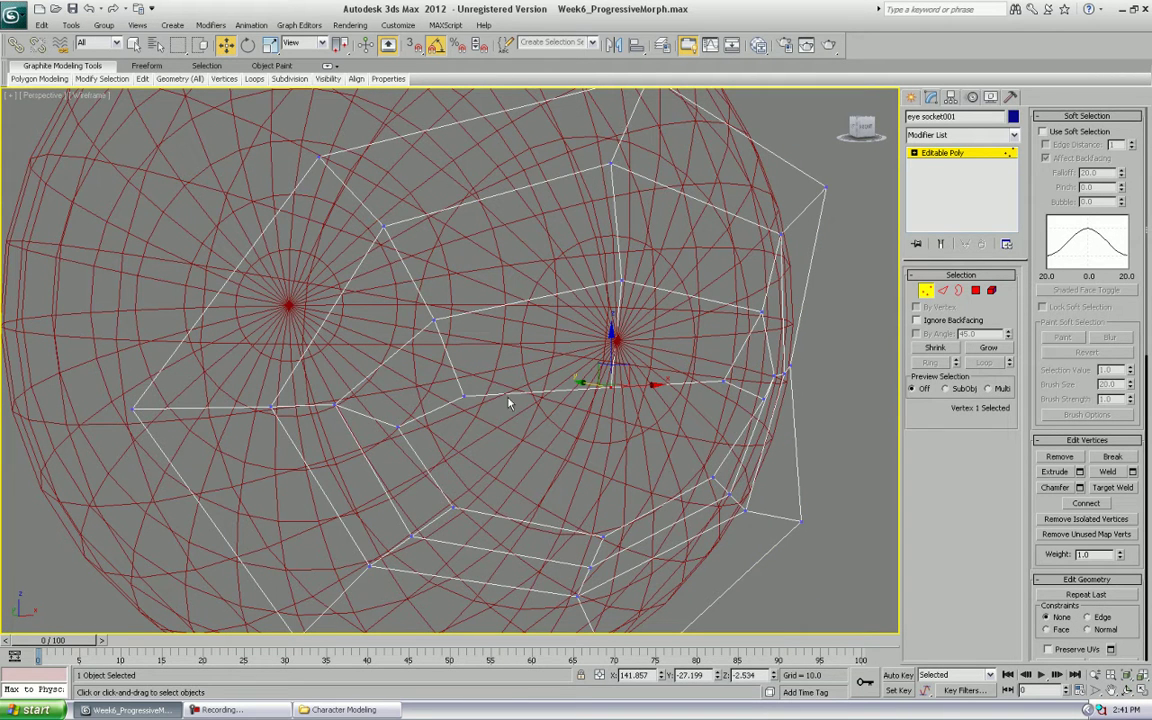
{"action": "left_click_drag", "start_coordinate": [449, 416], "coordinate": [449, 414], "text": "ctrl"}
{"action": "left_click_drag", "start_coordinate": [738, 397], "coordinate": [736, 398], "text": "ctrl"}
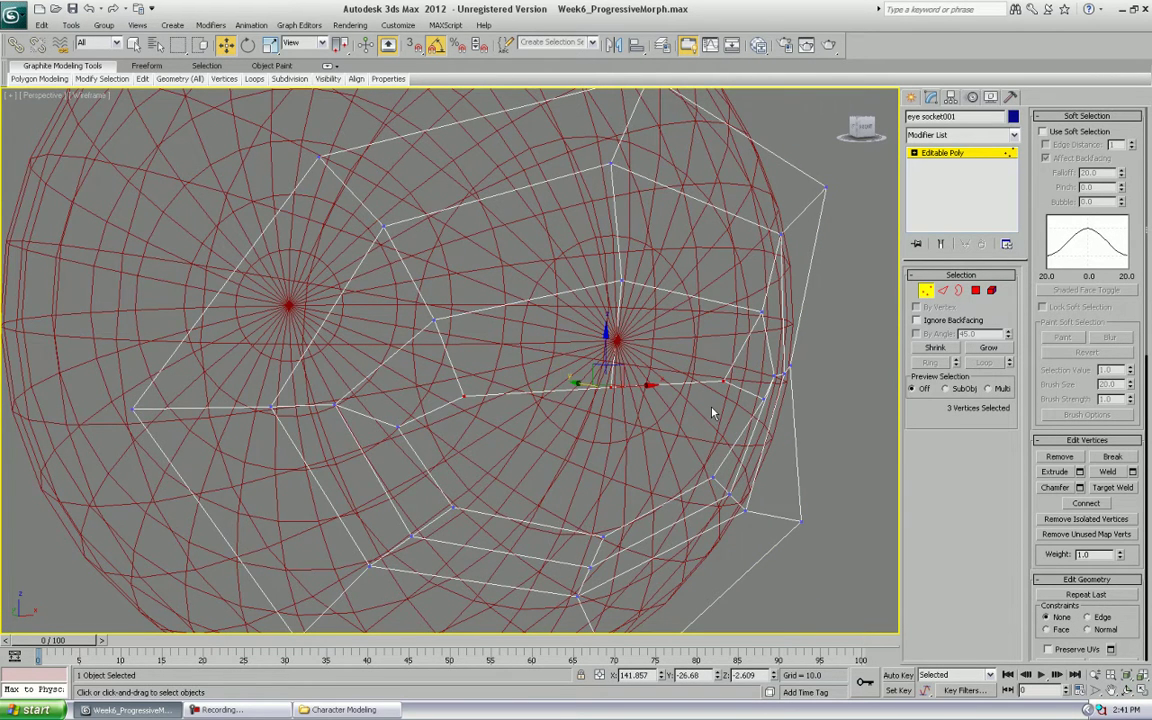
{"action": "key", "text": "F3"}
{"action": "mouse_move", "coordinate": [584, 452]}
{"action": "middle_mouse_down", "text": "alt"}
{"action": "mouse_move", "coordinate": [638, 452]}
{"action": "mouse_move", "coordinate": [568, 401]}
{"action": "middle_mouse_up", "text": "alt"}
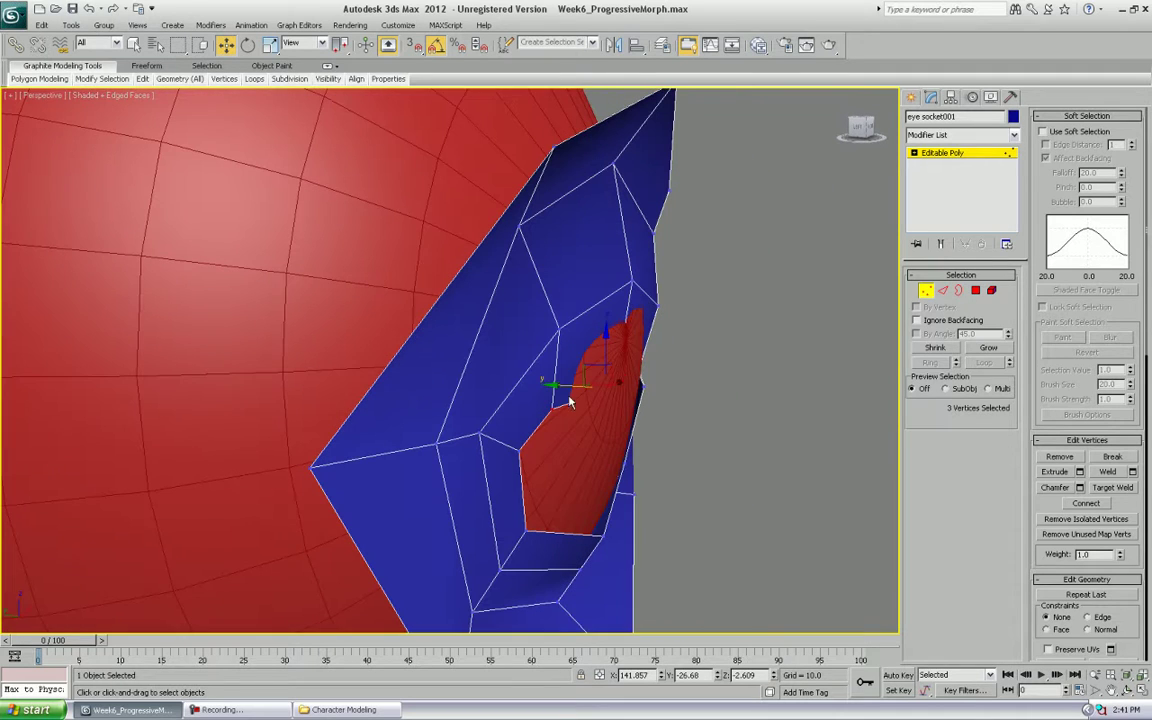
{"action": "left_click_drag", "start_coordinate": [563, 387], "coordinate": [571, 388]}
Leave out one corner vertex, pull the other two lid-edge vertices forward to about Y -27.75, and finish vertex editing.
{"action": "left_click", "coordinate": [552, 410], "text": "alt"}
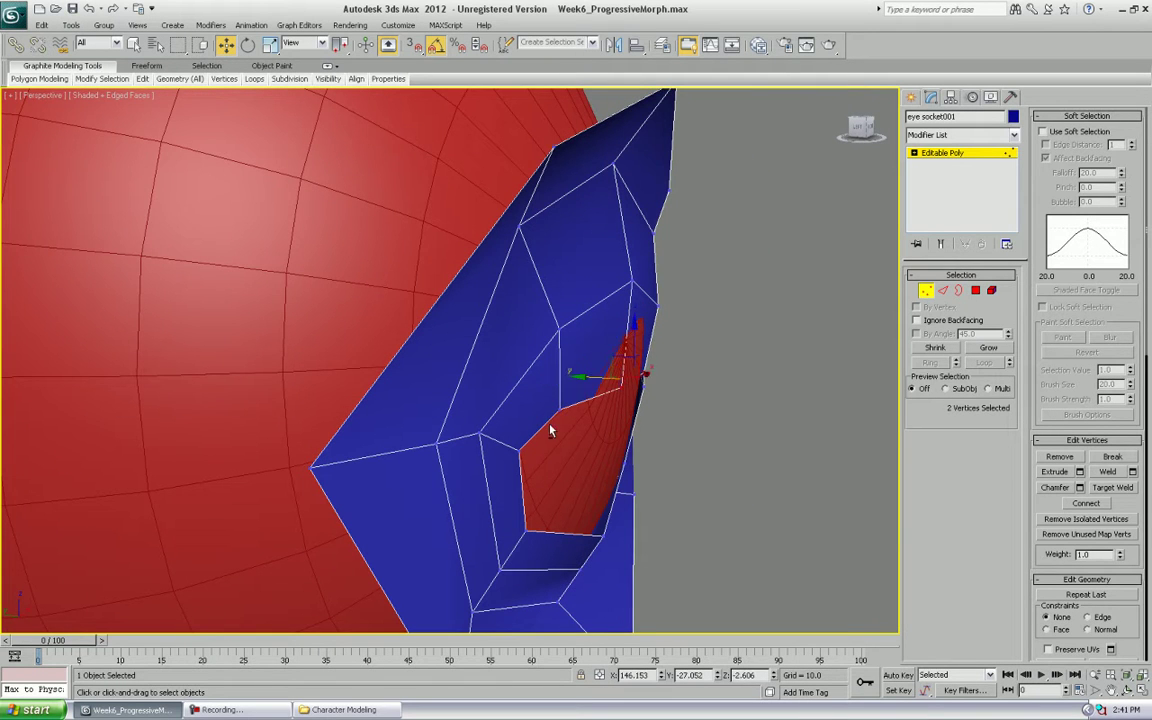
{"action": "middle_click_drag", "start_coordinate": [621, 422], "coordinate": [663, 399], "text": "alt"}
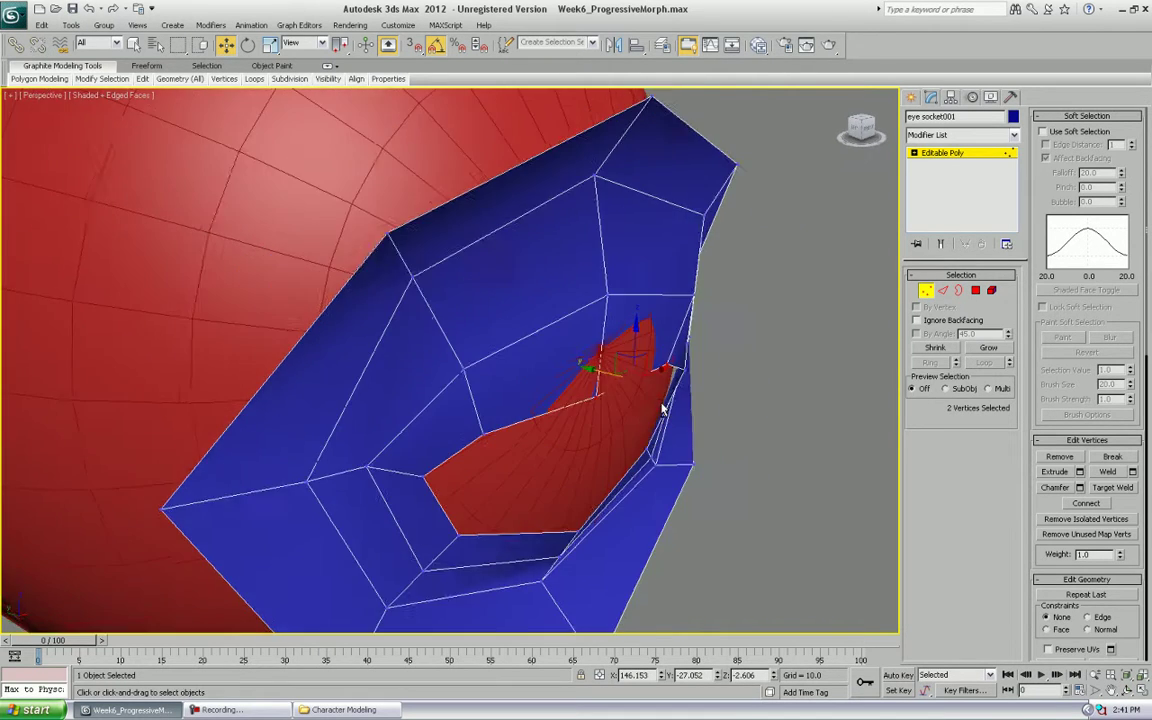
{"action": "left_click_drag", "start_coordinate": [599, 370], "coordinate": [610, 373]}
{"action": "mouse_move", "coordinate": [626, 376]}
{"action": "middle_mouse_down", "text": "alt"}
{"action": "mouse_move", "coordinate": [682, 362]}
{"action": "mouse_move", "coordinate": [625, 355]}
{"action": "mouse_move", "coordinate": [627, 364]}
{"action": "middle_mouse_up", "text": "alt"}
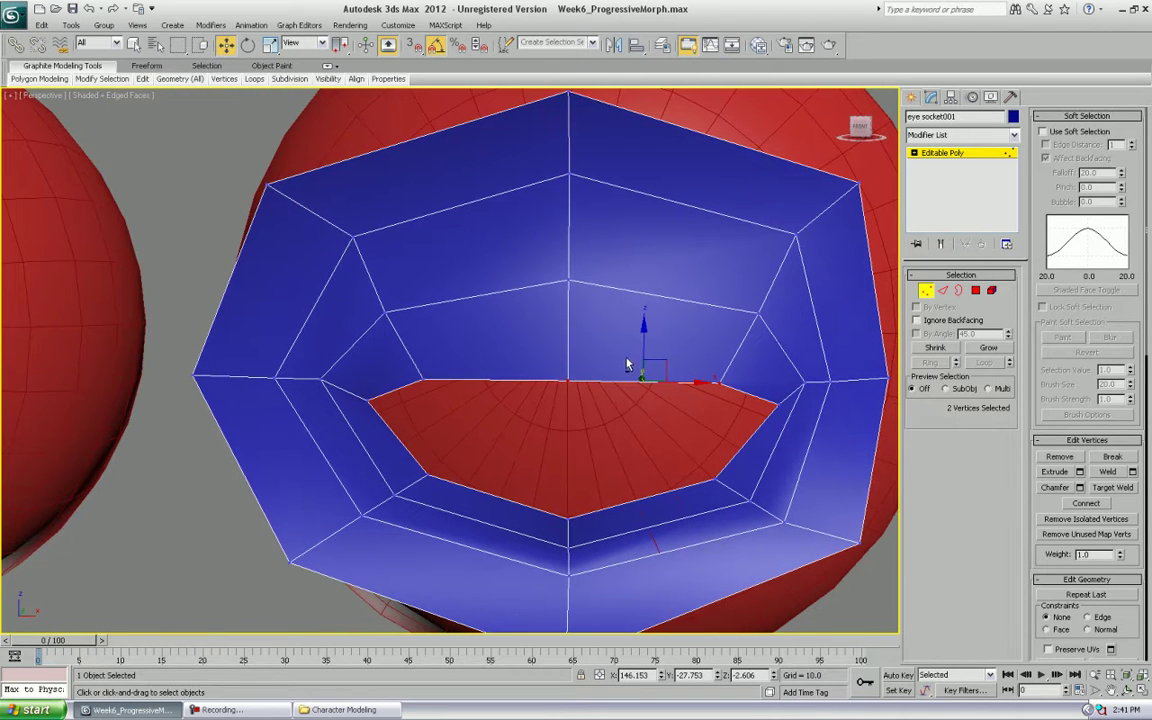
{"action": "left_click", "coordinate": [926, 291]}
{"action": "scroll", "coordinate": [640, 370], "scroll_direction": "down", "scroll_amount": 6}
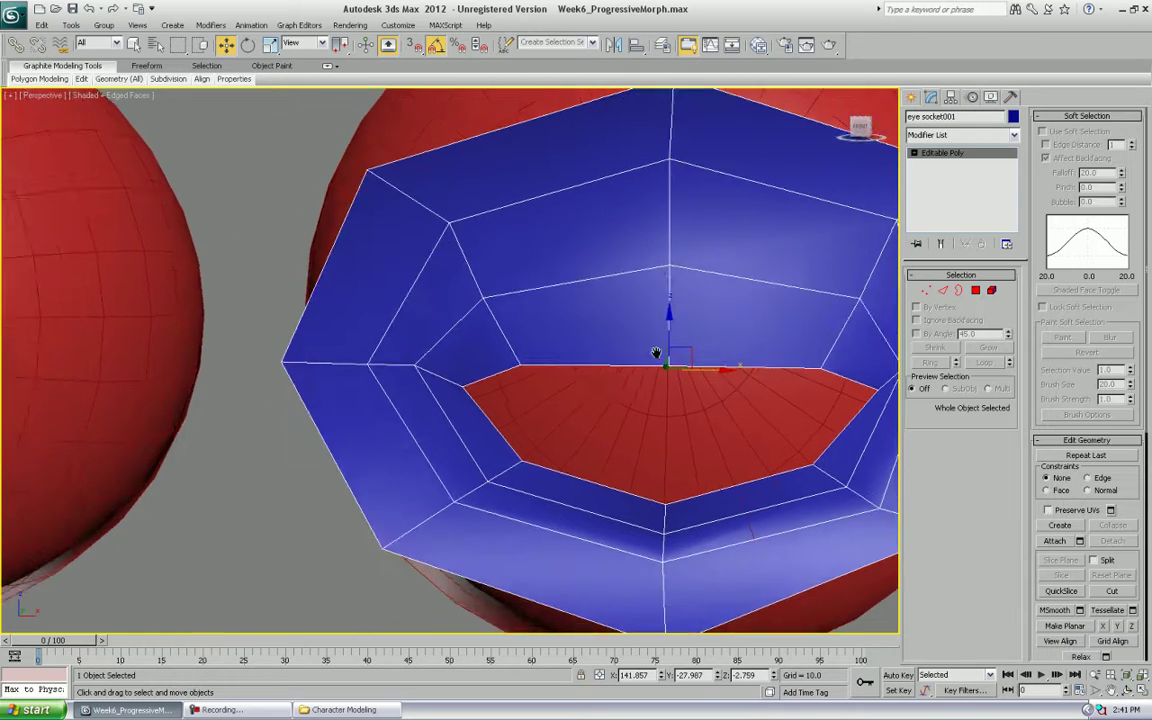
Nudge the vertices in the loop above eye socket001's upper-lid edge slightly forward one at a time, and finish vertex editing.
{"action": "mouse_move", "coordinate": [640, 370]}
{"action": "middle_mouse_down", "text": "alt"}
{"action": "mouse_move", "coordinate": [668, 378]}
{"action": "mouse_move", "coordinate": [632, 393]}
{"action": "middle_mouse_up", "text": "alt"}
{"action": "scroll", "coordinate": [632, 391], "scroll_direction": "up", "scroll_amount": 6}
{"action": "key", "text": "1"}
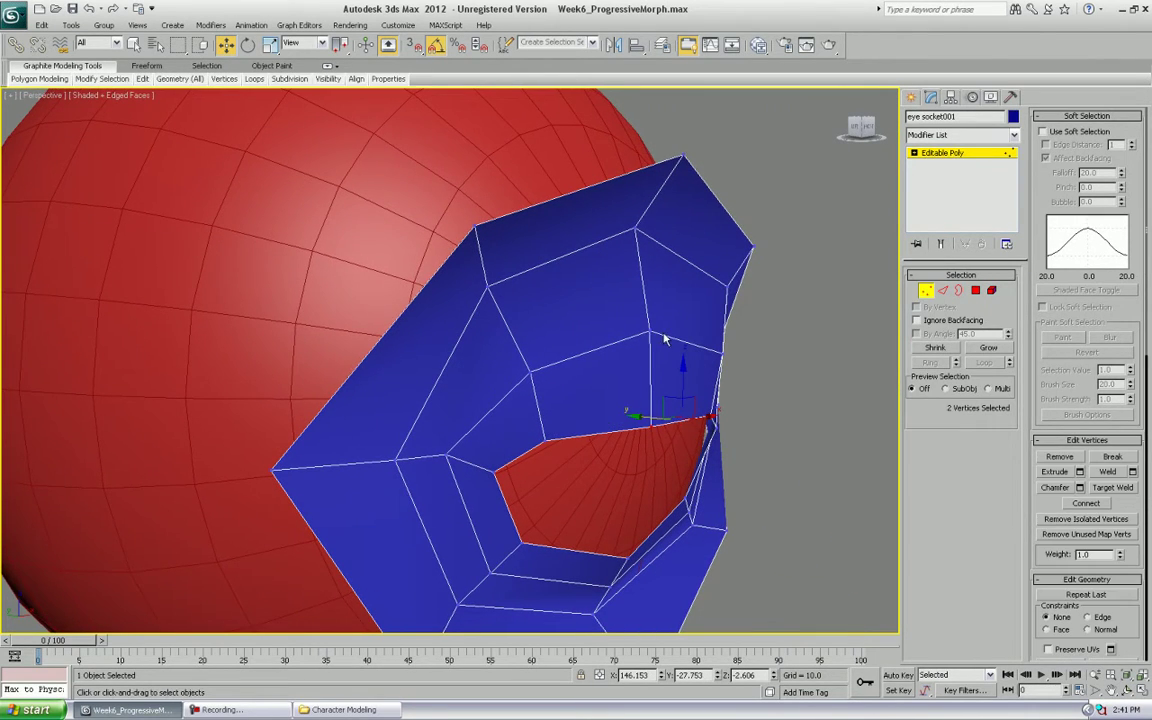
{"action": "left_click", "coordinate": [651, 330]}
{"action": "mouse_move", "coordinate": [651, 330]}
{"action": "middle_mouse_down", "text": "alt"}
{"action": "mouse_move", "coordinate": [656, 368]}
{"action": "mouse_move", "coordinate": [645, 348]}
{"action": "middle_mouse_up", "text": "alt"}
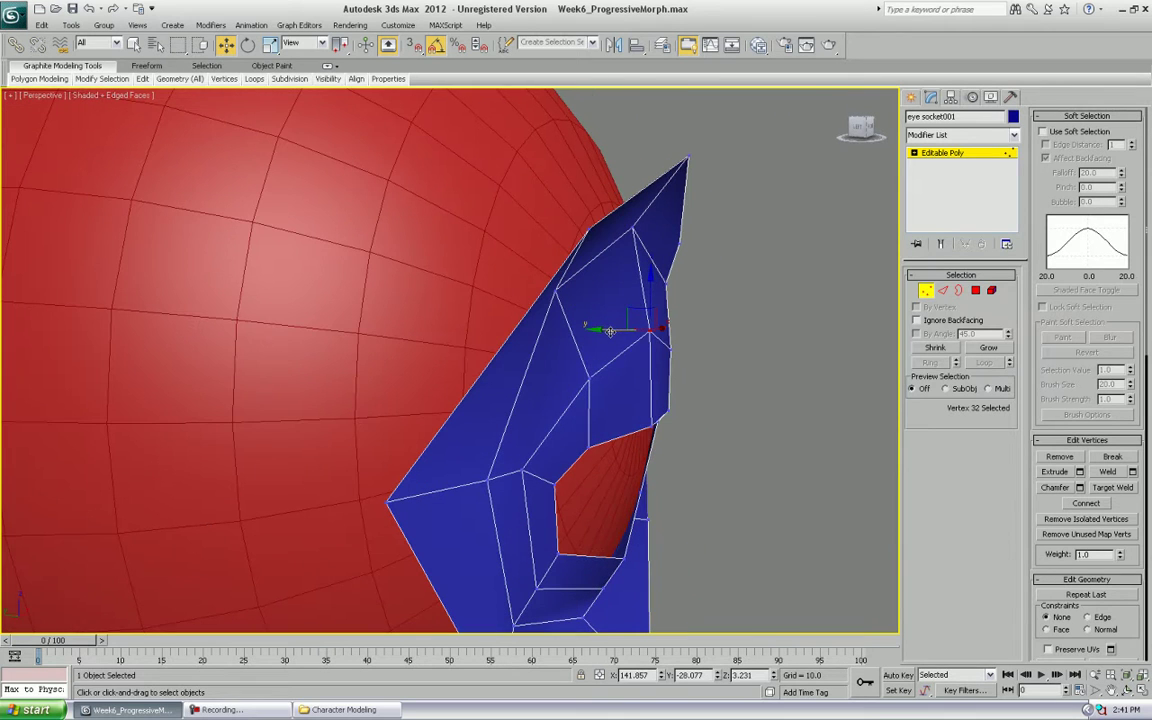
{"action": "left_click", "coordinate": [597, 375]}
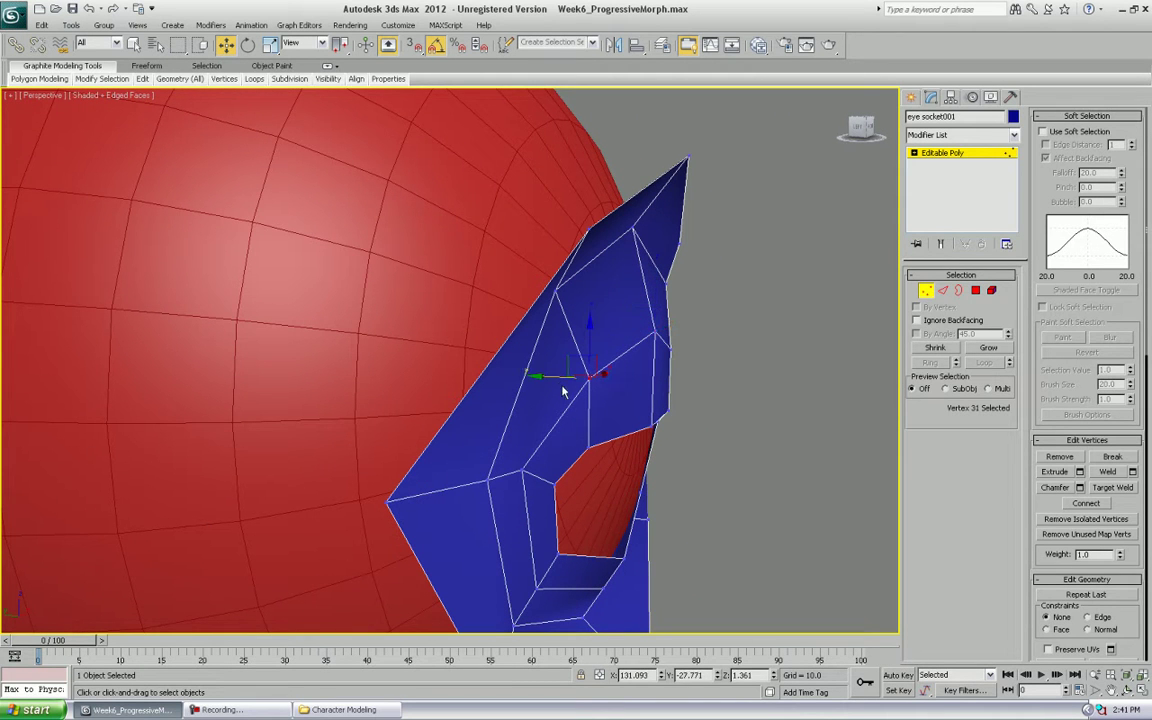
{"action": "middle_click_drag", "start_coordinate": [553, 381], "coordinate": [713, 368], "text": "alt"}
{"action": "left_click", "coordinate": [757, 362]}
{"action": "middle_click_drag", "start_coordinate": [794, 368], "coordinate": [672, 368], "text": "alt"}
{"action": "middle_click_drag", "start_coordinate": [796, 357], "coordinate": [928, 289], "text": "alt"}
{"action": "left_click", "coordinate": [927, 292]}
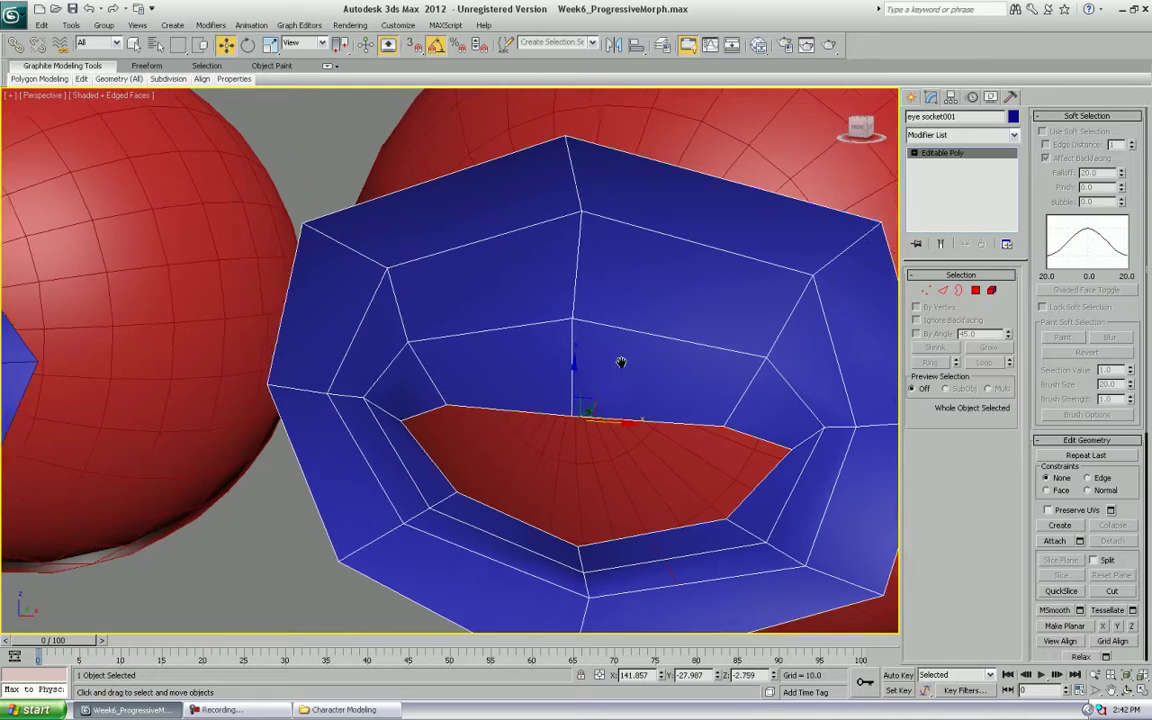
On the original eye socket, add eye socket001 to the Blink channel as a progressive morph target by picking it from the scene.
{"action": "scroll", "coordinate": [620, 362], "scroll_direction": "down", "scroll_amount": 10}
{"action": "middle_click_drag", "start_coordinate": [594, 374], "coordinate": [541, 375], "text": "alt"}
{"action": "scroll", "coordinate": [584, 367], "scroll_direction": "down", "scroll_amount": 5}
{"action": "left_click", "coordinate": [293, 343]}
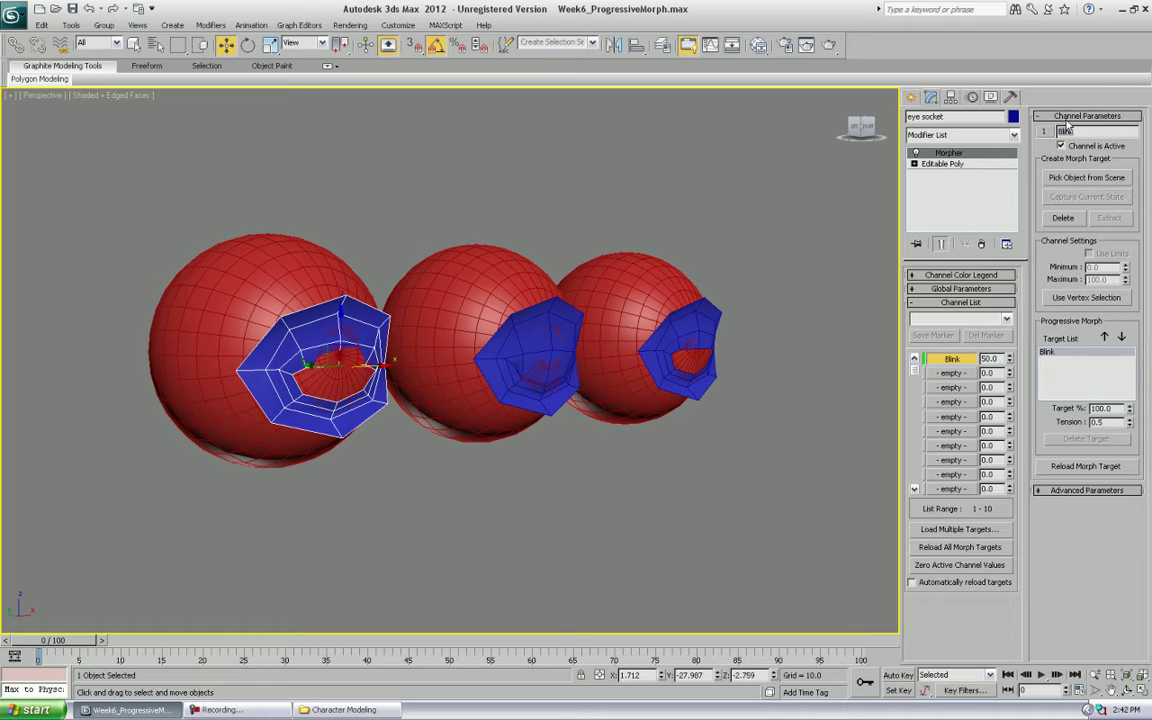
{"action": "left_click", "coordinate": [1077, 178]}
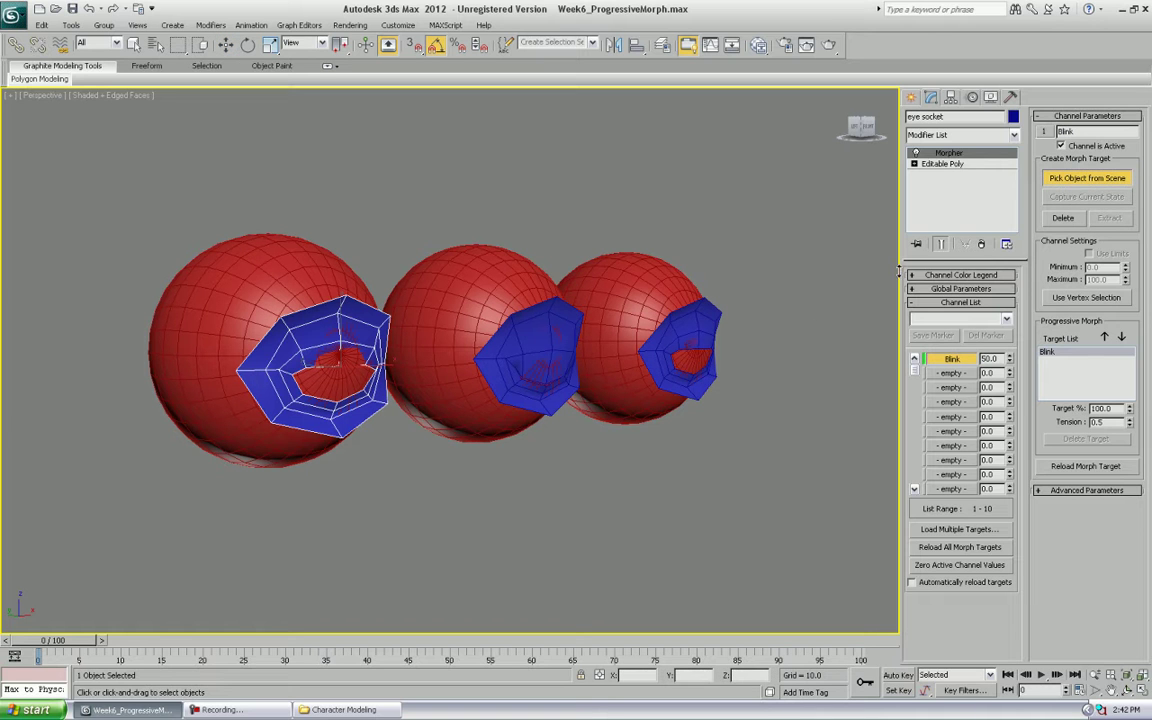
{"action": "left_click", "coordinate": [706, 322]}
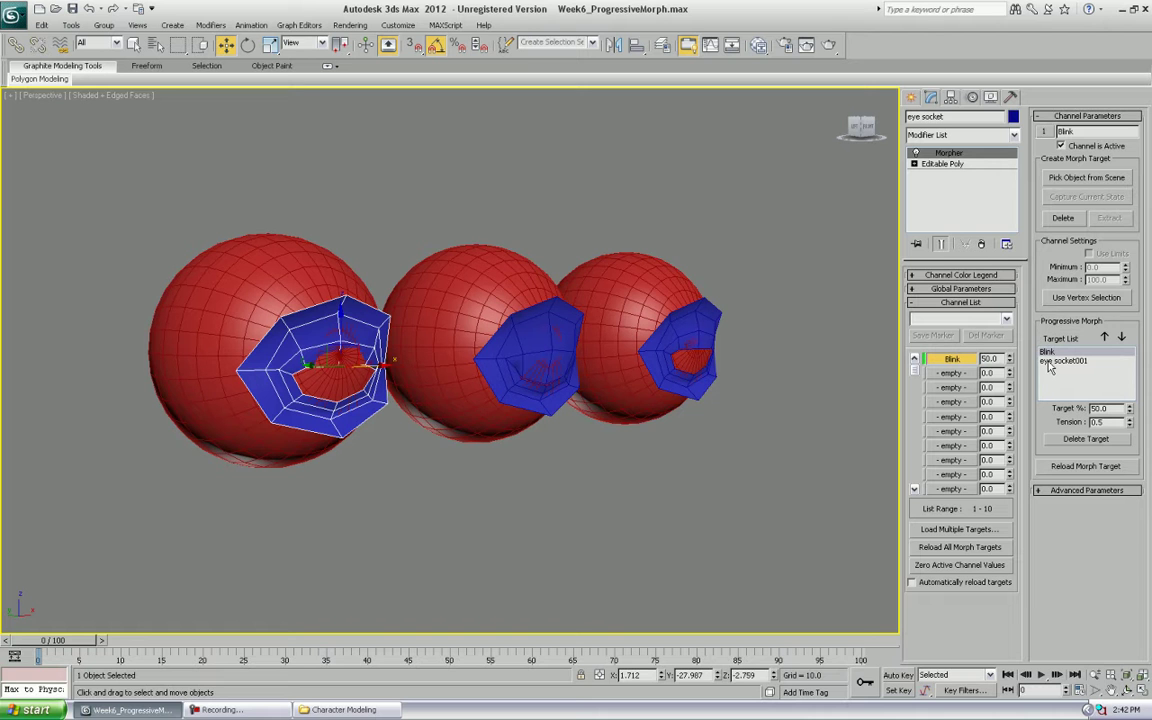
Reset the Blink channel value to 0 and test the progressive morph on the original eye socket.
{"action": "middle_click_drag", "start_coordinate": [545, 408], "coordinate": [581, 402]}
{"action": "scroll", "coordinate": [584, 419], "scroll_direction": "up", "scroll_amount": 5}
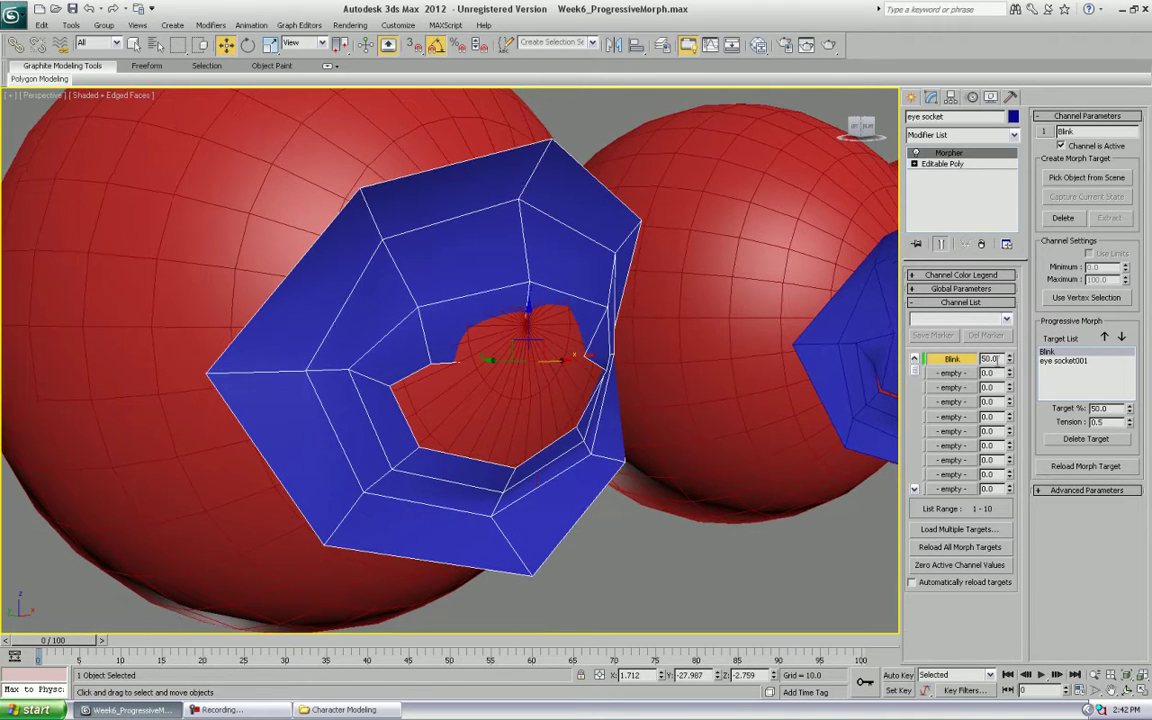
{"action": "right_click", "coordinate": [1010, 358]}
{"action": "mouse_move", "coordinate": [1011, 364]}
{"action": "left_mouse_down"}
{"action": "mouse_move", "coordinate": [1011, 264]}
{"action": "mouse_move", "coordinate": [1010, 367]}
{"action": "left_mouse_up"}
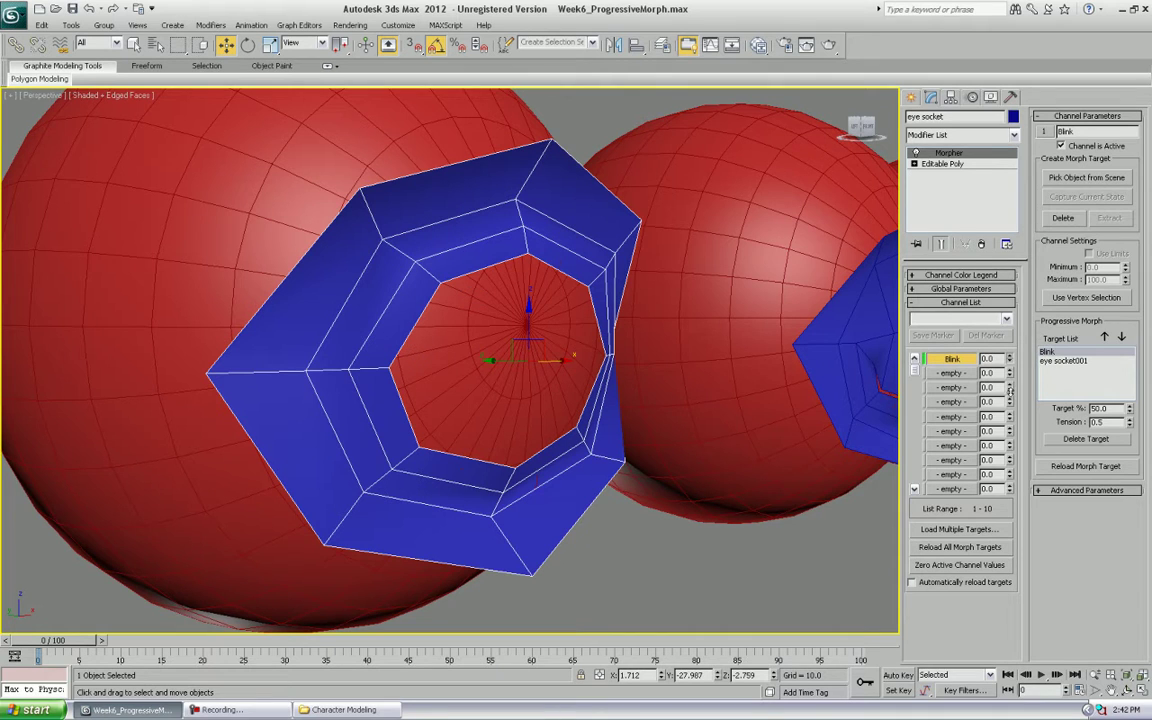
Move eye socket001 above Blink in the progressive target list and retest the morph, returning the channel to 0.
{"action": "left_click", "coordinate": [1068, 362]}
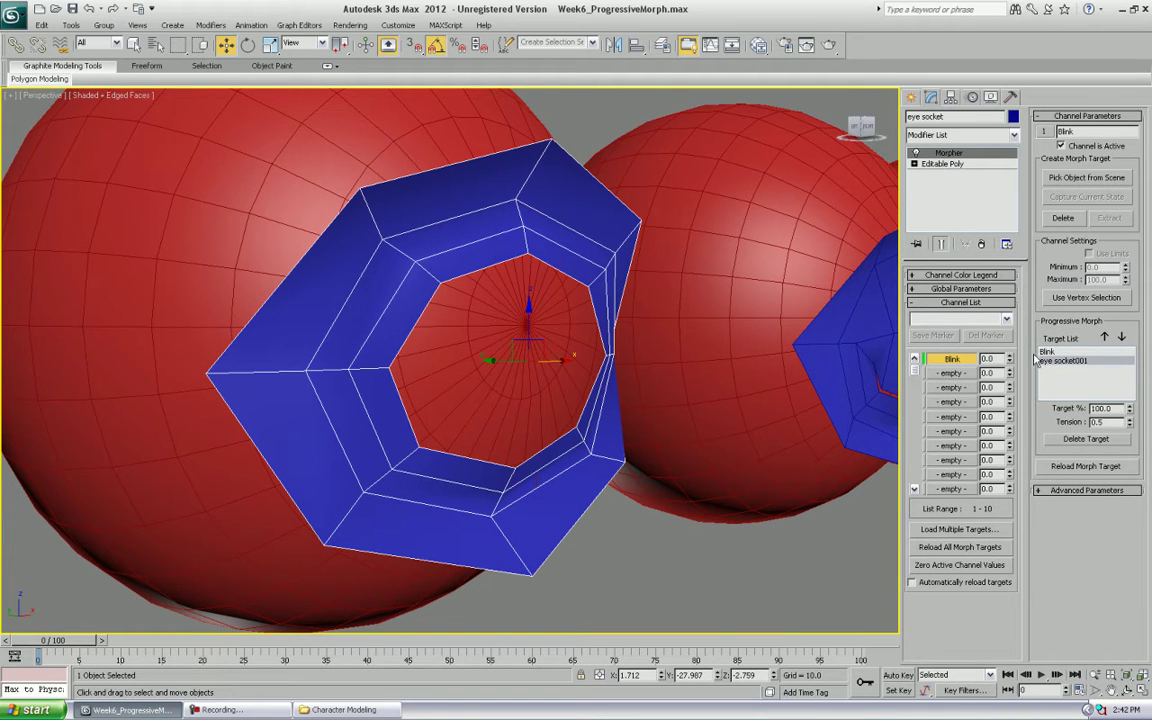
{"action": "left_click", "coordinate": [1105, 338]}
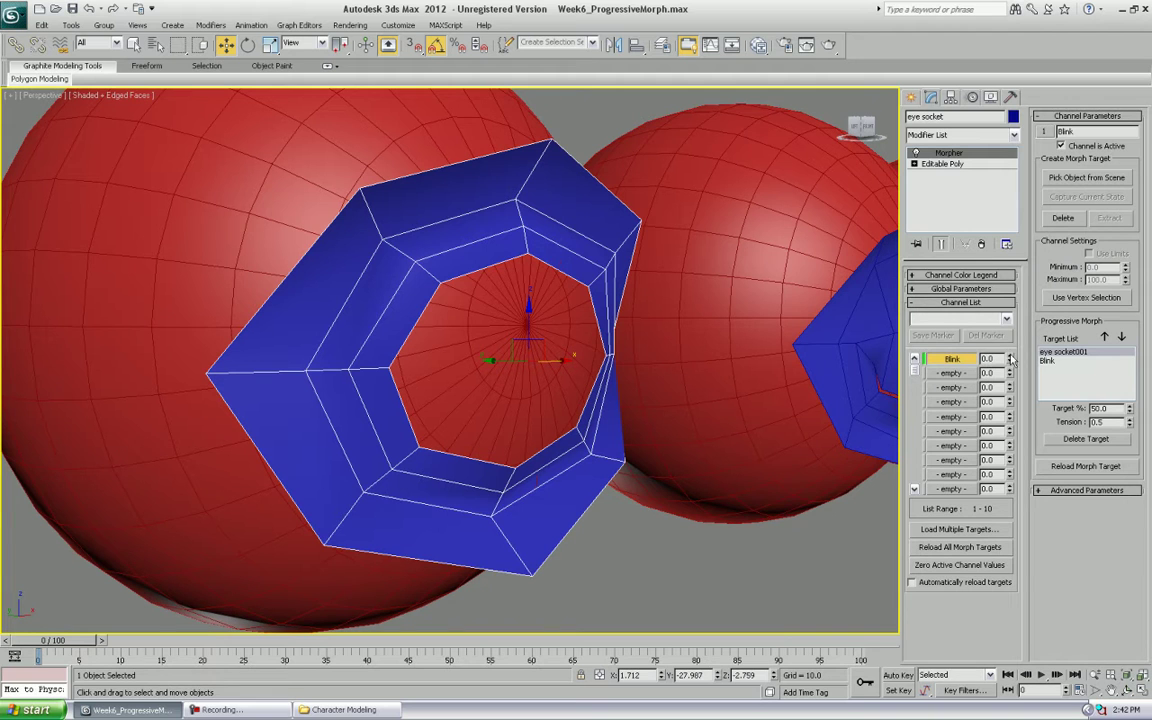
{"action": "mouse_move", "coordinate": [1011, 358]}
{"action": "left_mouse_down"}
{"action": "mouse_move", "coordinate": [1010, 250]}
{"action": "mouse_move", "coordinate": [1012, 374]}
{"action": "left_mouse_up"}
{"action": "mouse_move", "coordinate": [559, 357]}
{"action": "middle_mouse_down", "text": "alt"}
{"action": "mouse_move", "coordinate": [535, 358]}
{"action": "mouse_move", "coordinate": [546, 355]}
{"action": "middle_mouse_up", "text": "alt"}
{"action": "scroll", "coordinate": [538, 358], "scroll_direction": "down", "scroll_amount": 5}
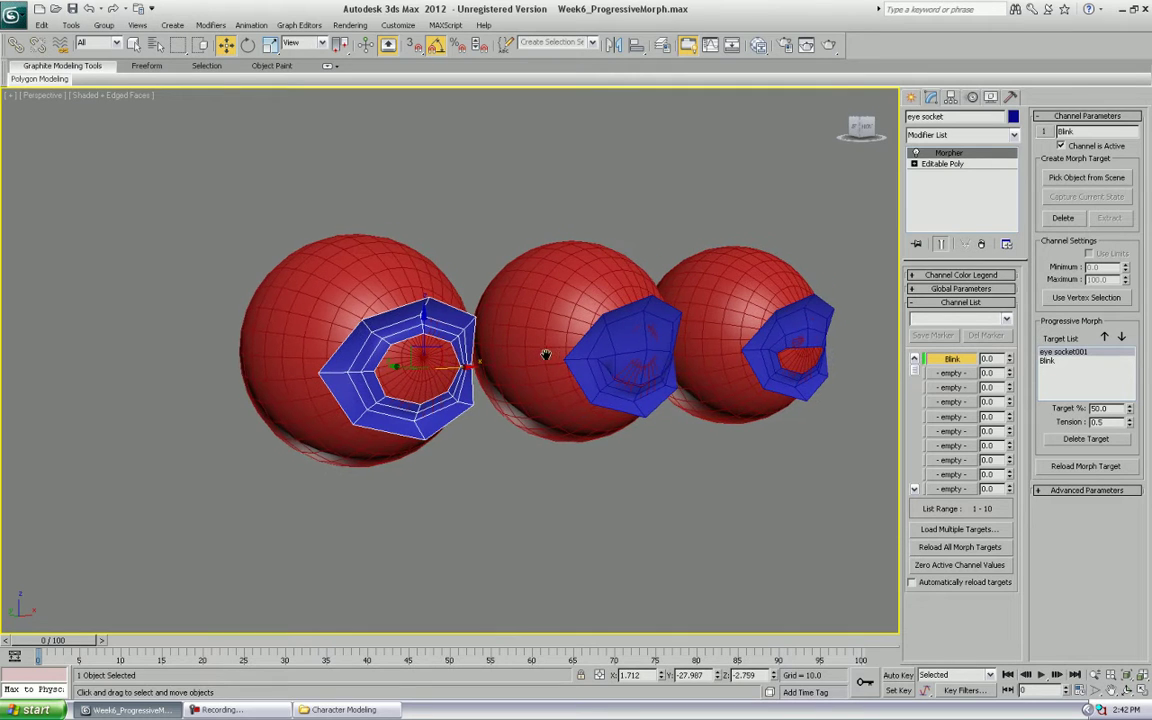